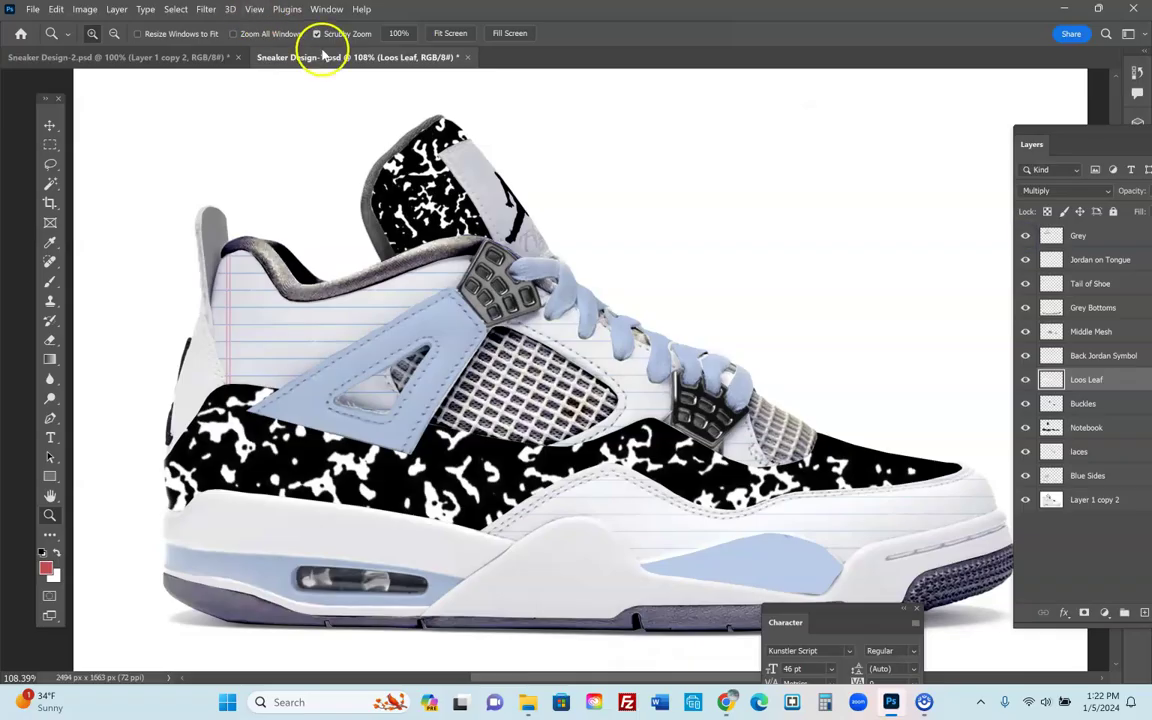
# View the Disney sneaker in Sneaker Design-2, then switch to Chrome's Mickey Mouse image results
pyautogui.click(175, 57)
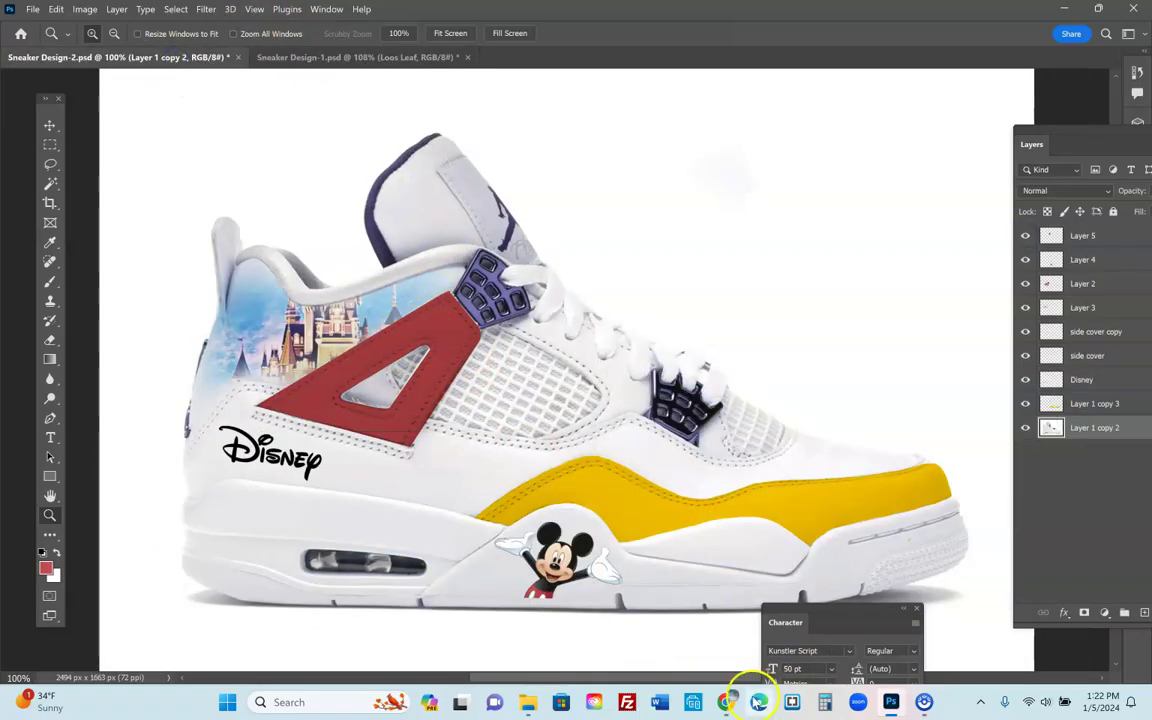
pyautogui.click(598, 592)
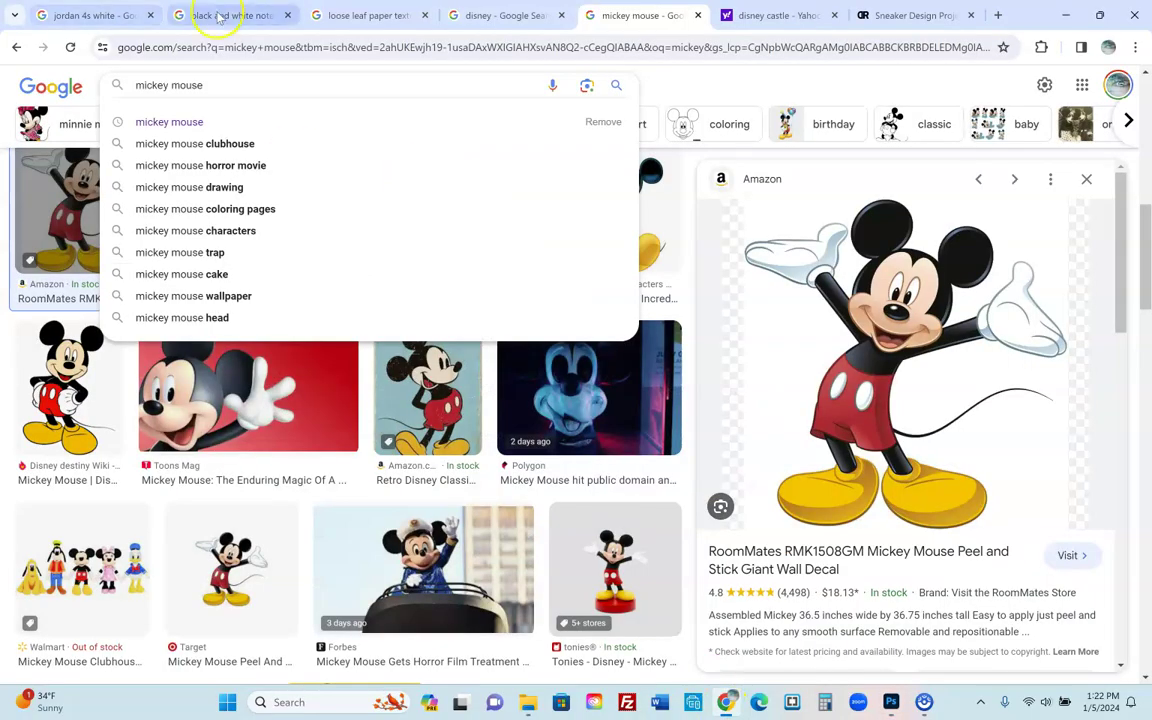
# On the Sneaker Design Project page, enlarge the tiger-stripe example and step back through five earlier examples
pyautogui.click(904, 16)
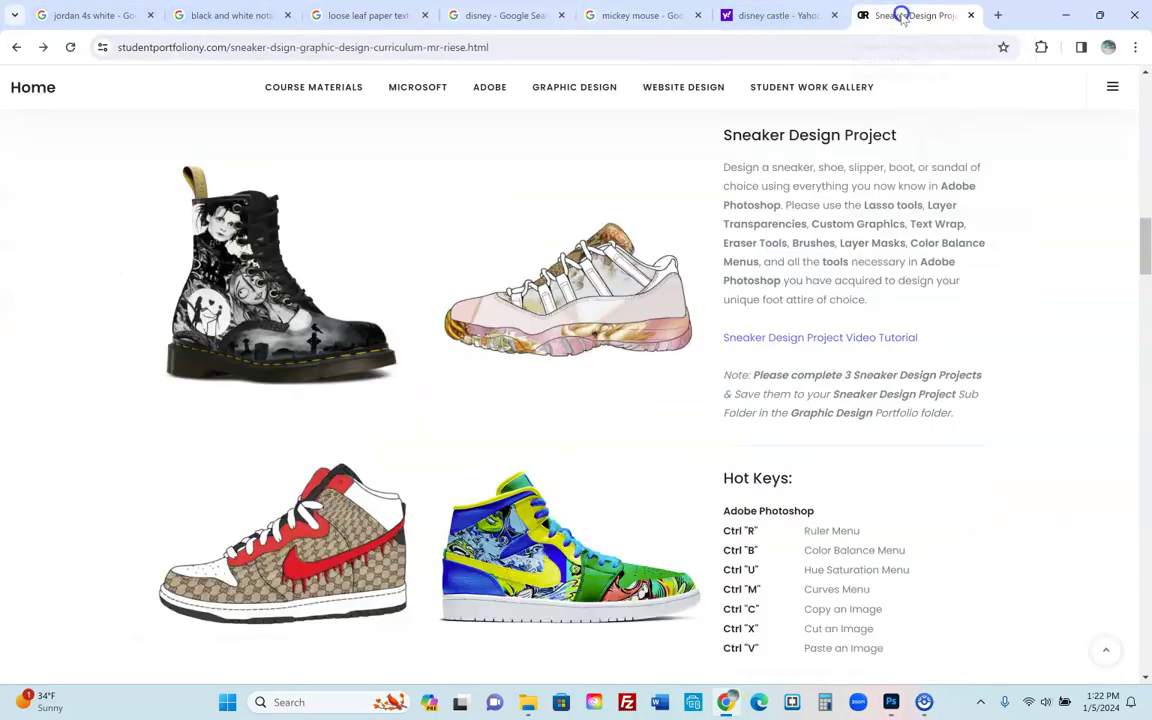
pyautogui.scroll(-3, 470, 540)
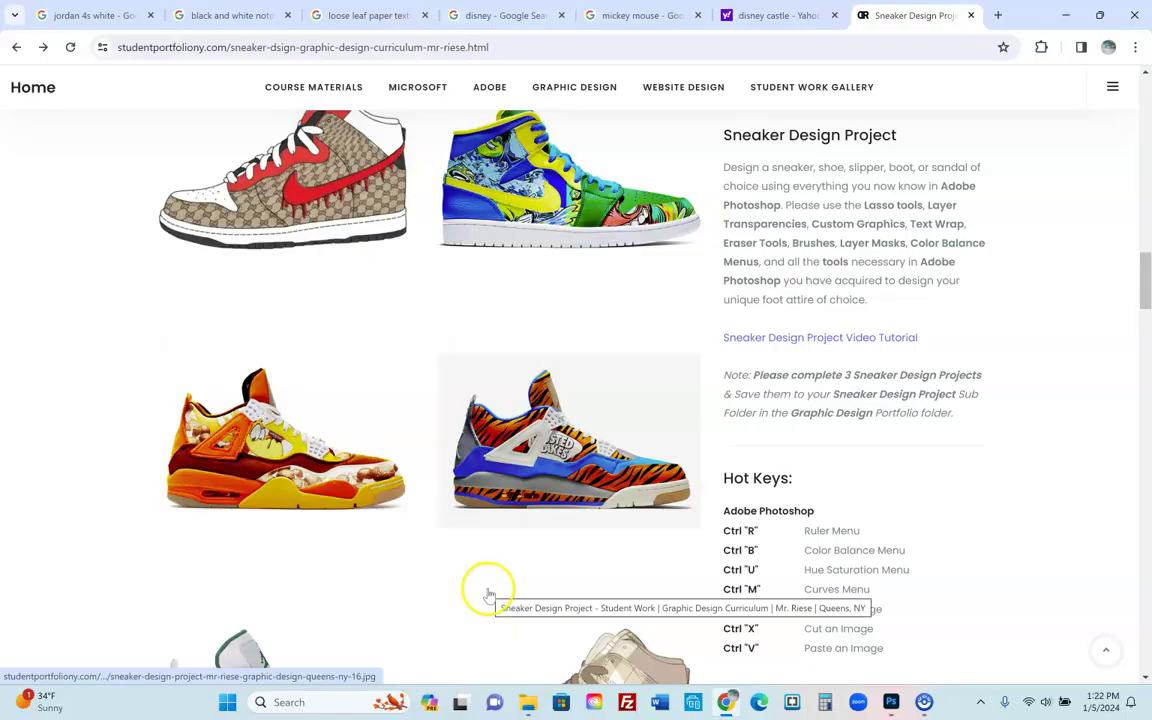
pyautogui.moveTo(527, 702)
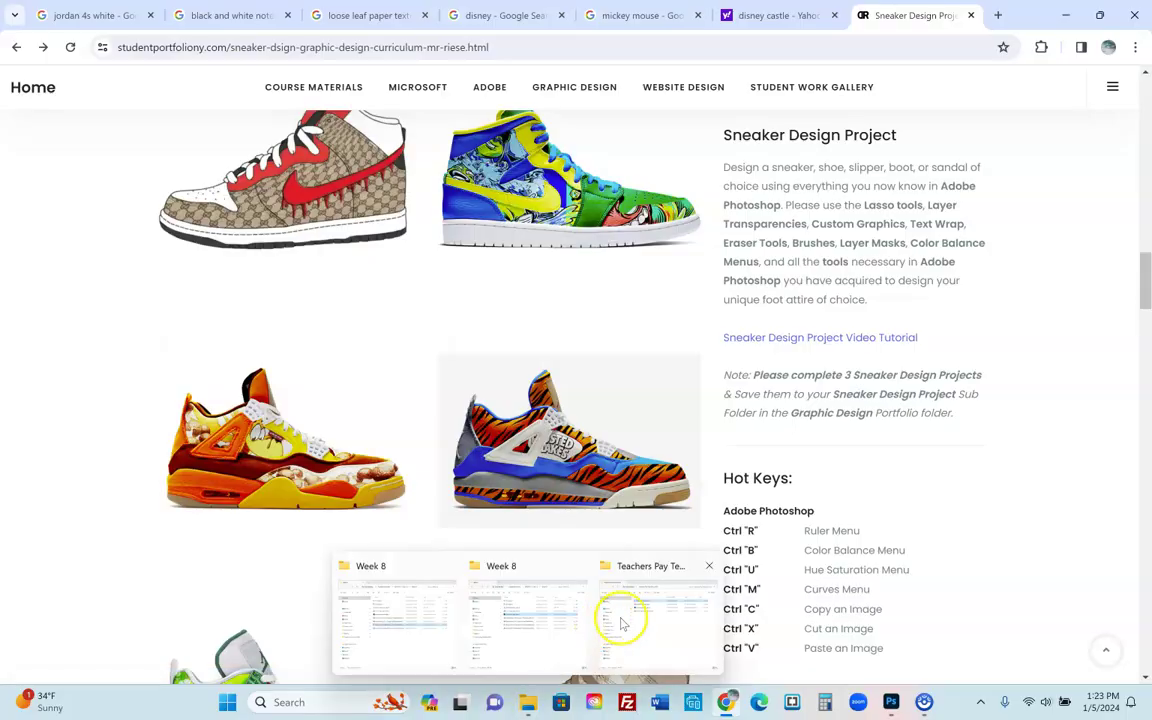
pyautogui.click(562, 440)
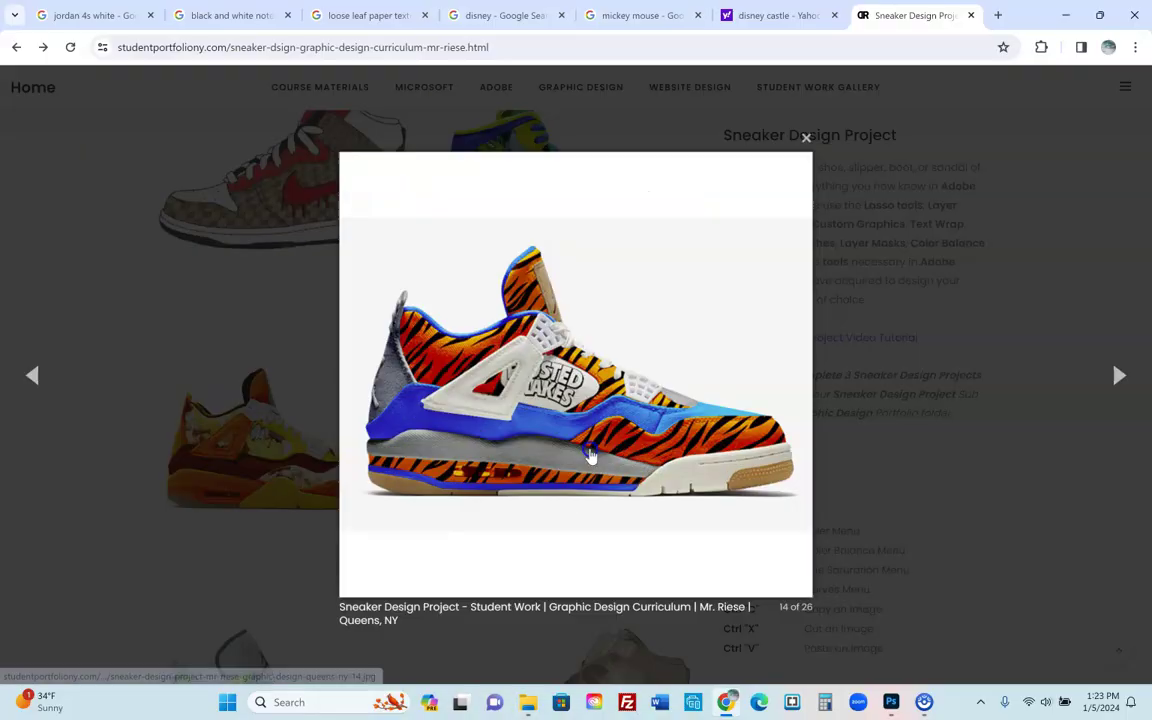
pyautogui.click(35, 377)
pyautogui.click(35, 377)
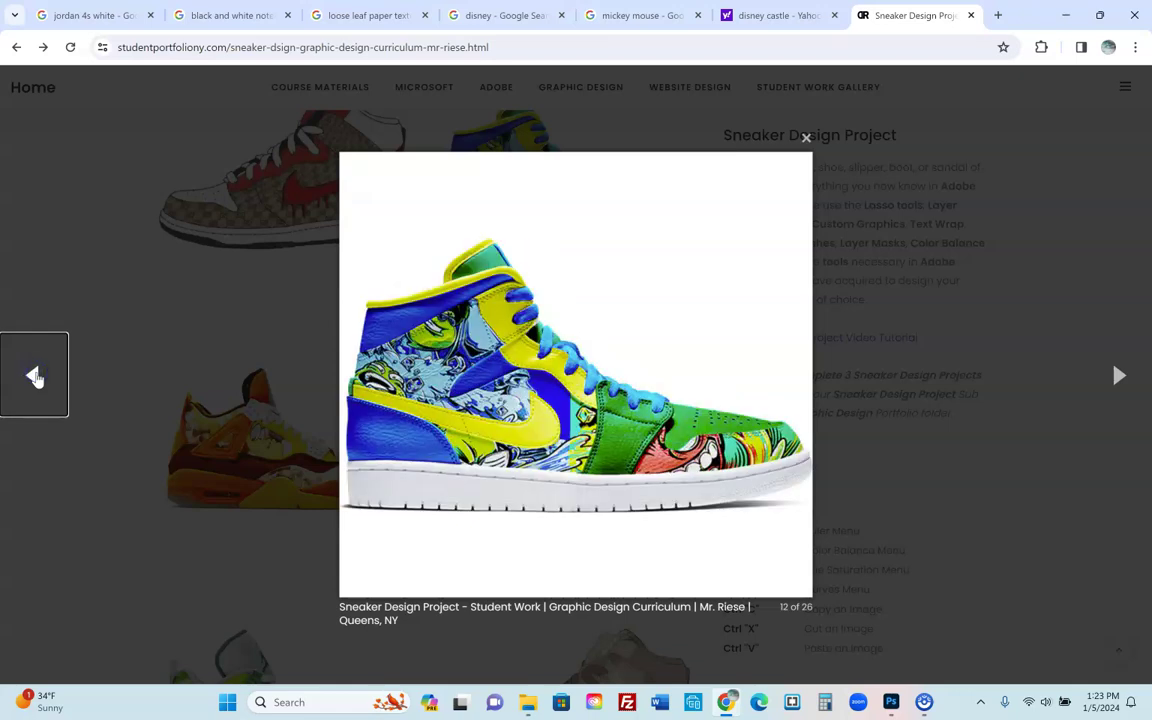
pyautogui.click(35, 377)
pyautogui.click(35, 377)
pyautogui.click(35, 377)
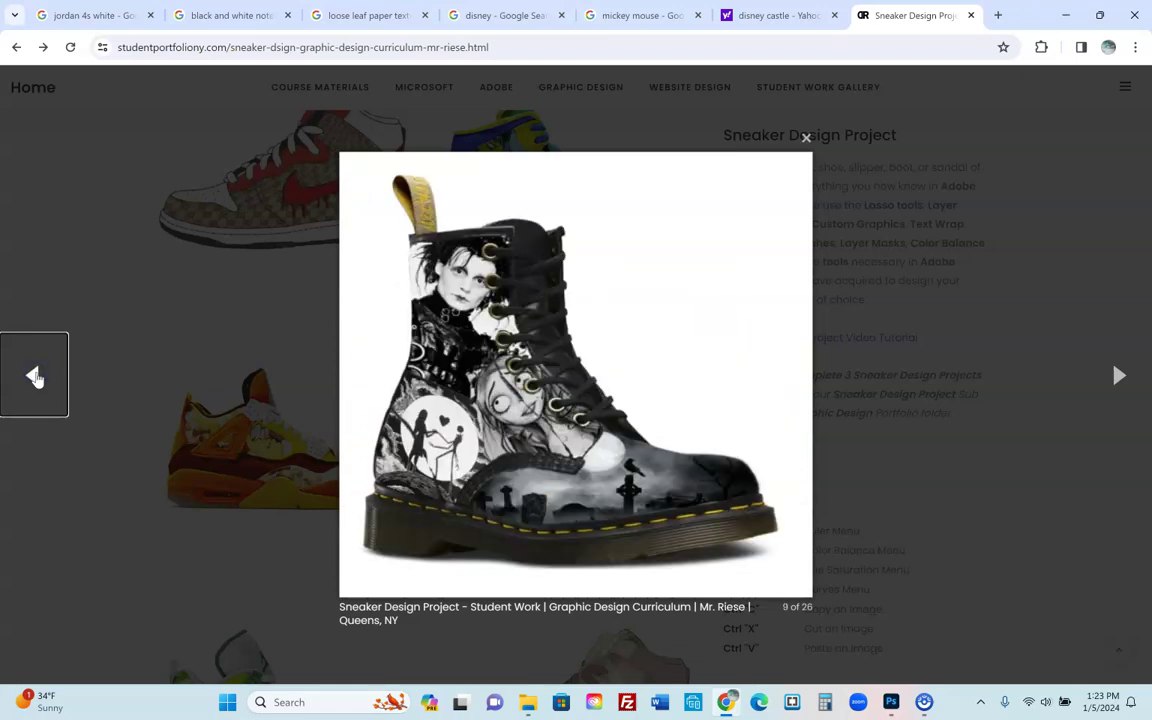
pyautogui.click(154, 329)
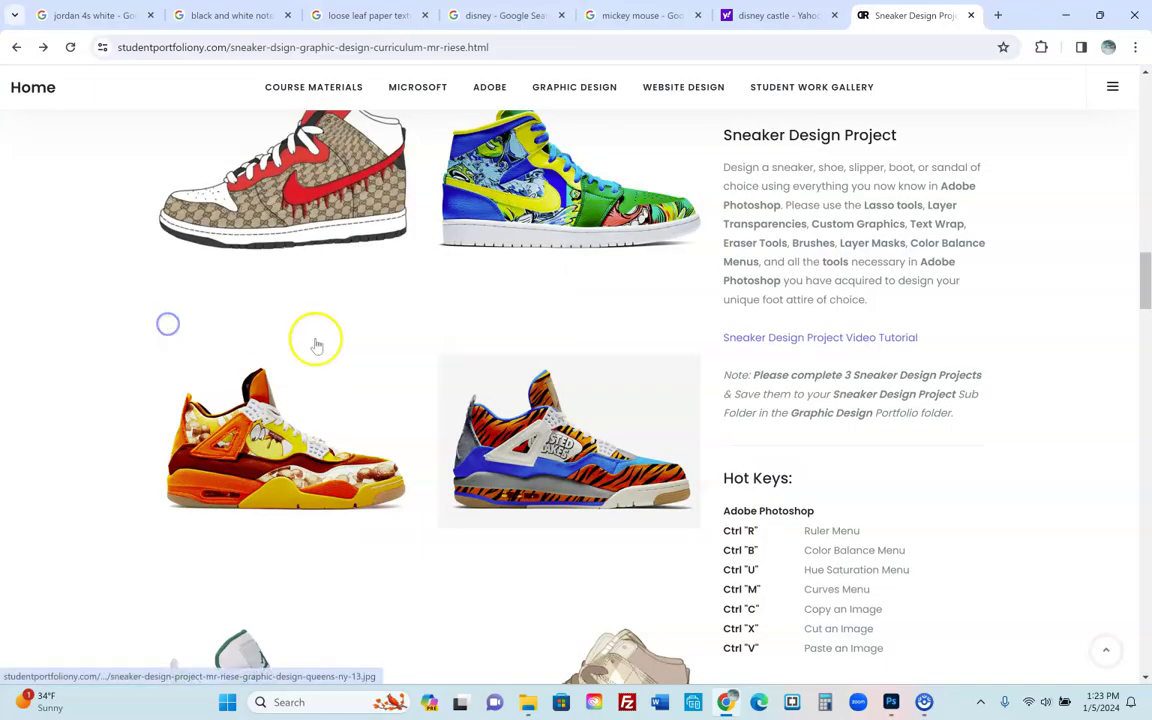
# Return to the Sneaker Design project page through the site's graphic design project list
pyautogui.scroll(3, 320, 320)
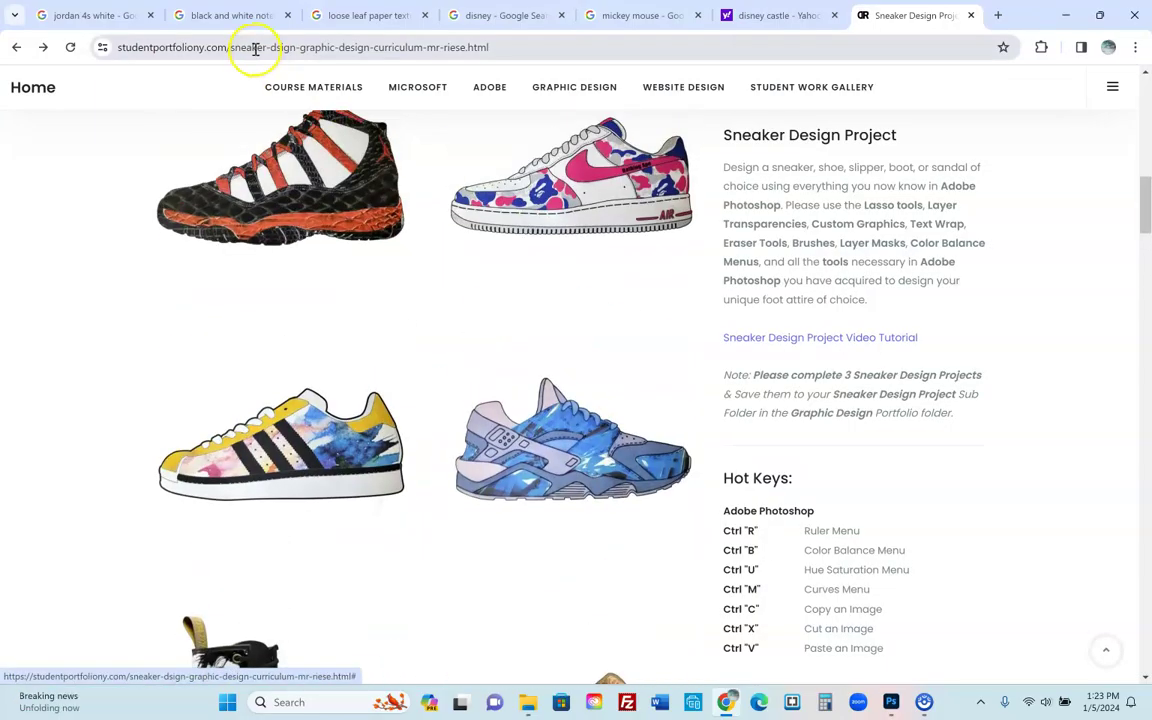
pyautogui.click(806, 93)
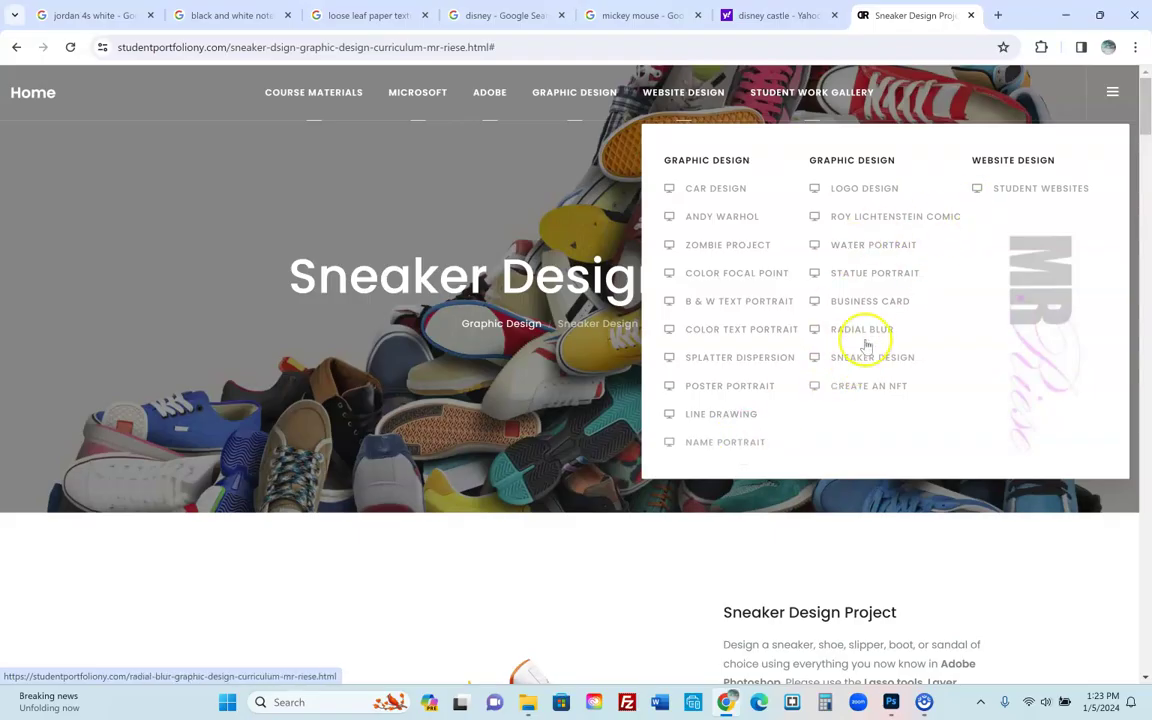
pyautogui.click(864, 357)
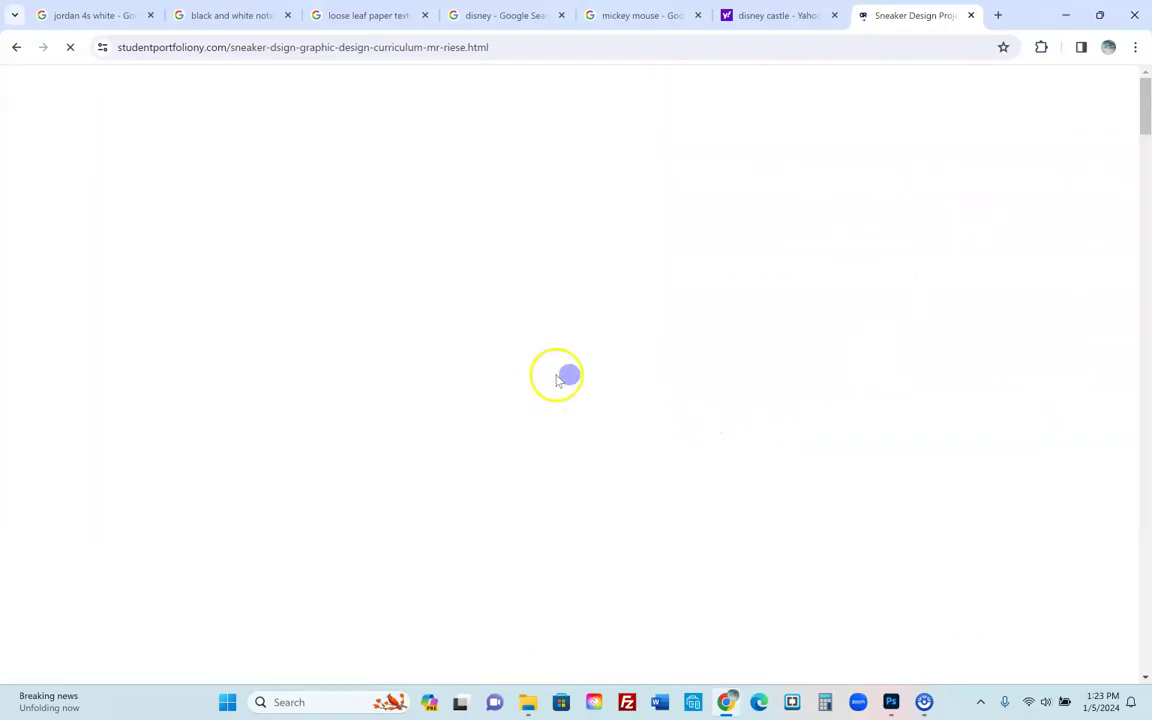
pyautogui.scroll(-5, 535, 404)
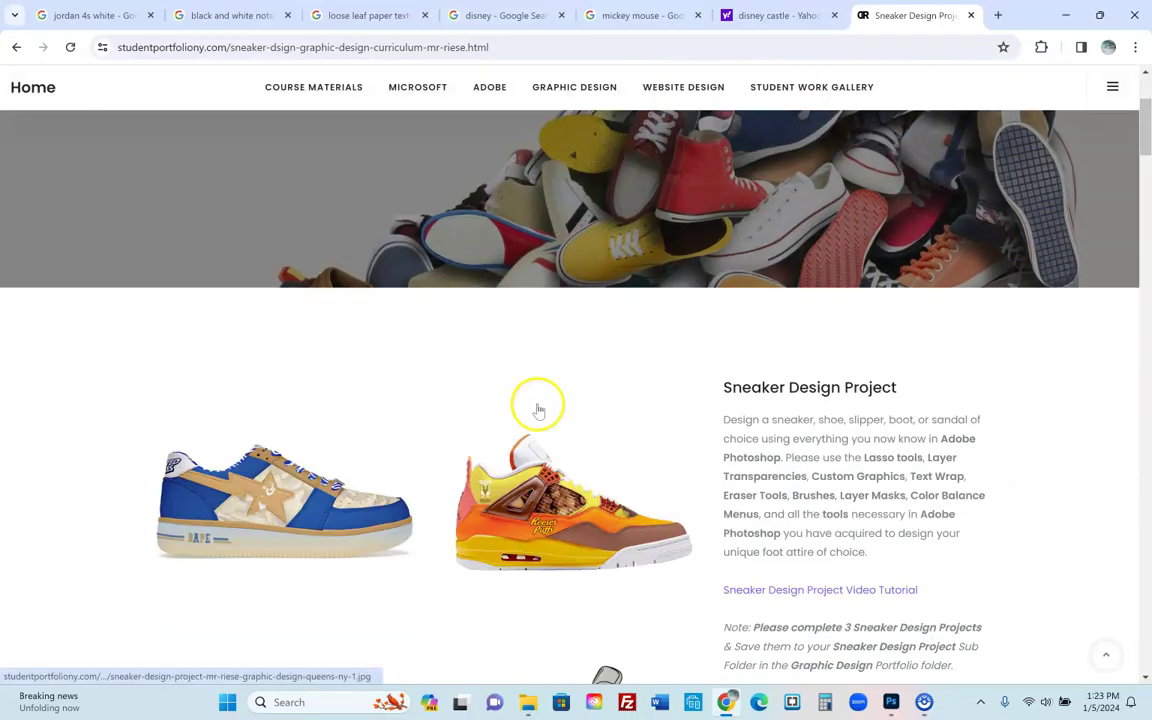
pyautogui.scroll(2, 540, 410)
pyautogui.scroll(-10, 540, 410)
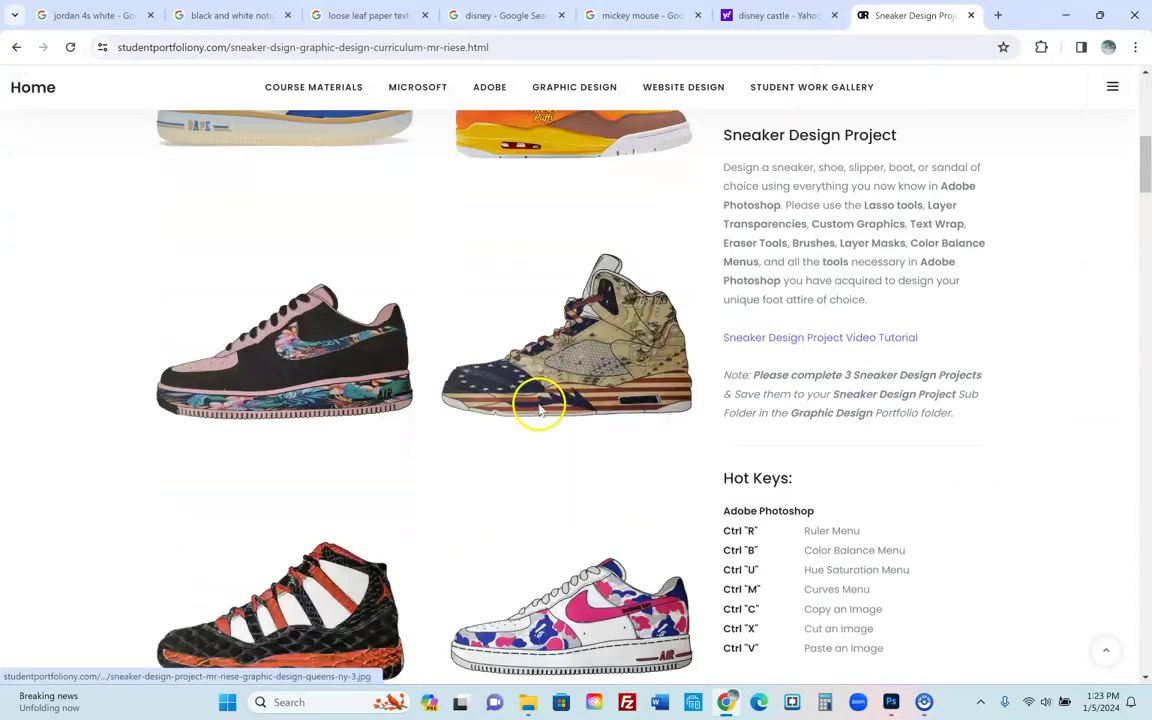
pyautogui.scroll(-15, 540, 410)
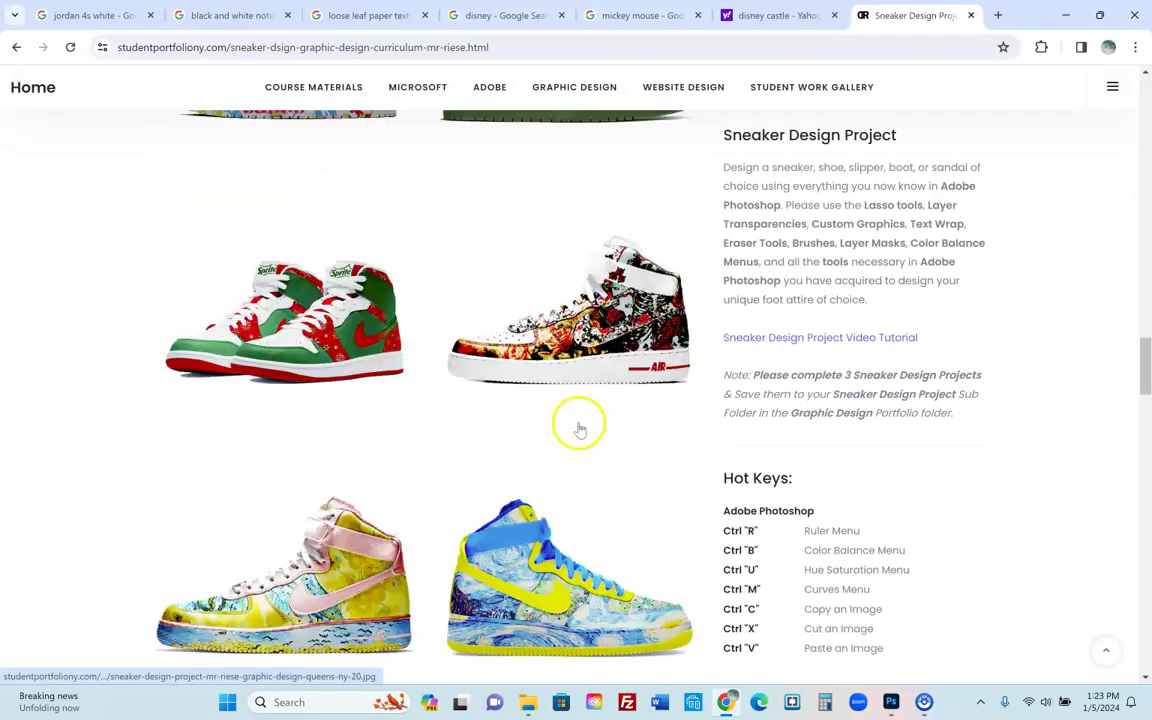
# Enlarge the Golden Ticket Wonka sneaker example, then return to Photoshop
pyautogui.click(580, 429)
pyautogui.click(1008, 411)
pyautogui.click(574, 400)
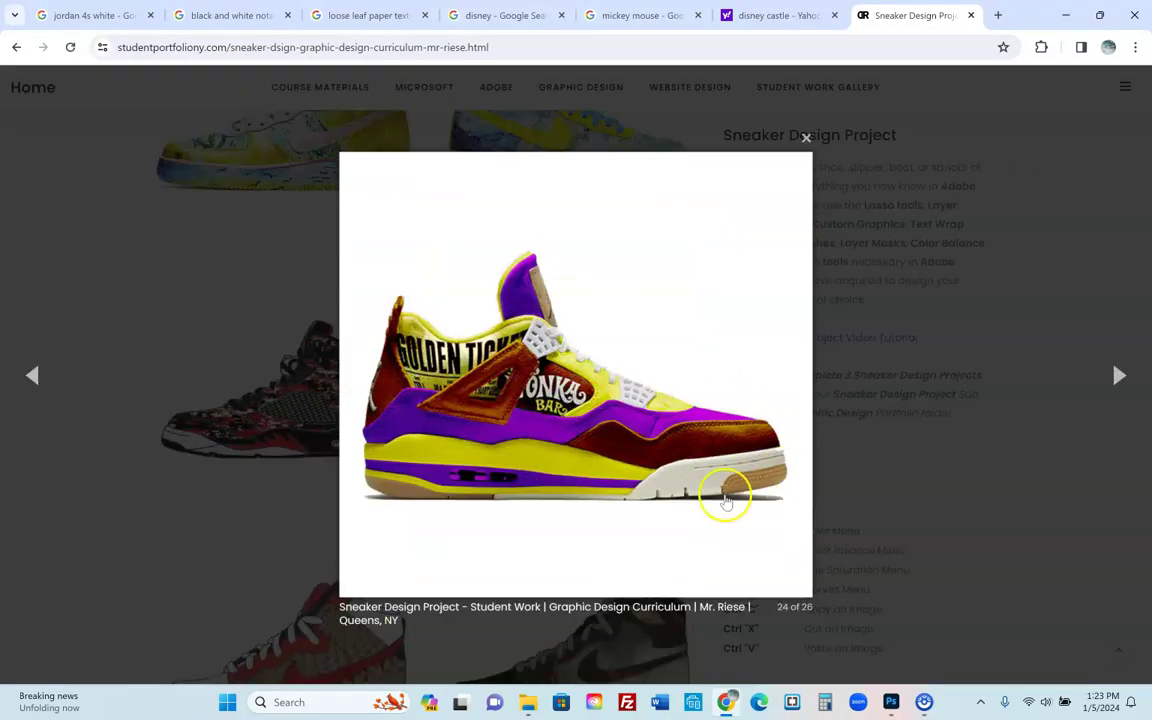
pyautogui.click(891, 703)
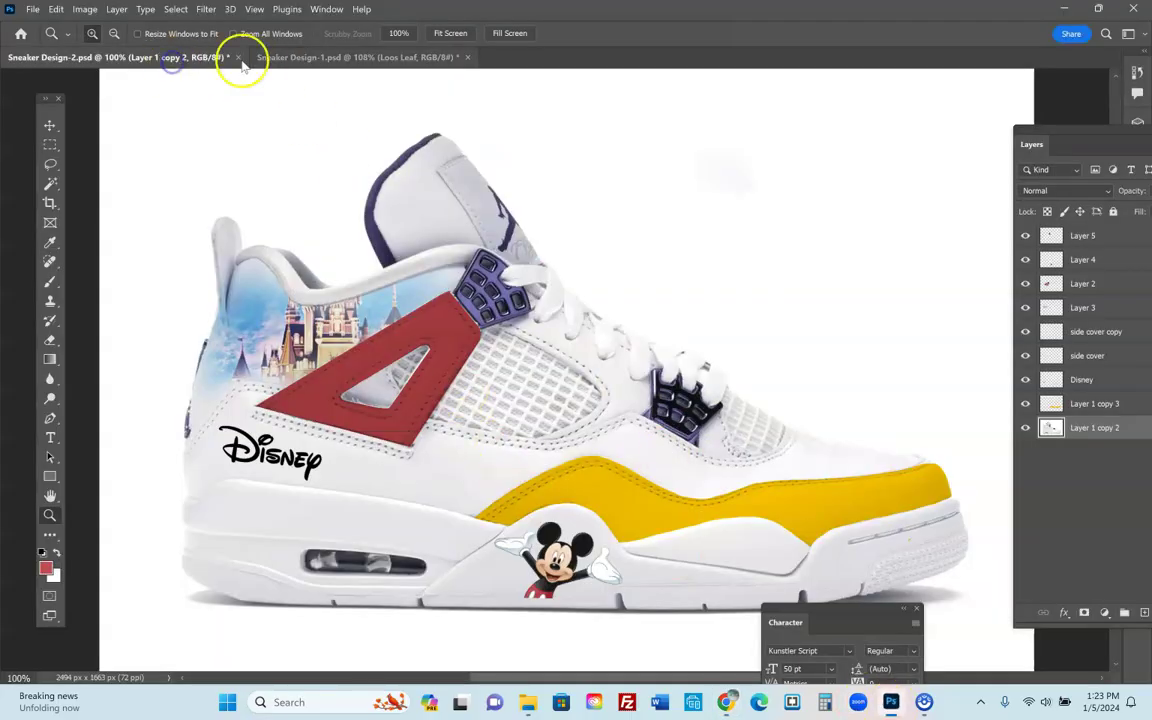
# In Sneaker Design-1, hide the Grey and Jordan on Tongue layers
pyautogui.click(312, 57)
pyautogui.click(183, 57)
pyautogui.click(275, 60)
pyautogui.click(1024, 236)
pyautogui.click(1024, 236)
pyautogui.click(1024, 237)
pyautogui.click(1024, 236)
pyautogui.click(1024, 260)
# Hide Blue Sides to reveal the white Jordan 4 base, restore the design, and return to Chrome
pyautogui.click(1023, 476)
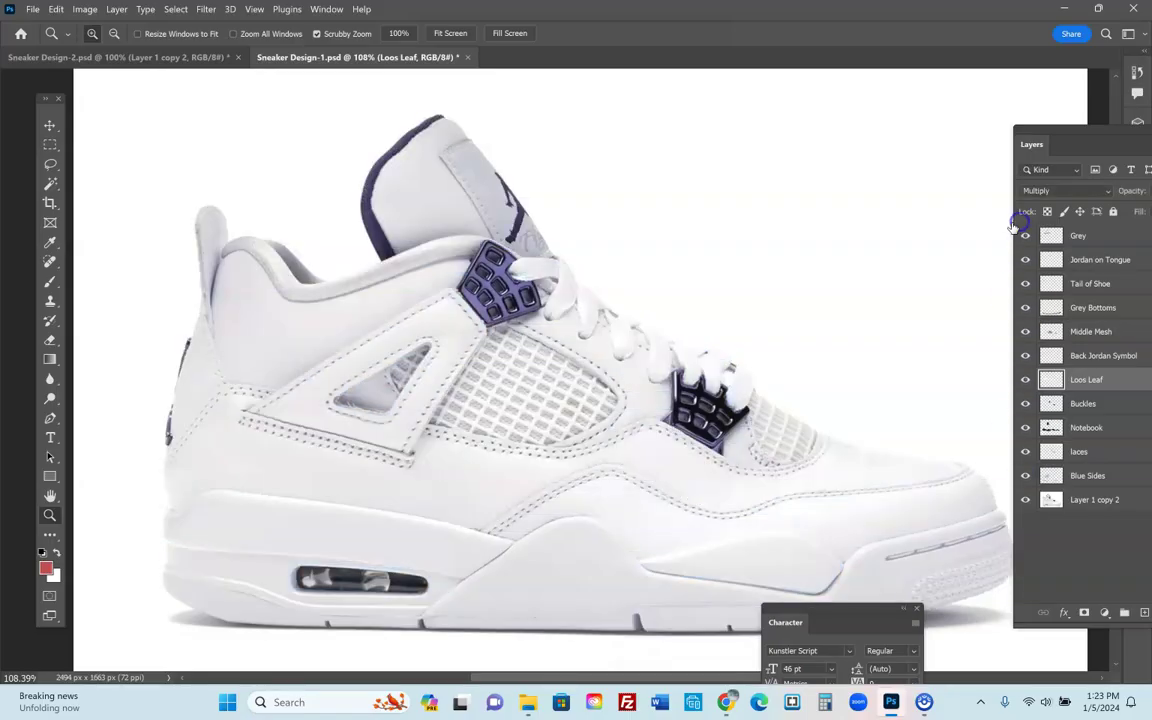
pyautogui.click(648, 702)
pyautogui.click(727, 703)
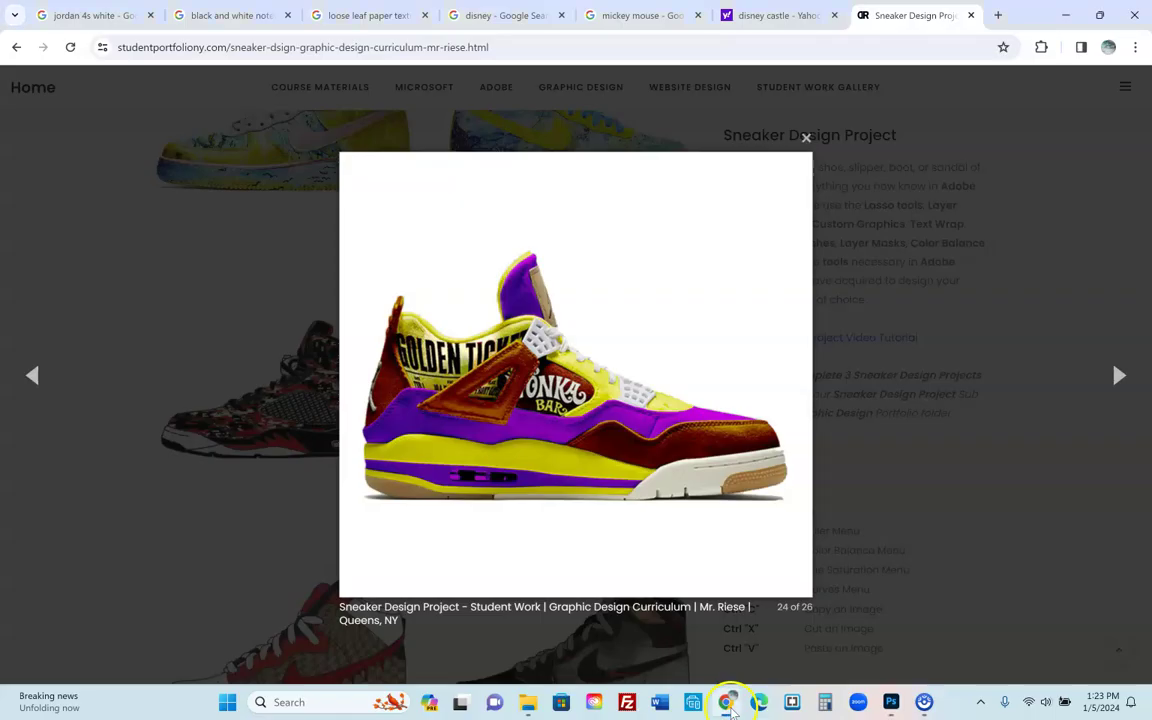
# Copy the white Jordan 4 Retro Metálico Roxo photo from the 'jordan 4s white' results
pyautogui.click(158, 81)
pyautogui.click(92, 15)
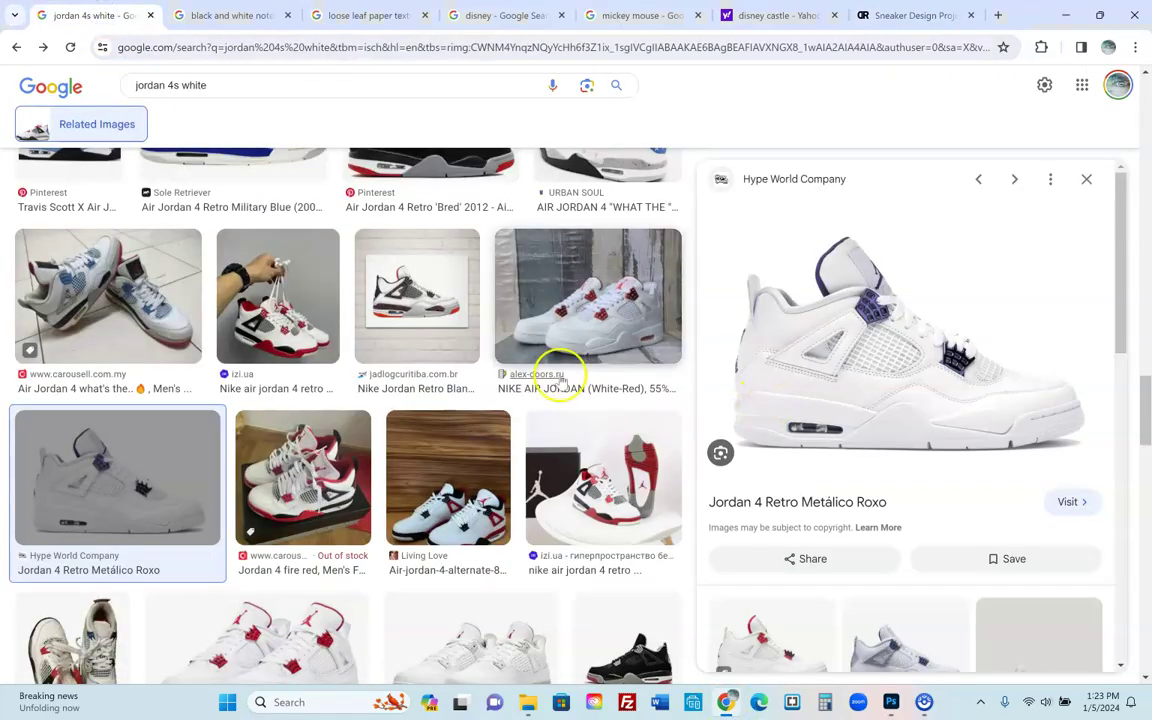
pyautogui.rightClick(902, 373)
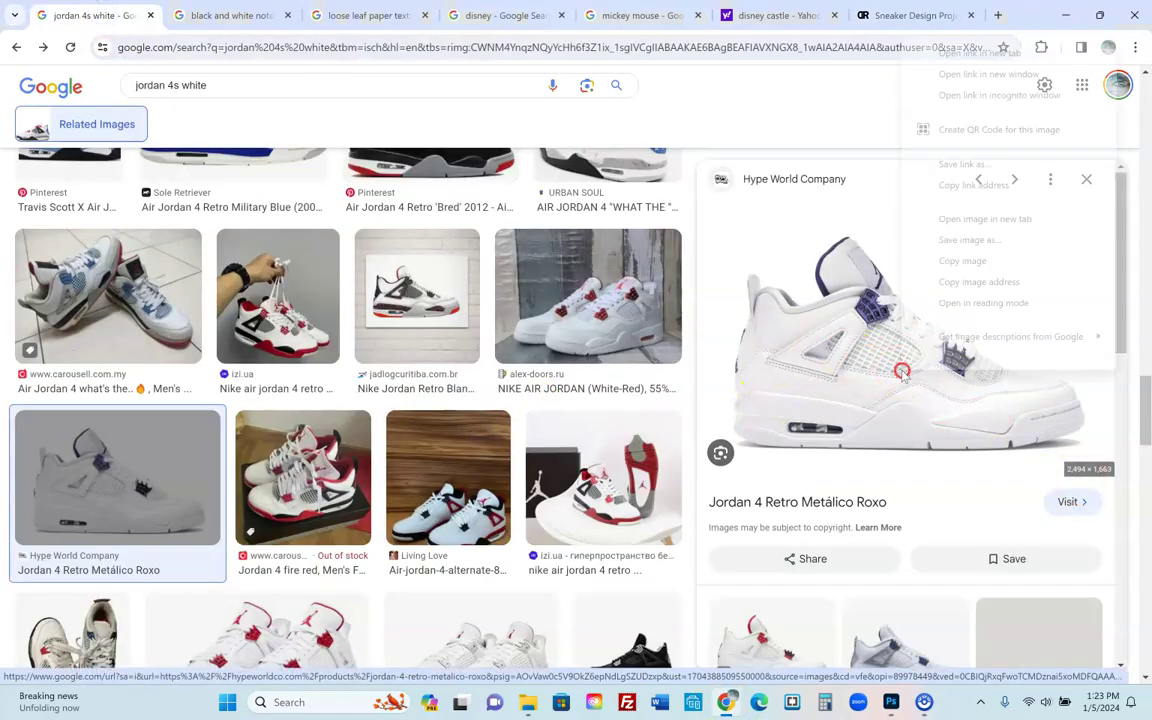
pyautogui.click(951, 261)
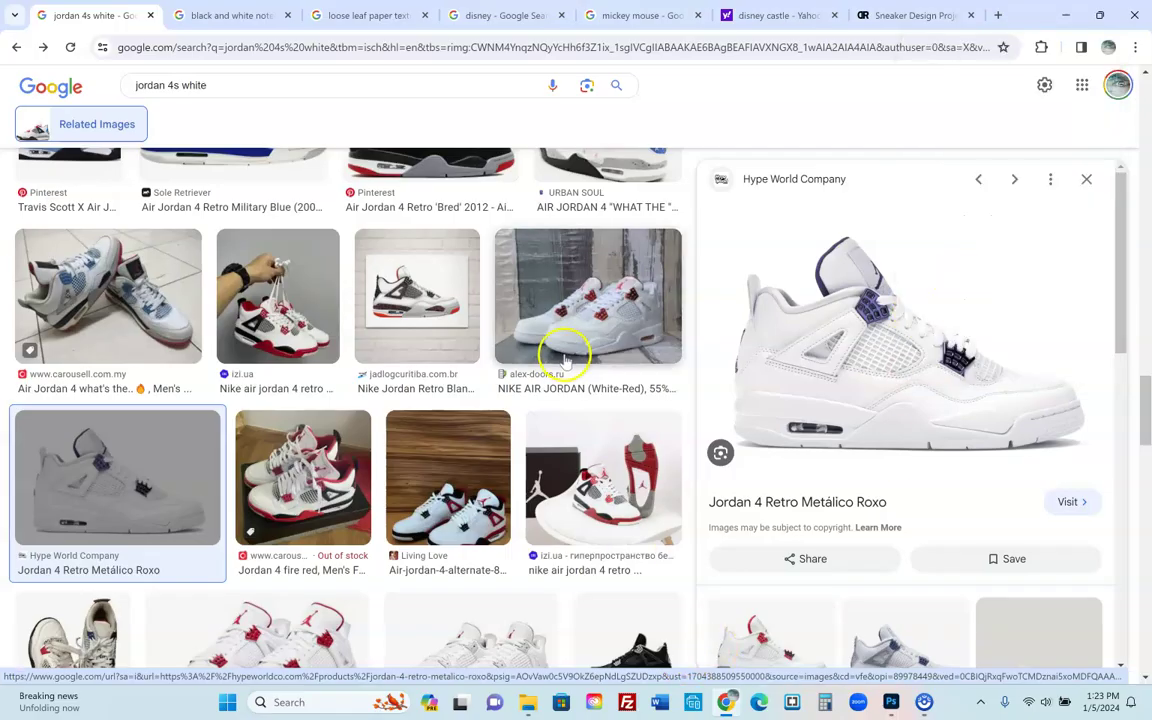
# Create a new blank Untitled-1 document at the clipboard size, 2494 x 1663 px
pyautogui.moveTo(890, 708)
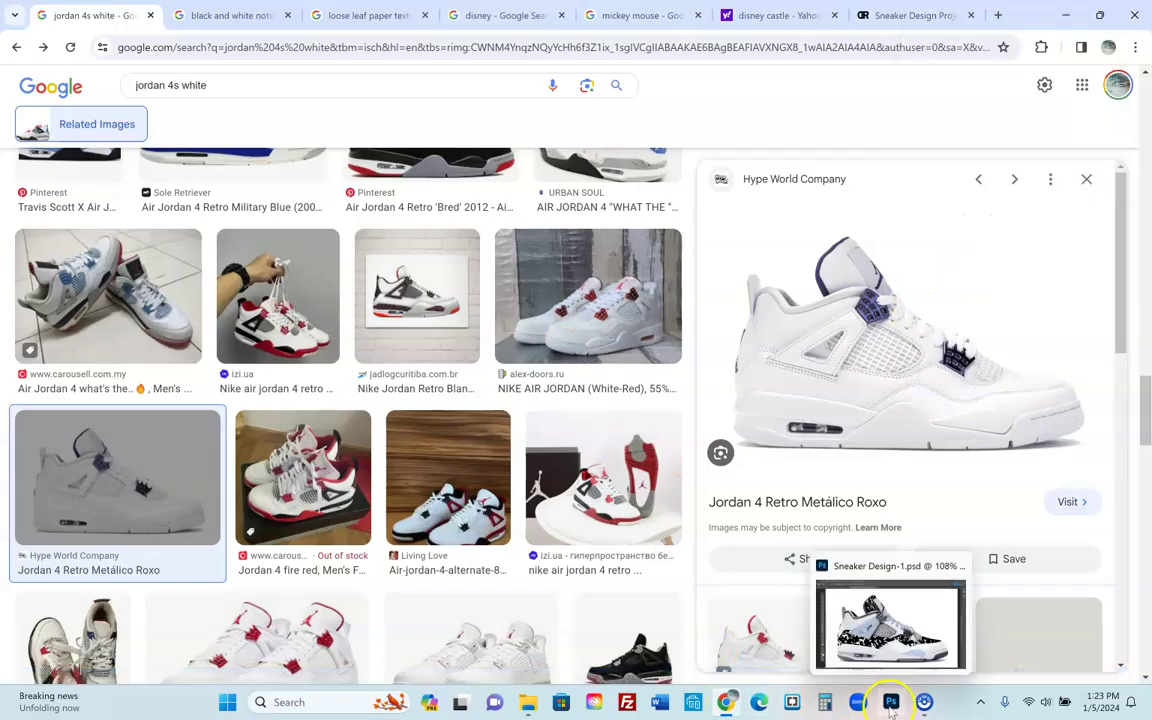
pyautogui.click(891, 705)
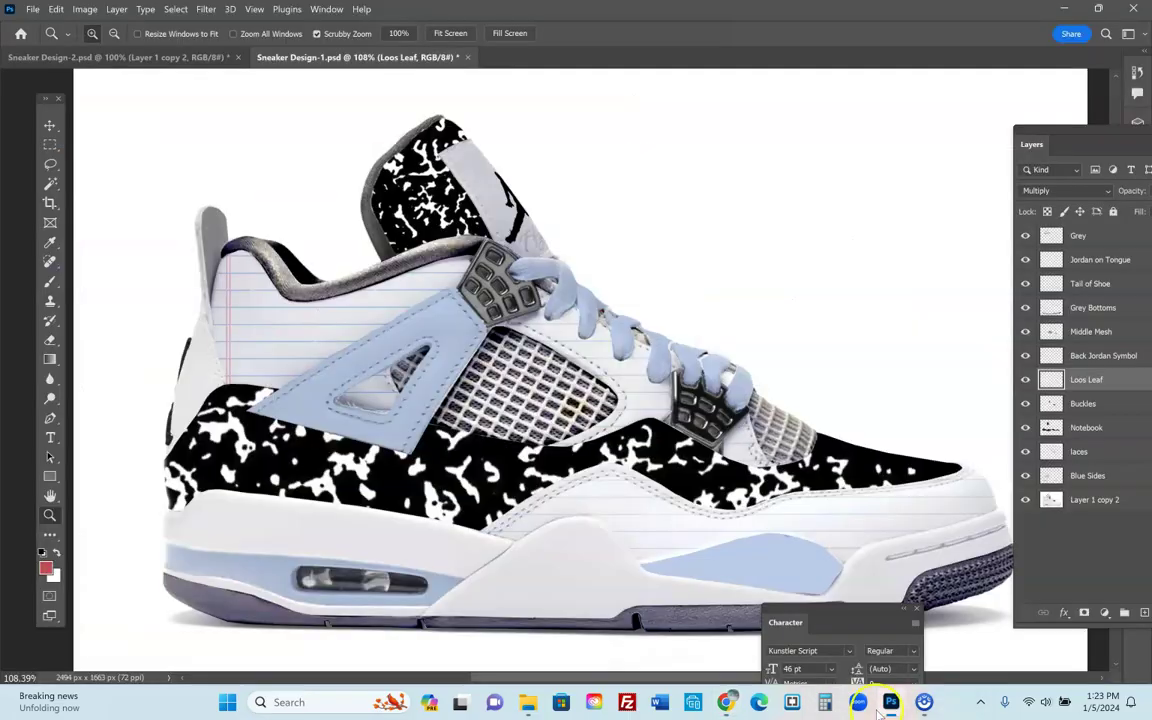
pyautogui.click(33, 10)
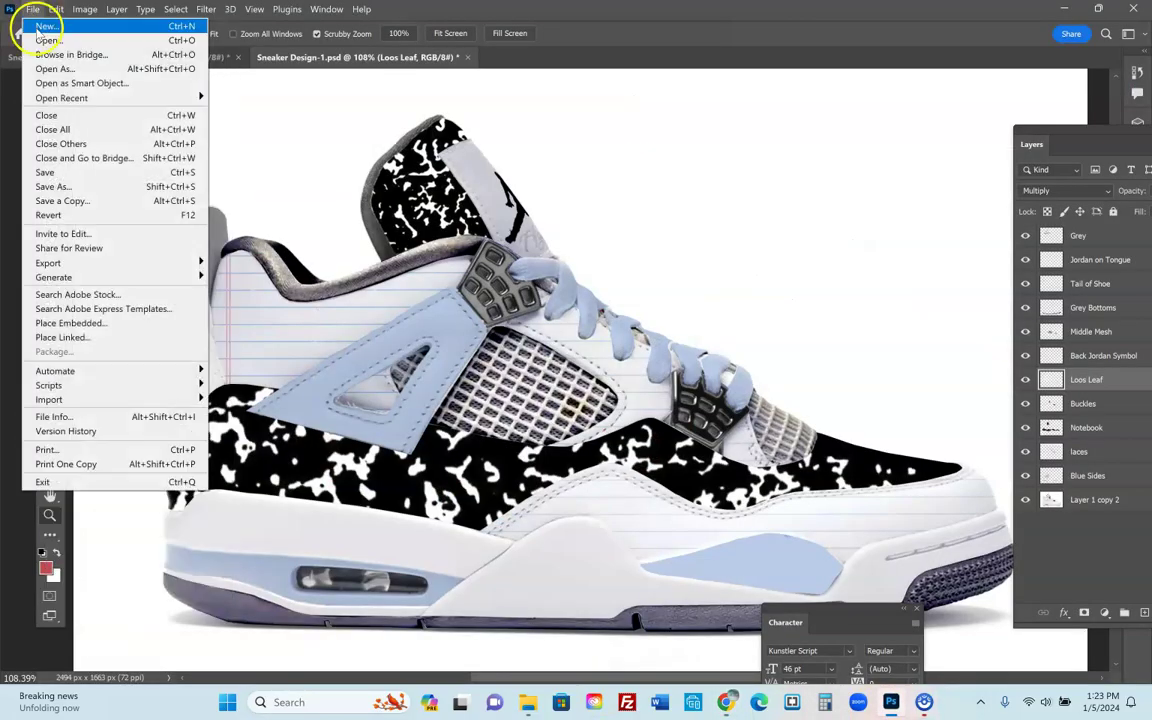
pyautogui.click(28, 22)
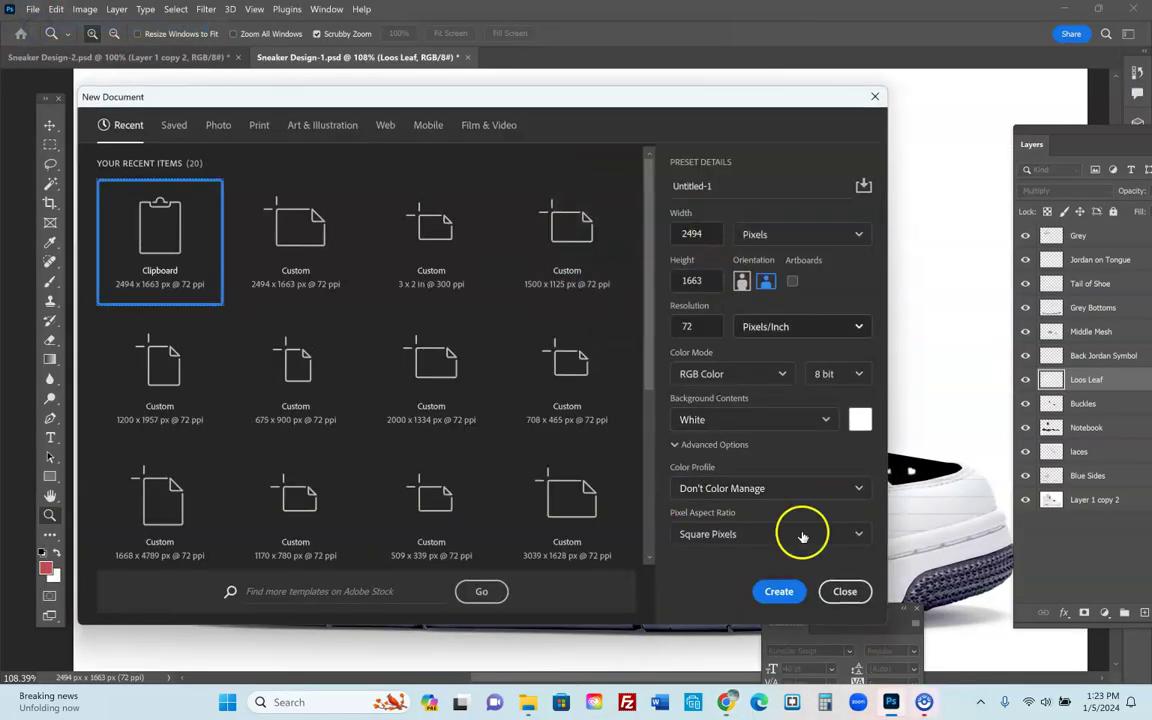
pyautogui.click(780, 591)
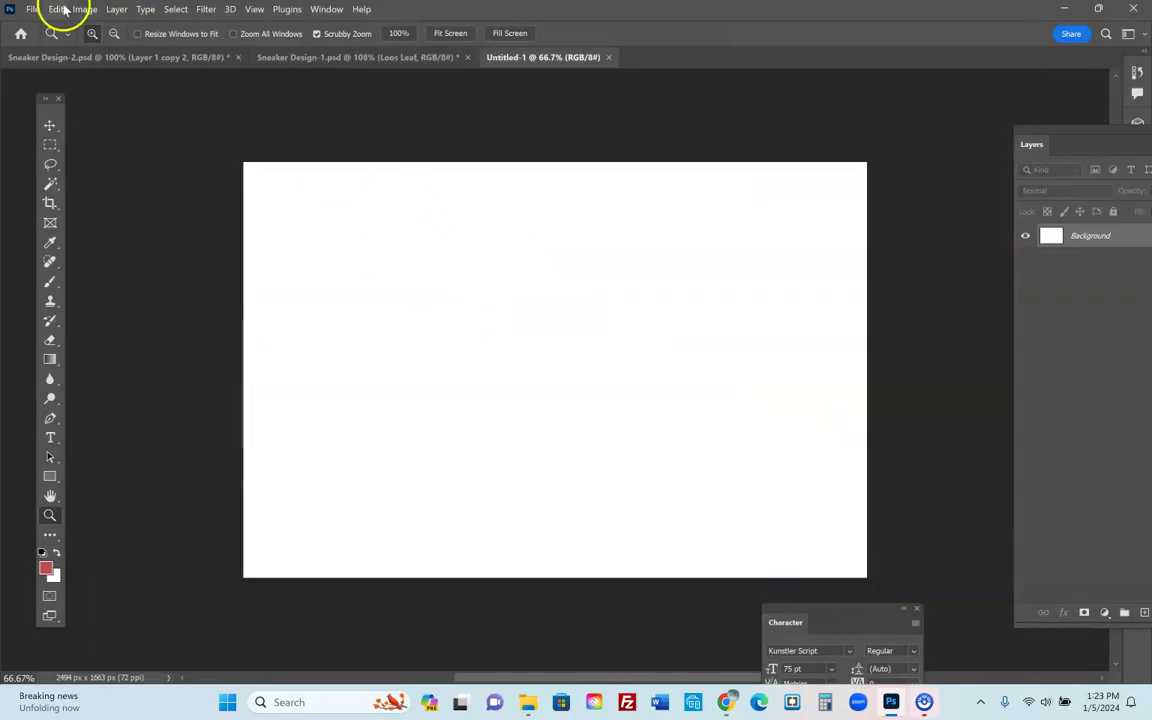
# Paste the white sneaker photo in place as a new layer
pyautogui.click(58, 9)
pyautogui.moveTo(80, 148)
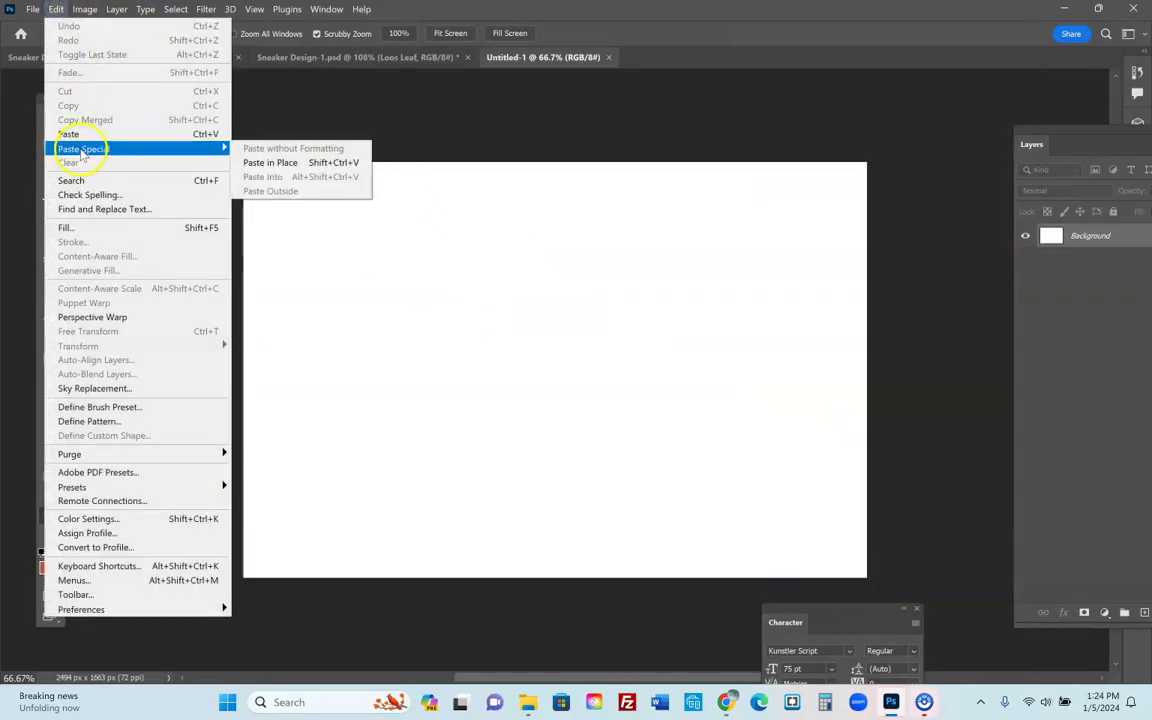
pyautogui.click(279, 163)
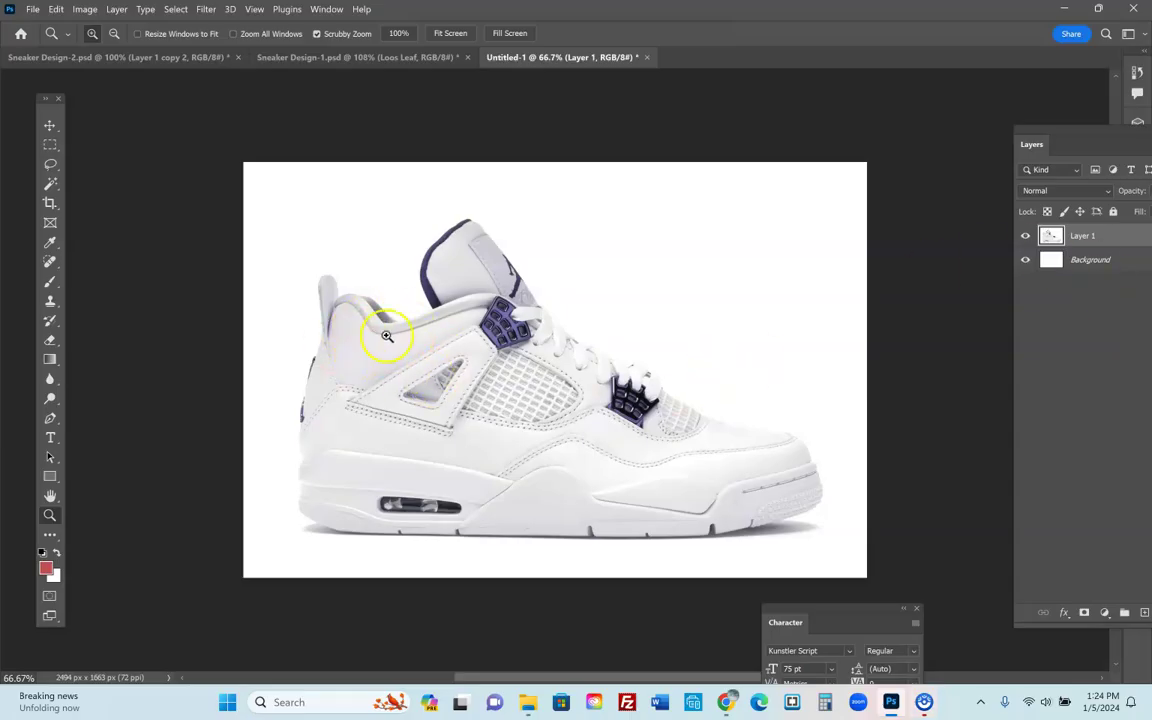
# Switch from Sneaker Design-1 to the finished Disney sneaker in Sneaker Design-2.psd
pyautogui.click(345, 57)
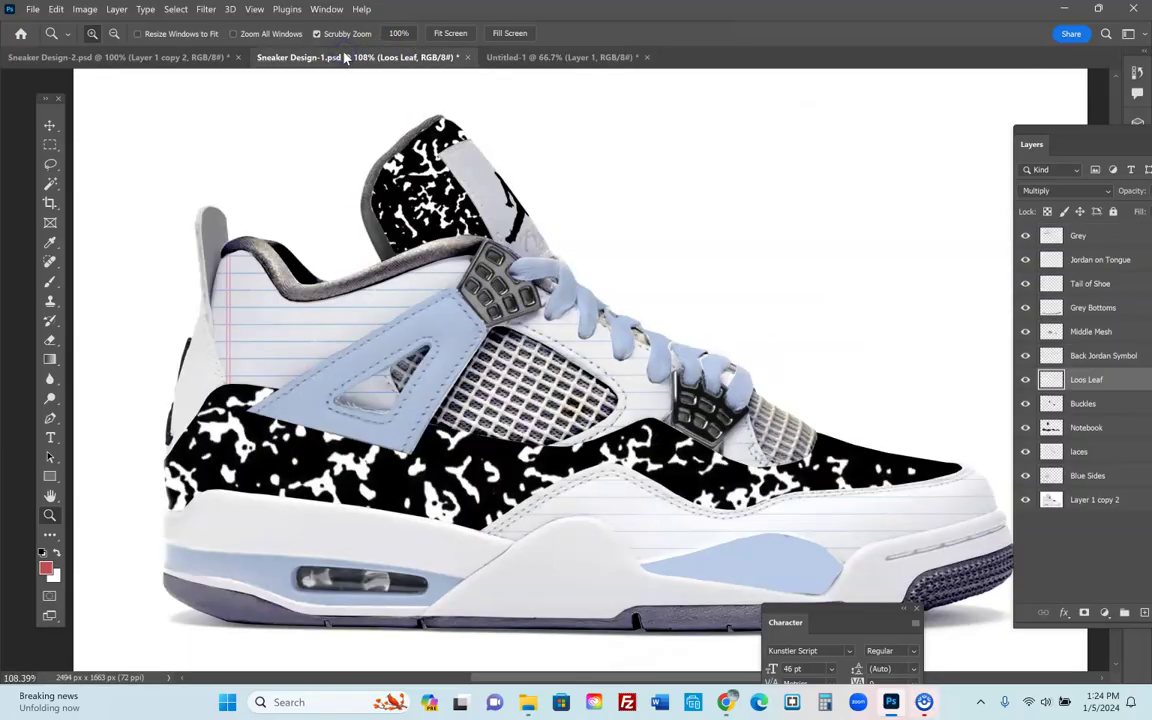
pyautogui.click(245, 60)
pyautogui.moveTo(193, 62)
pyautogui.mouseDown()
pyautogui.moveTo(375, 62)
pyautogui.moveTo(200, 60)
pyautogui.mouseUp()
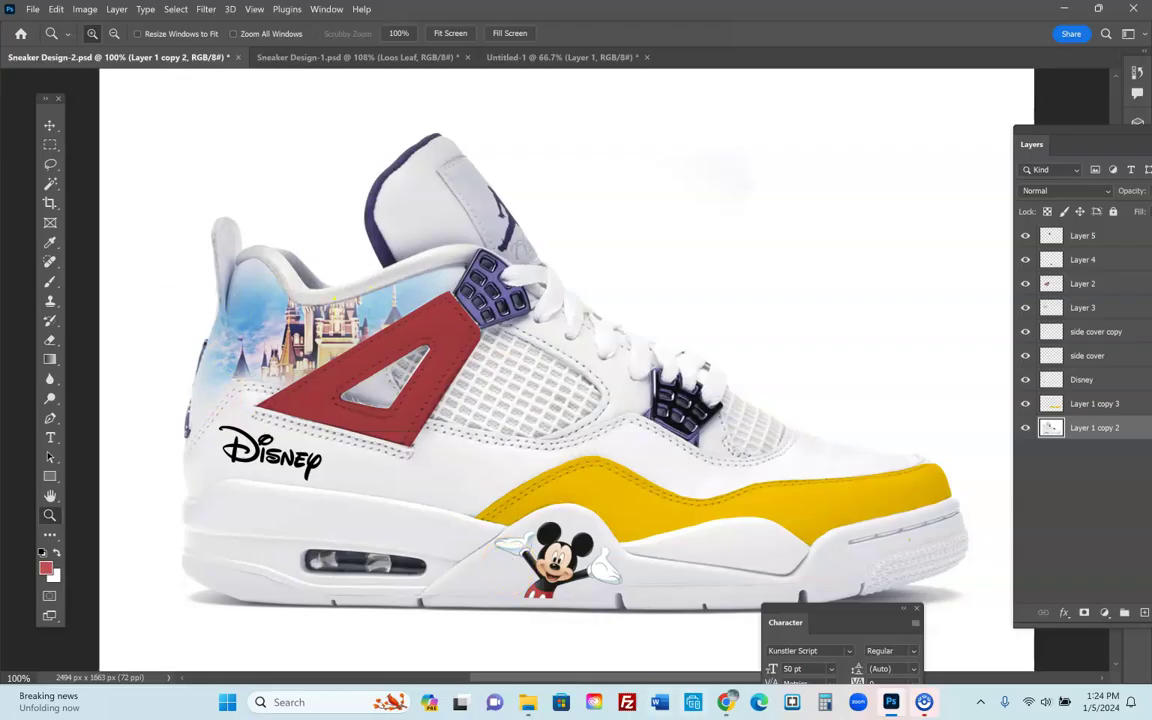
# Copy the Disney castle picture from the 'disney castle' image results and return to Photoshop
pyautogui.click(726, 702)
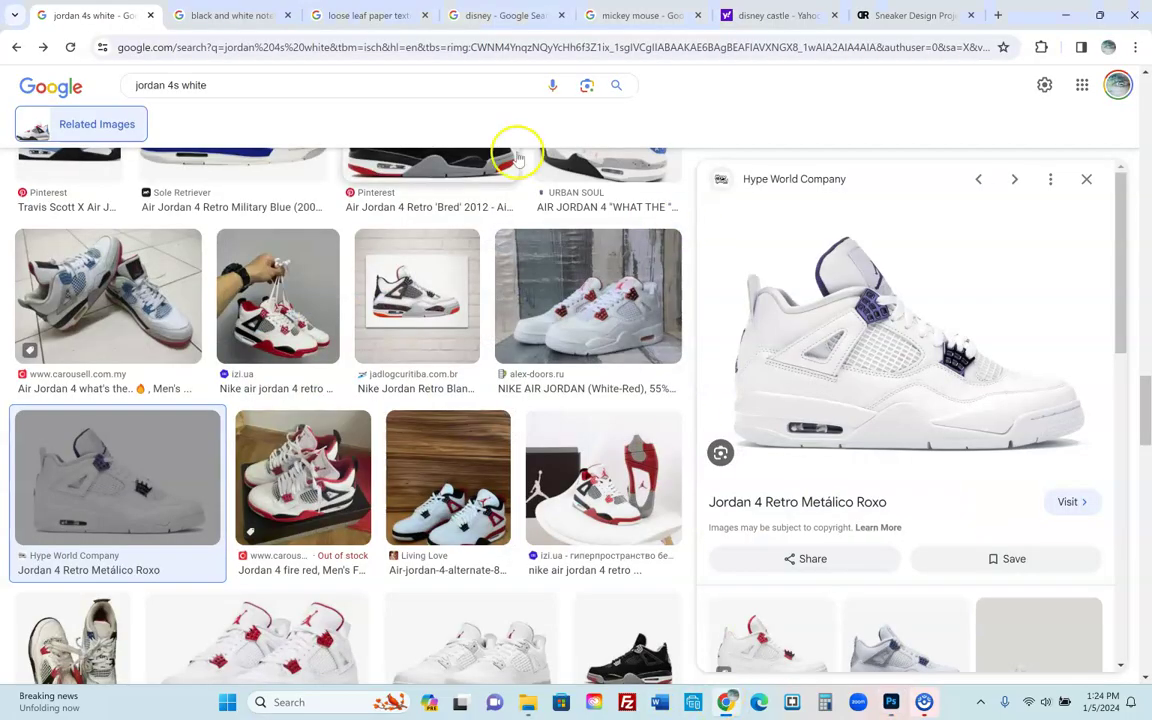
pyautogui.click(797, 16)
pyautogui.rightClick(484, 298)
pyautogui.click(524, 359)
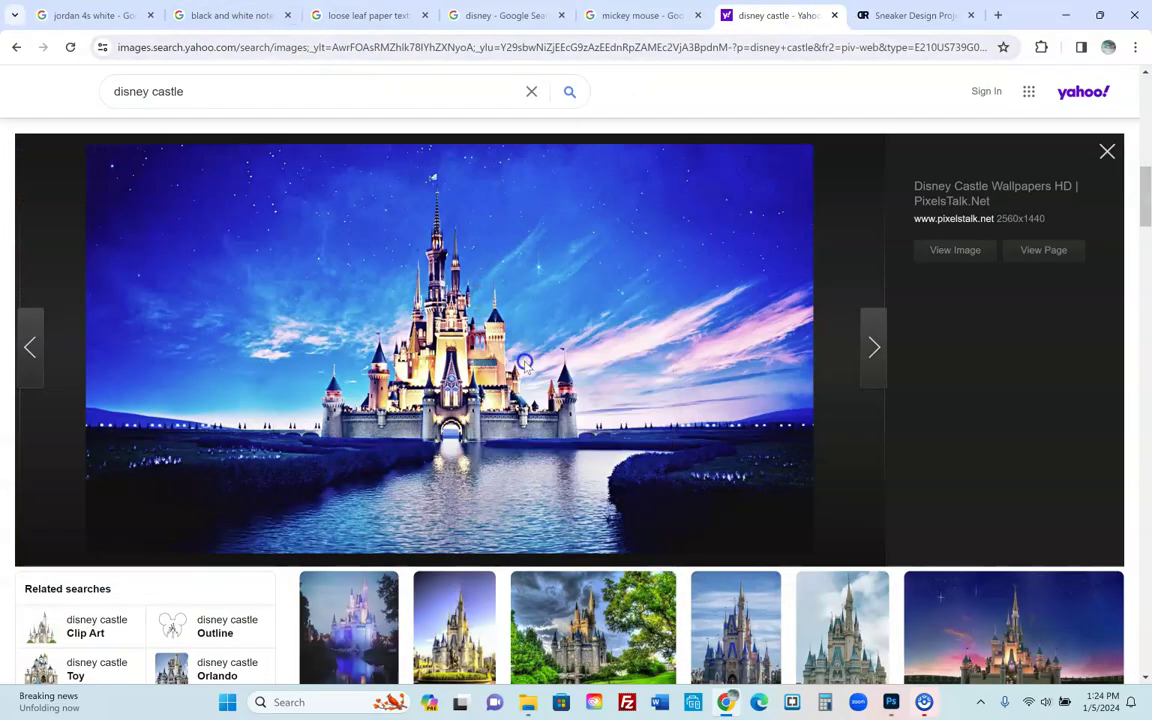
pyautogui.click(888, 702)
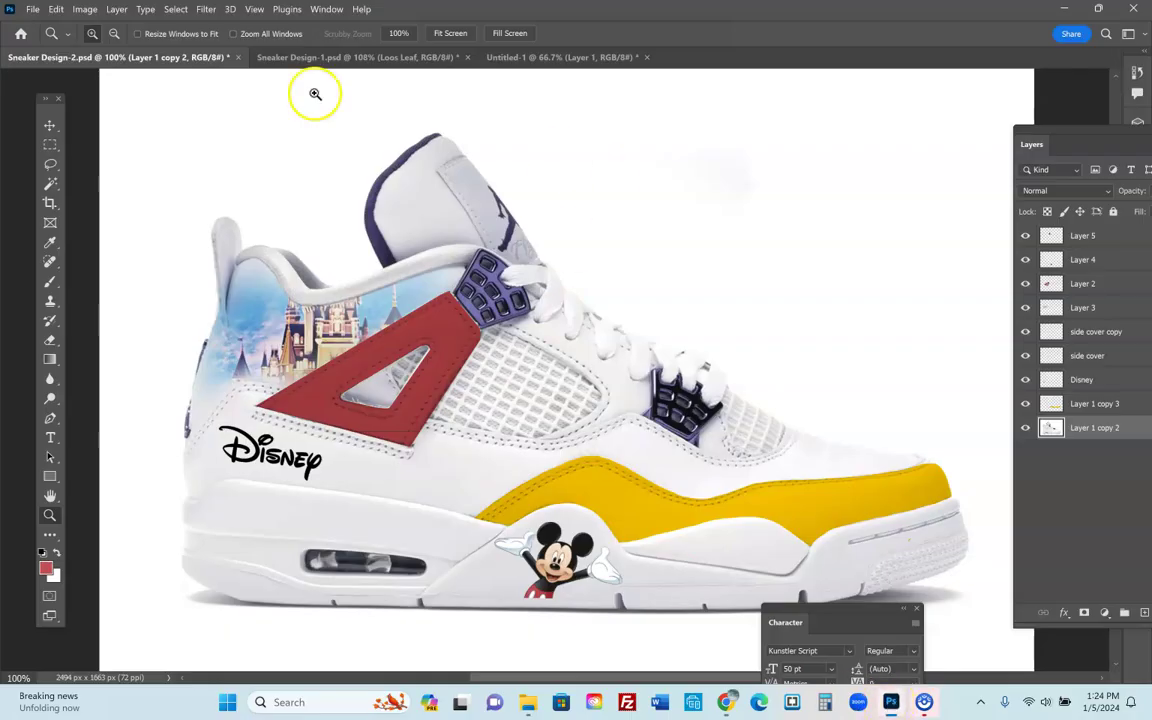
# In Untitled-1, rename Layer 1 to 'Original' and delete the Background layer
pyautogui.click(553, 57)
pyautogui.doubleClick(1083, 235)
pyautogui.click(1094, 134)
pyautogui.moveTo(1051, 133); pyautogui.dragTo(975, 134)
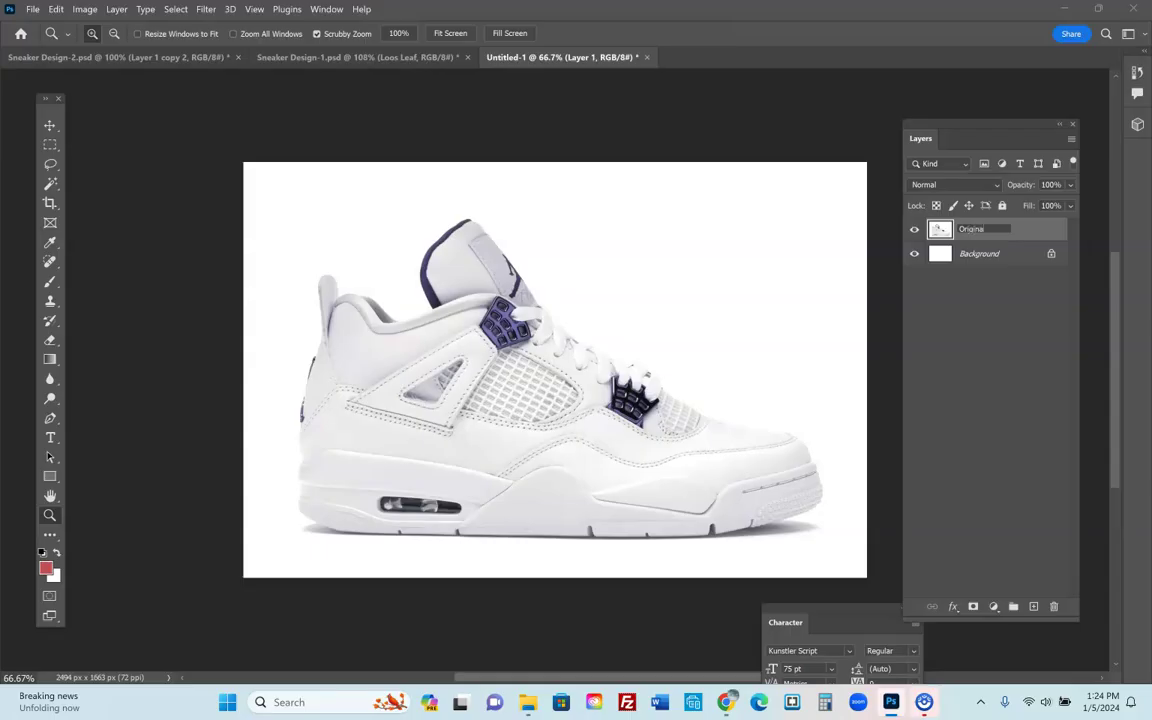
pyautogui.click(922, 333)
pyautogui.moveTo(938, 258); pyautogui.dragTo(1054, 607)
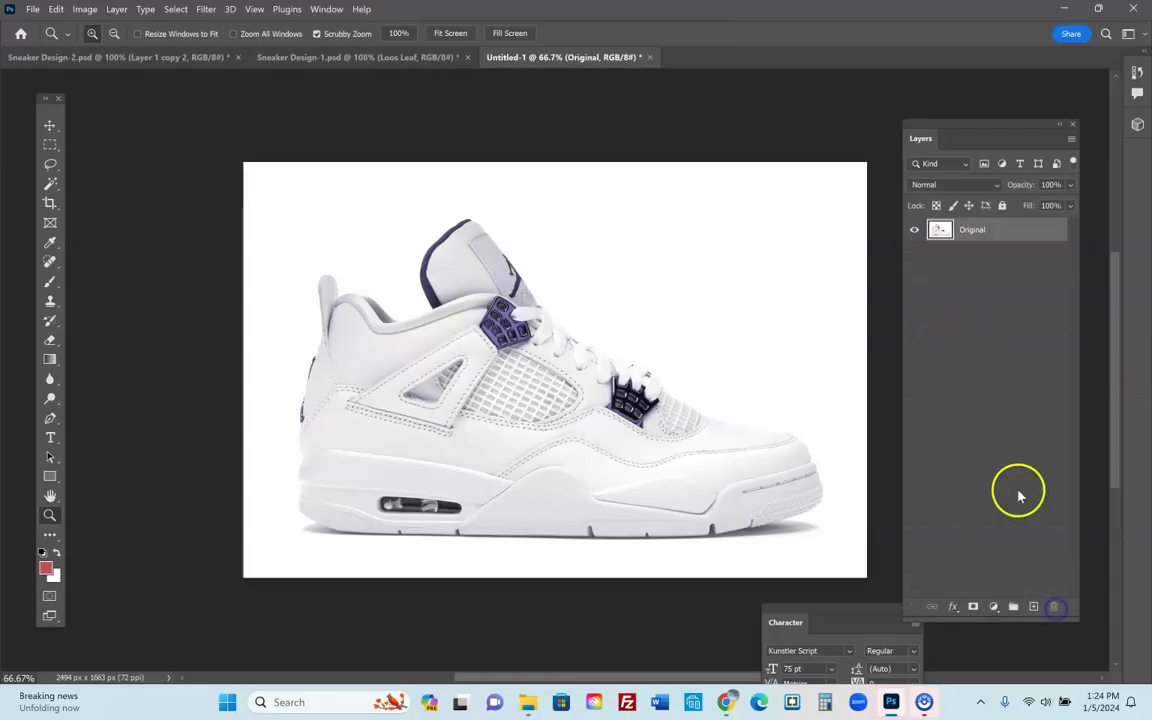
# Paste the castle as Layer 1, blend it with Multiply, and set opacity to 24%
pyautogui.click(55, 10)
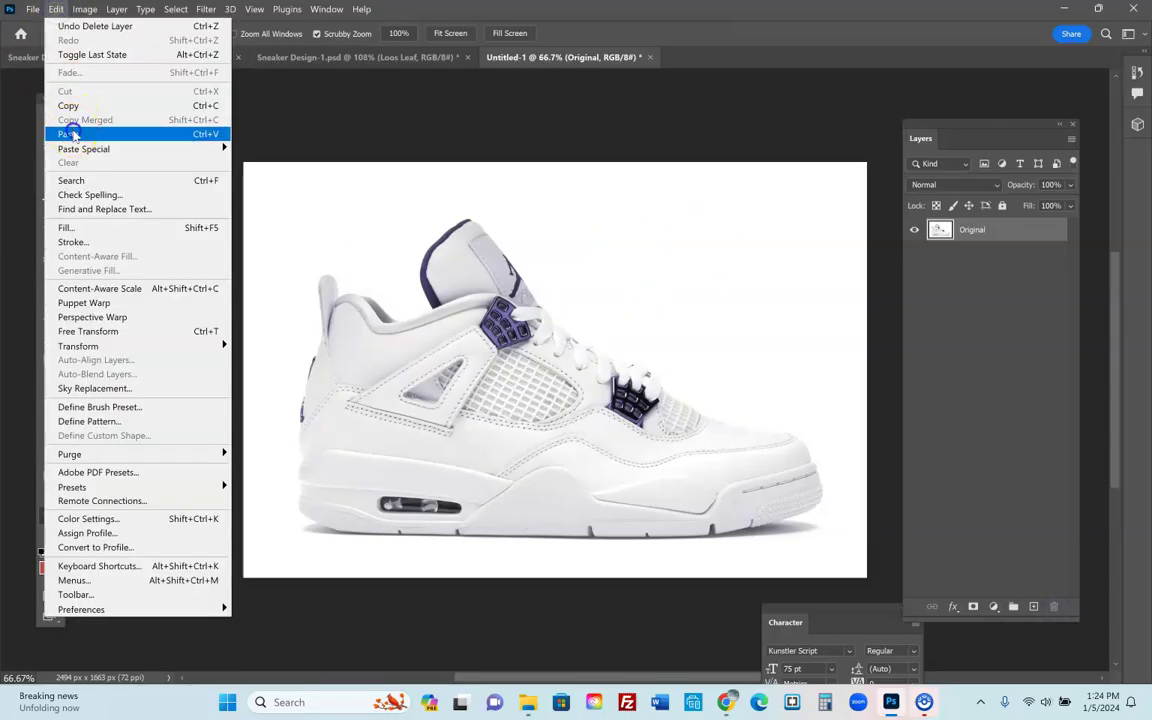
pyautogui.click(68, 134)
pyautogui.click(1070, 186)
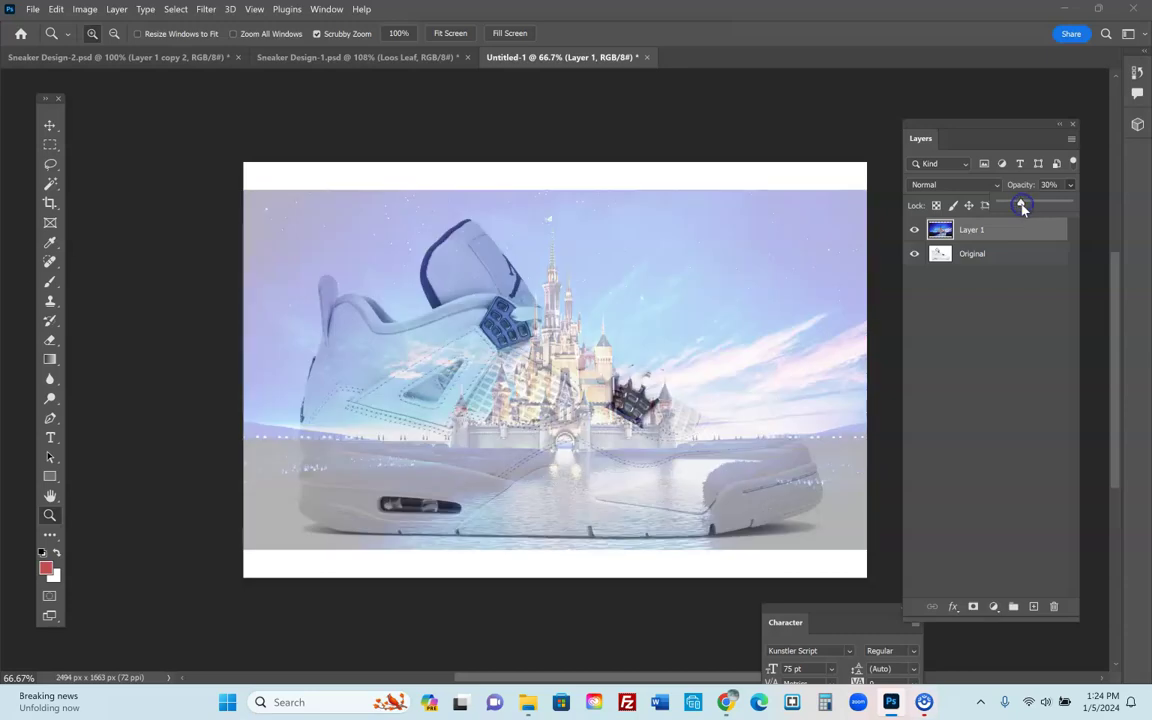
pyautogui.moveTo(1024, 207); pyautogui.dragTo(1126, 211)
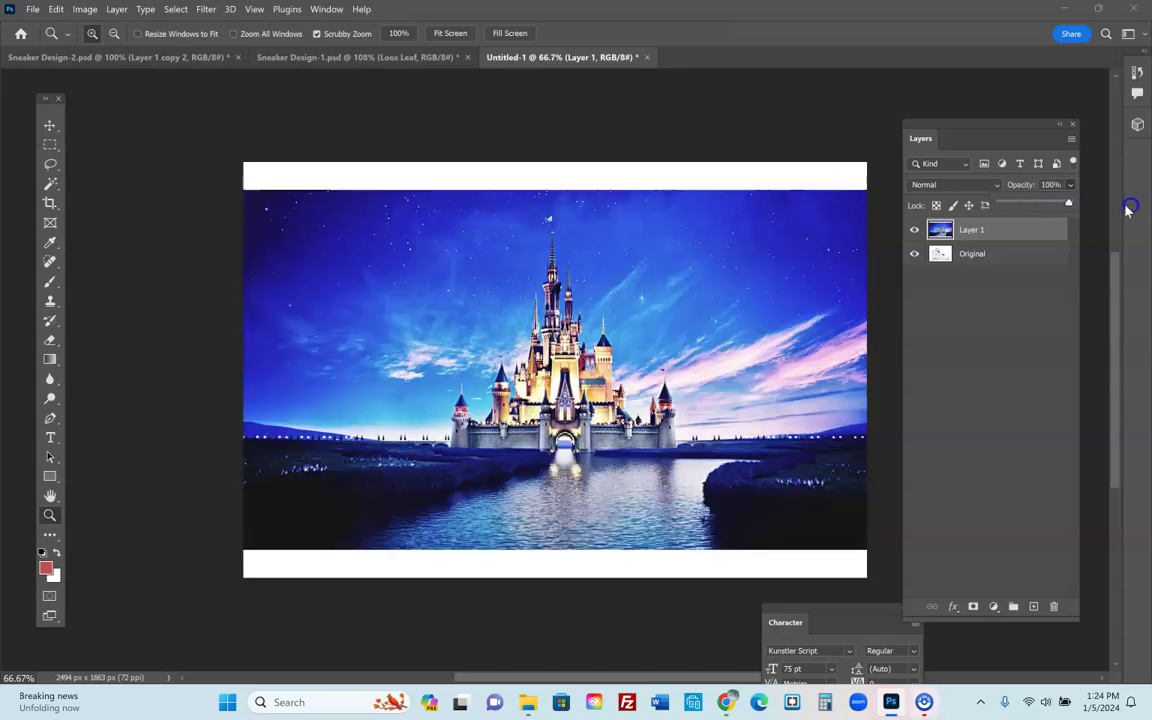
pyautogui.click(997, 188)
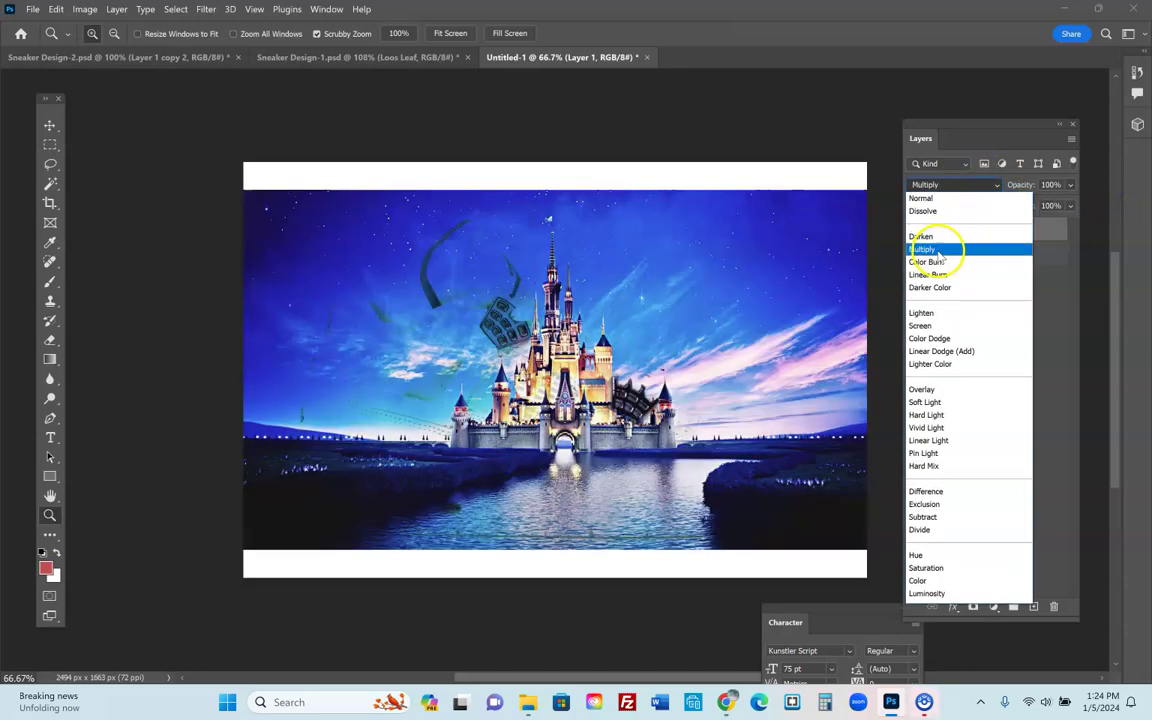
pyautogui.click(940, 252)
pyautogui.click(1071, 186)
pyautogui.moveTo(1040, 207); pyautogui.dragTo(1017, 208)
# Scale the castle layer to 49% and move it over the sneaker's heel and collar
pyautogui.click(49, 125)
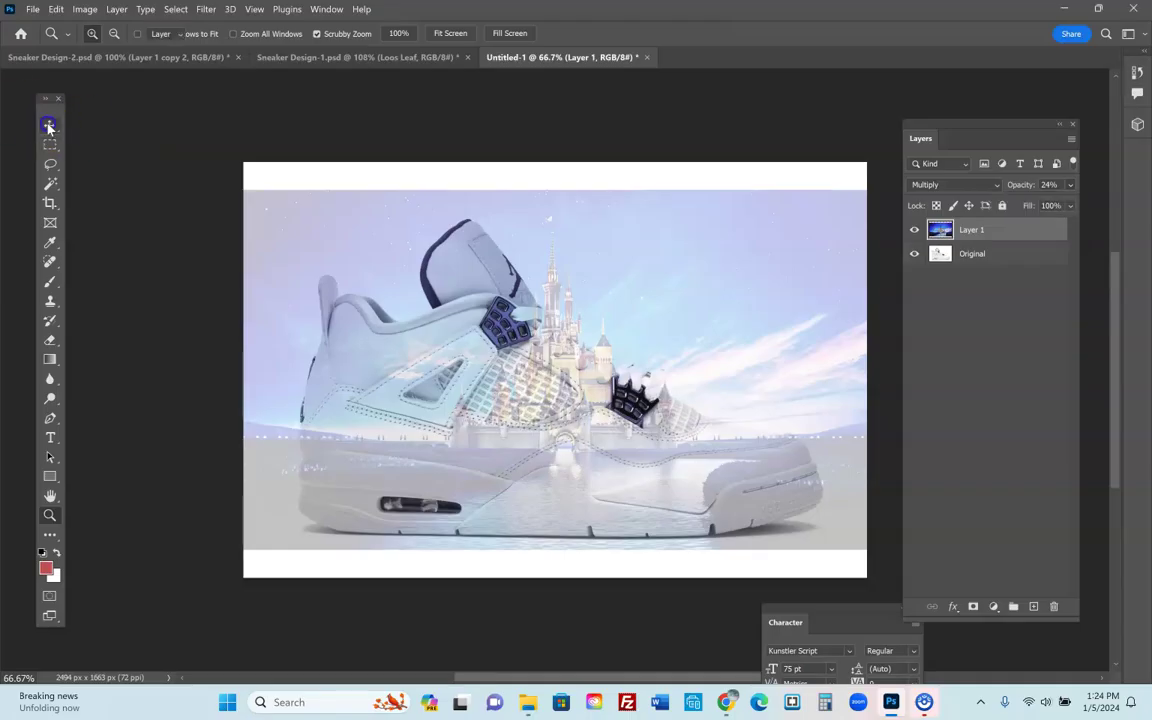
pyautogui.moveTo(240, 188); pyautogui.dragTo(570, 372)
pyautogui.moveTo(789, 485); pyautogui.dragTo(448, 356)
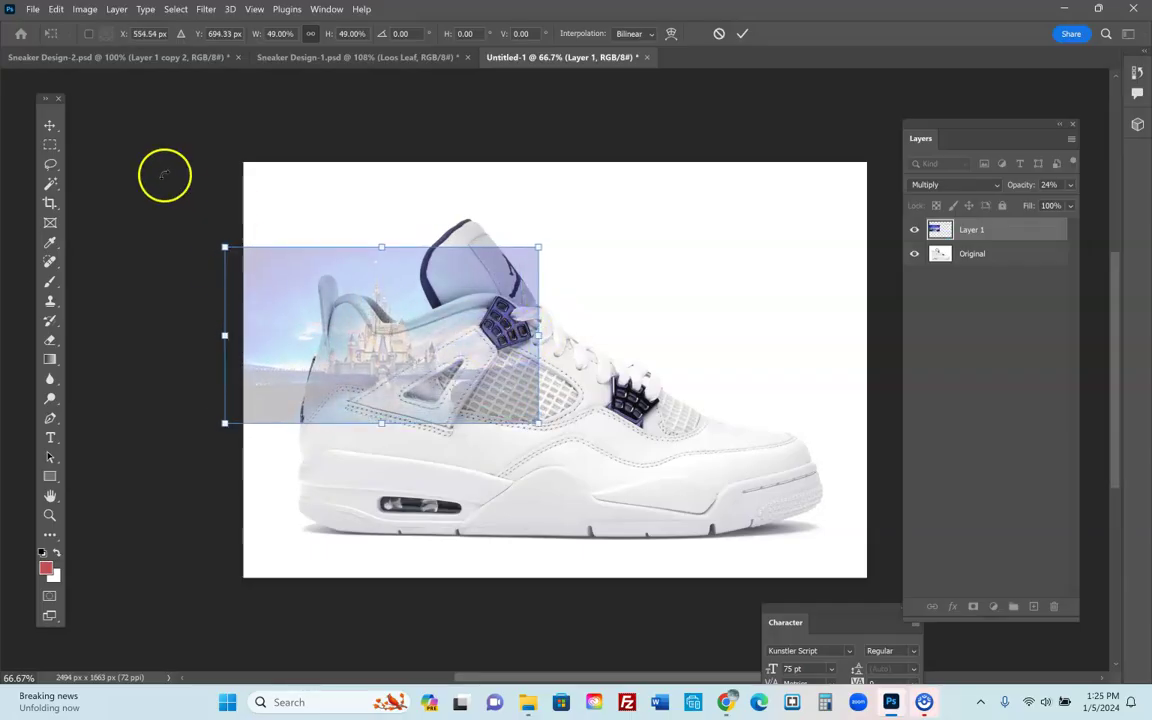
pyautogui.click(49, 125)
pyautogui.click(536, 184)
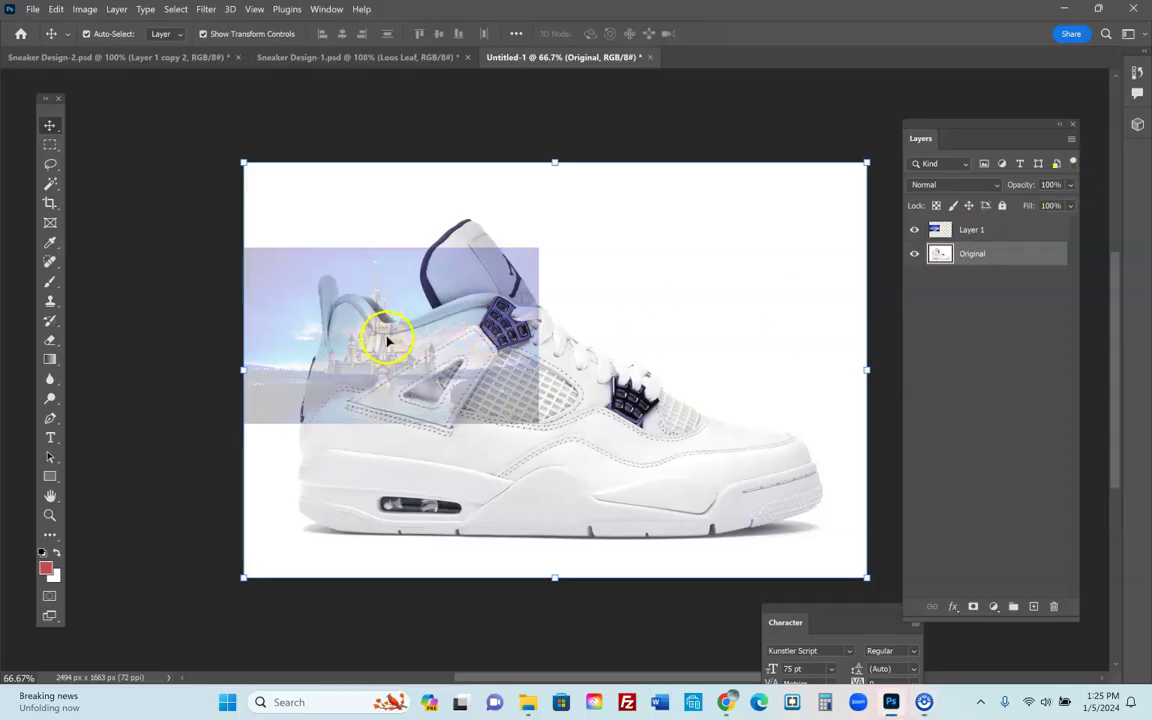
pyautogui.click(325, 295)
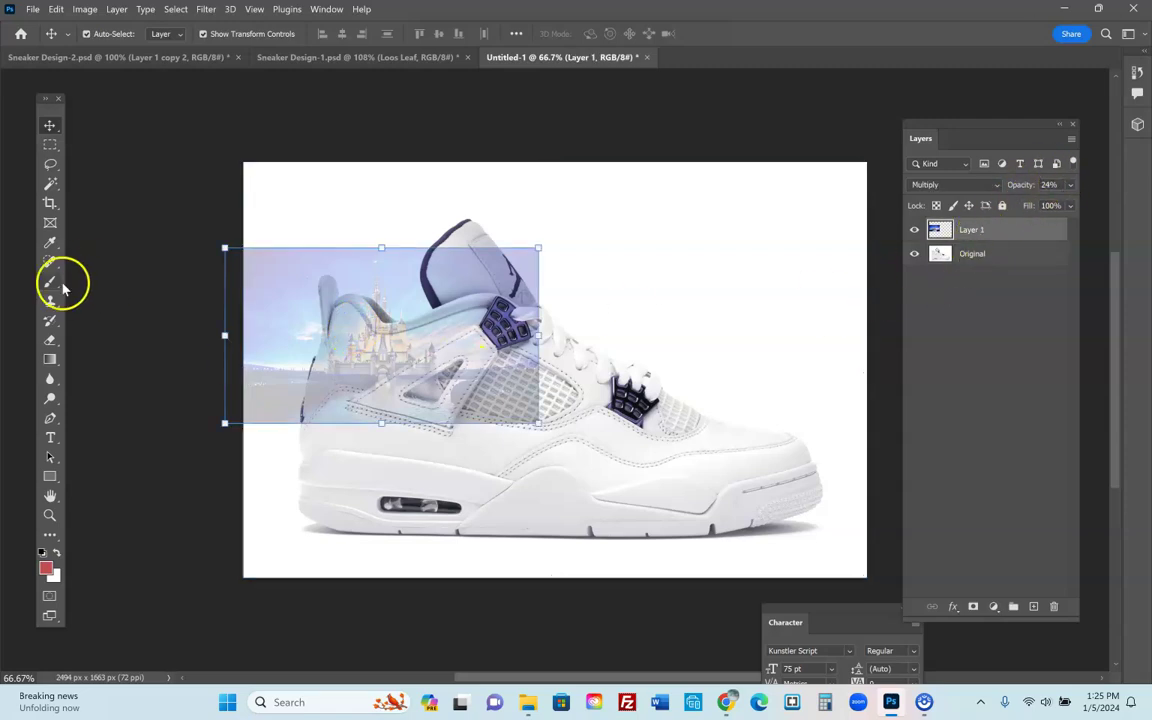
# Pick the Eraser with a Soft Round brush enlarged to 385 px
pyautogui.click(49, 343)
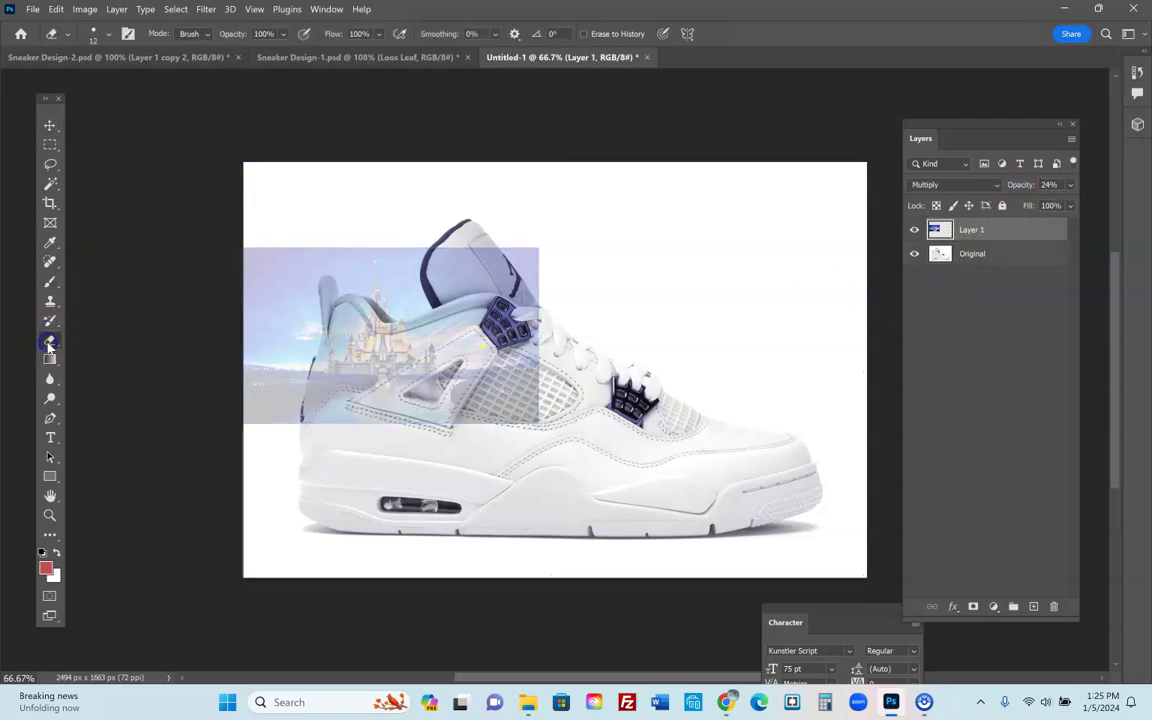
pyautogui.click(108, 33)
pyautogui.click(98, 224)
pyautogui.moveTo(89, 82); pyautogui.dragTo(102, 83)
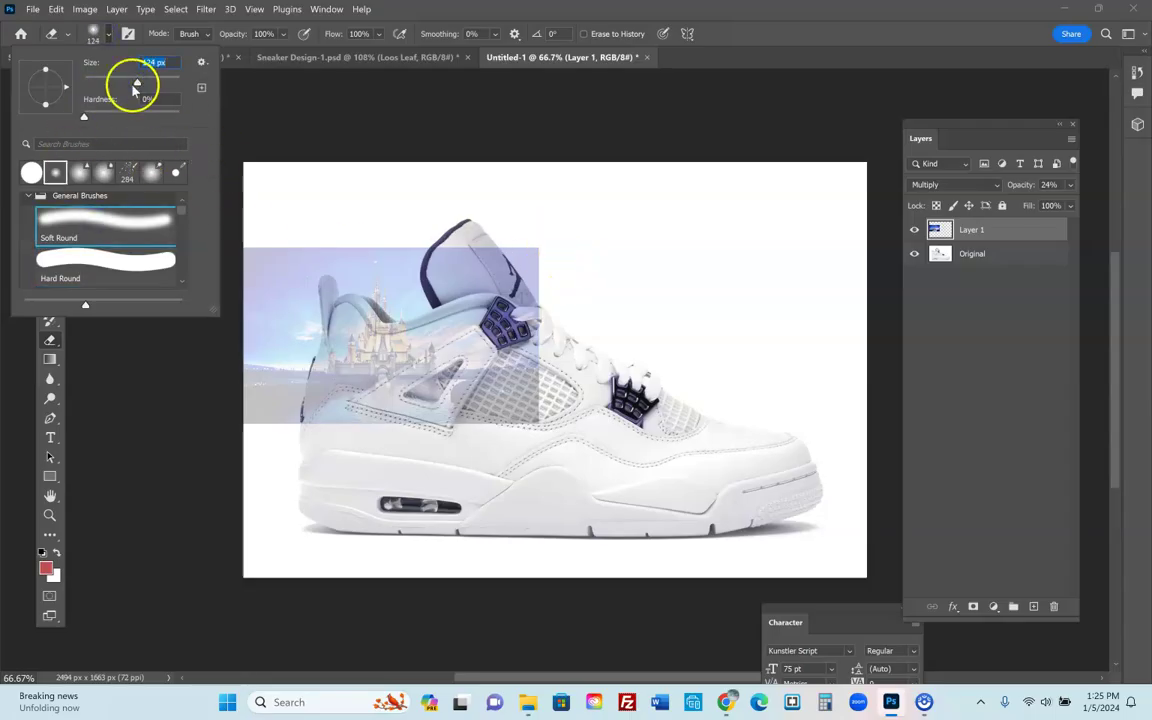
pyautogui.click(509, 252)
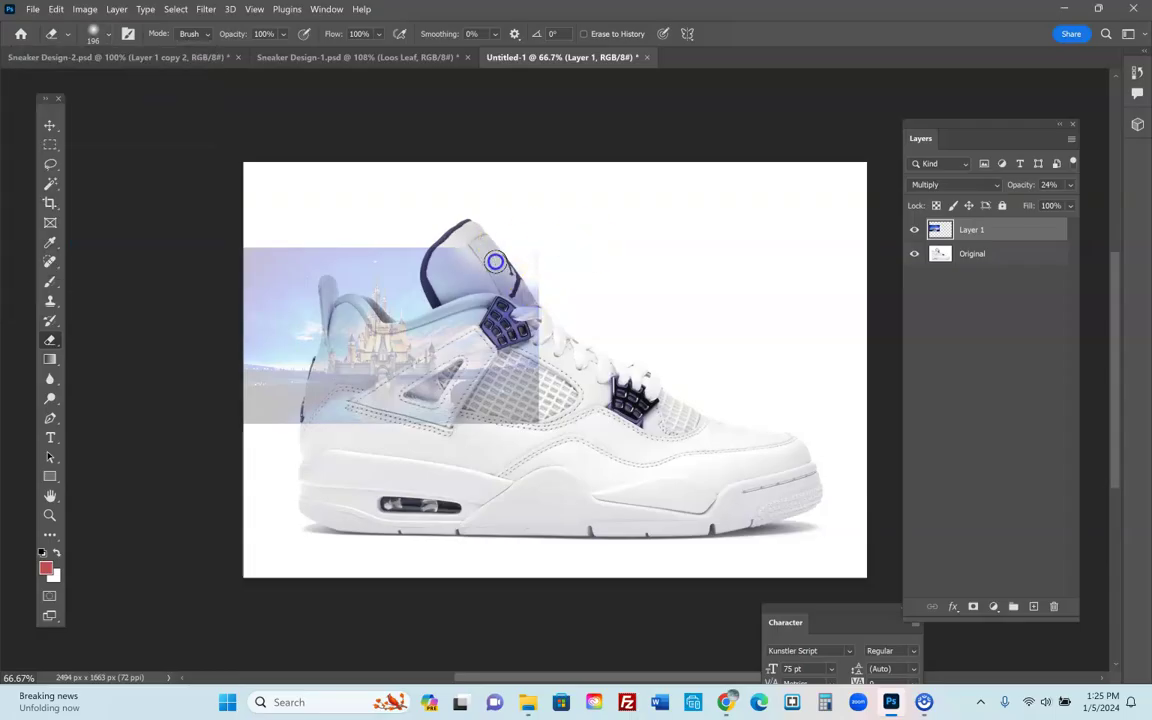
pyautogui.click(97, 35)
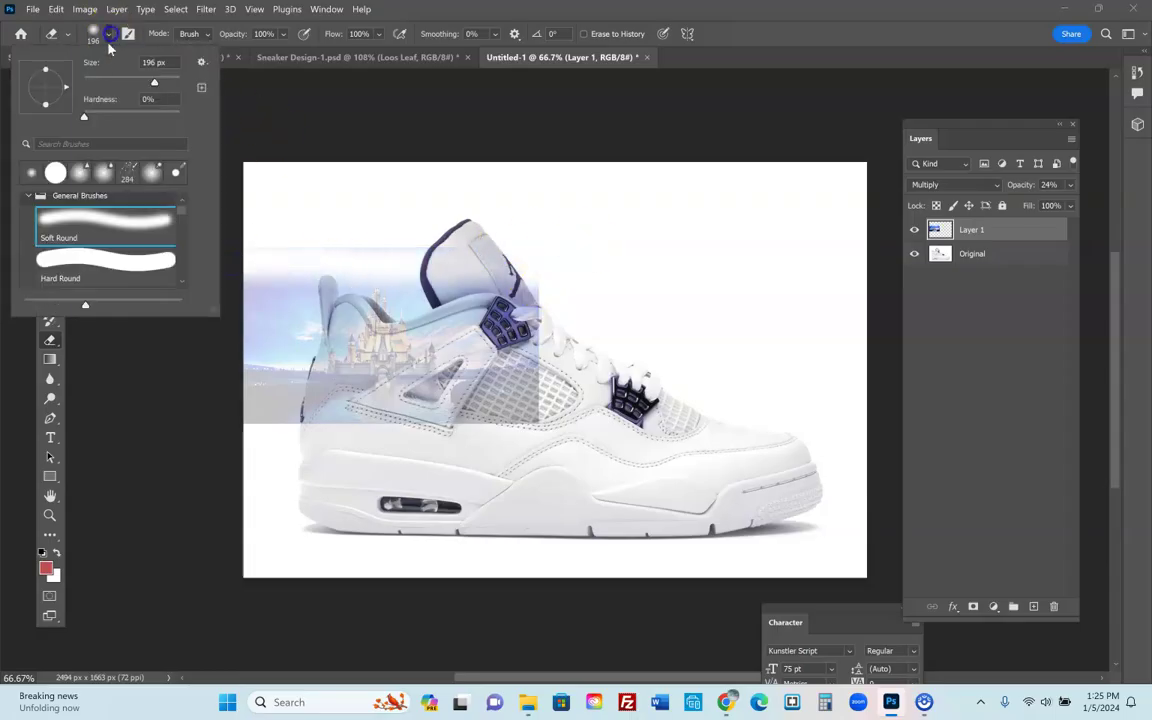
pyautogui.moveTo(154, 78); pyautogui.dragTo(160, 82)
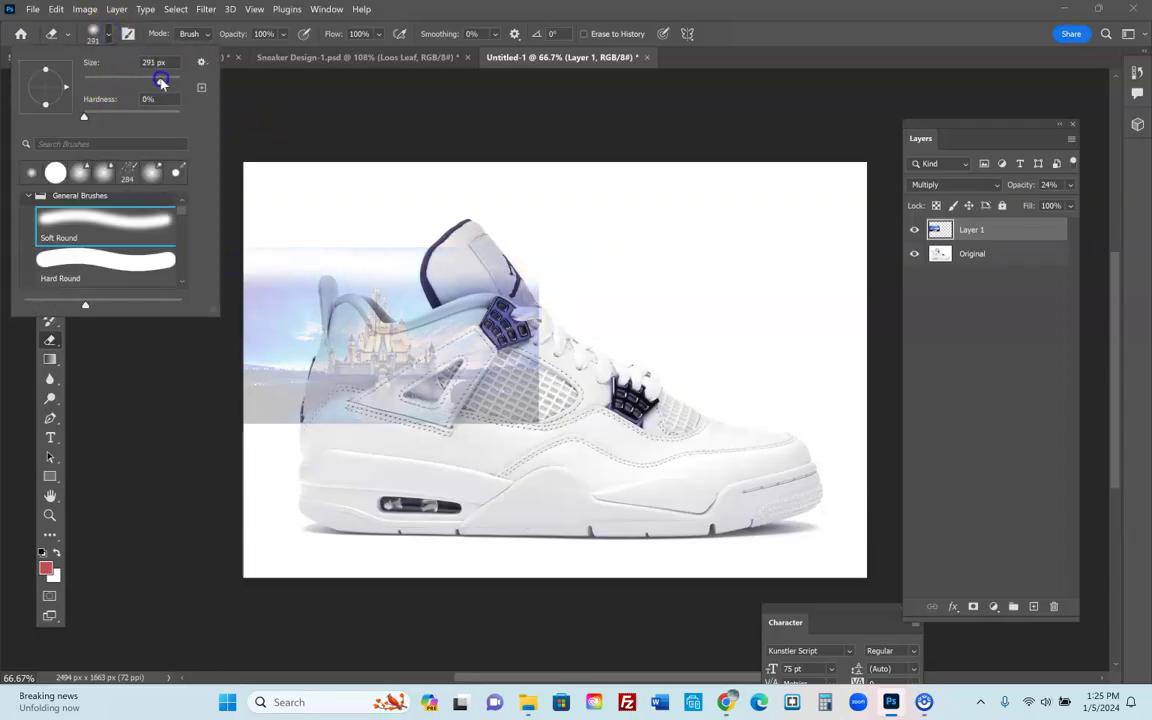
pyautogui.click(568, 249)
# Erase castle spilling past the heel and collar, and set Layer 1 opacity to 100%
pyautogui.moveTo(348, 241)
pyautogui.mouseDown()
pyautogui.moveTo(390, 290)
pyautogui.moveTo(372, 264)
pyautogui.moveTo(400, 291)
pyautogui.moveTo(498, 273)
pyautogui.moveTo(532, 294)
pyautogui.moveTo(538, 383)
pyautogui.moveTo(519, 420)
pyautogui.moveTo(534, 330)
pyautogui.moveTo(461, 386)
pyautogui.moveTo(343, 432)
pyautogui.moveTo(295, 406)
pyautogui.moveTo(271, 355)
pyautogui.moveTo(273, 440)
pyautogui.moveTo(238, 381)
pyautogui.moveTo(244, 290)
pyautogui.moveTo(285, 272)
pyautogui.mouseUp()
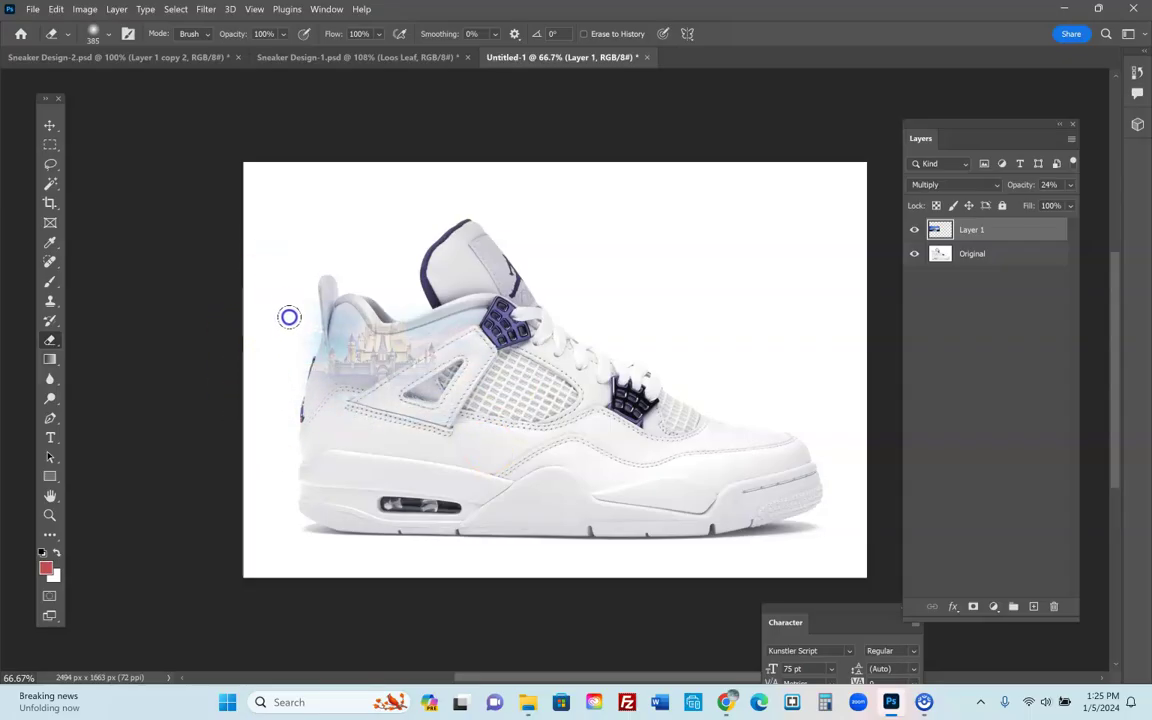
pyautogui.moveTo(218, 248); pyautogui.dragTo(273, 280)
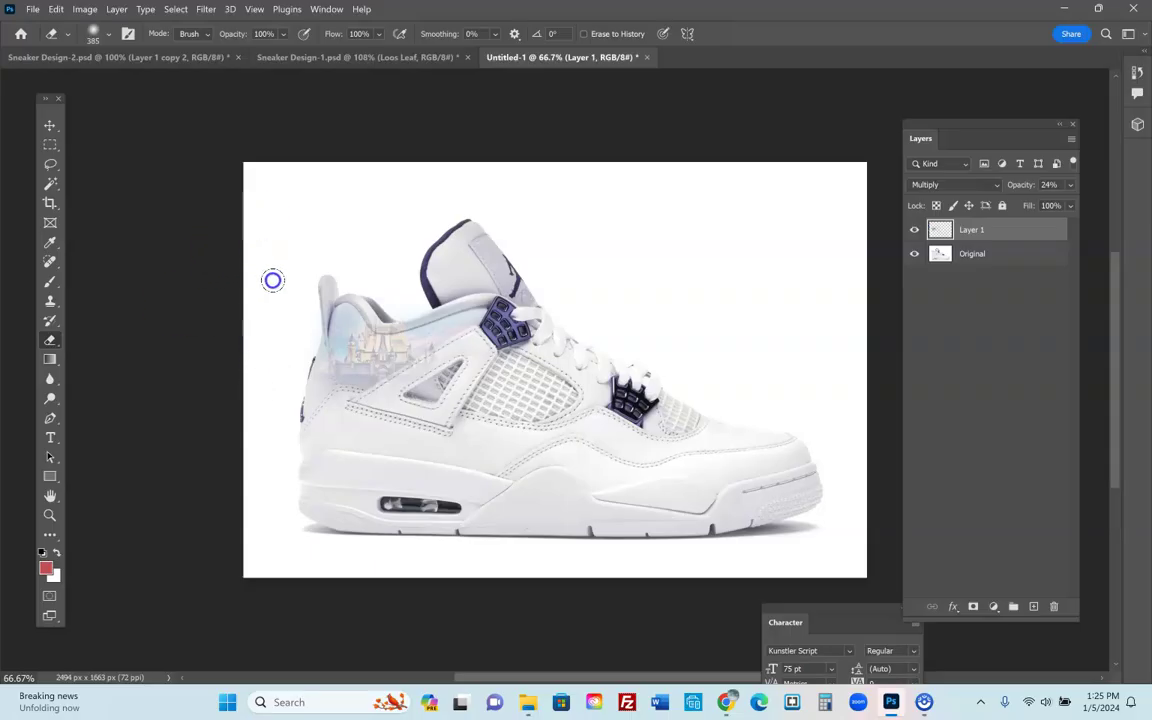
pyautogui.moveTo(248, 335); pyautogui.dragTo(290, 392)
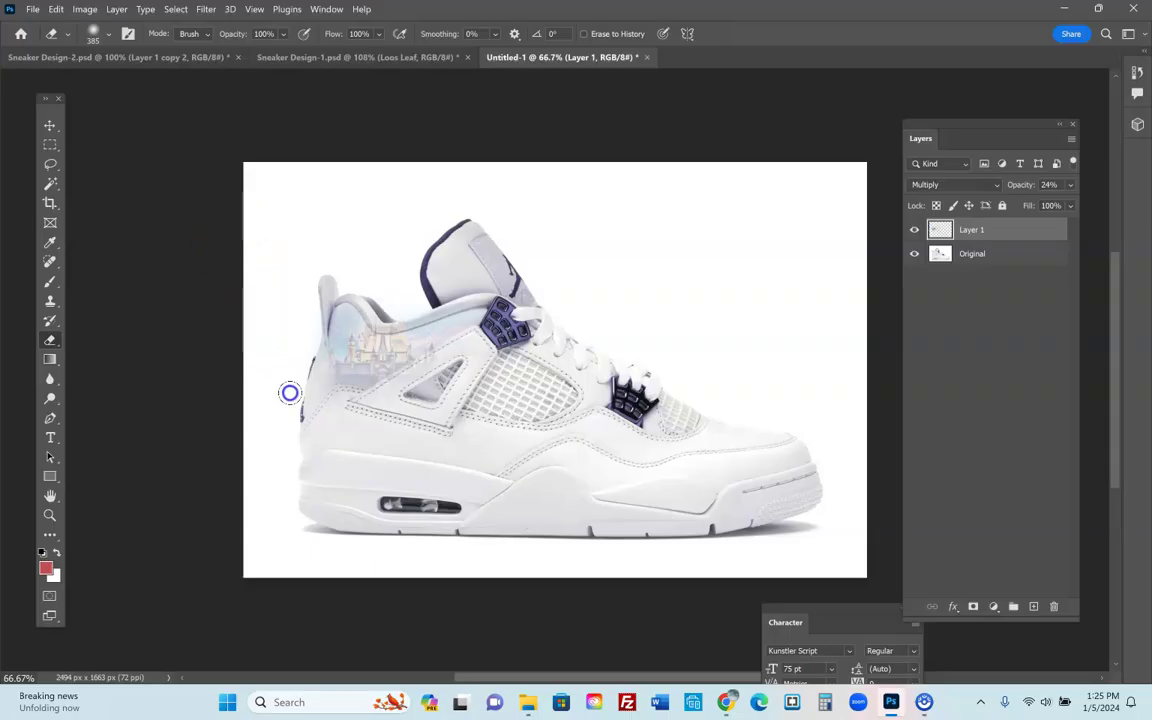
pyautogui.moveTo(525, 404); pyautogui.dragTo(600, 418)
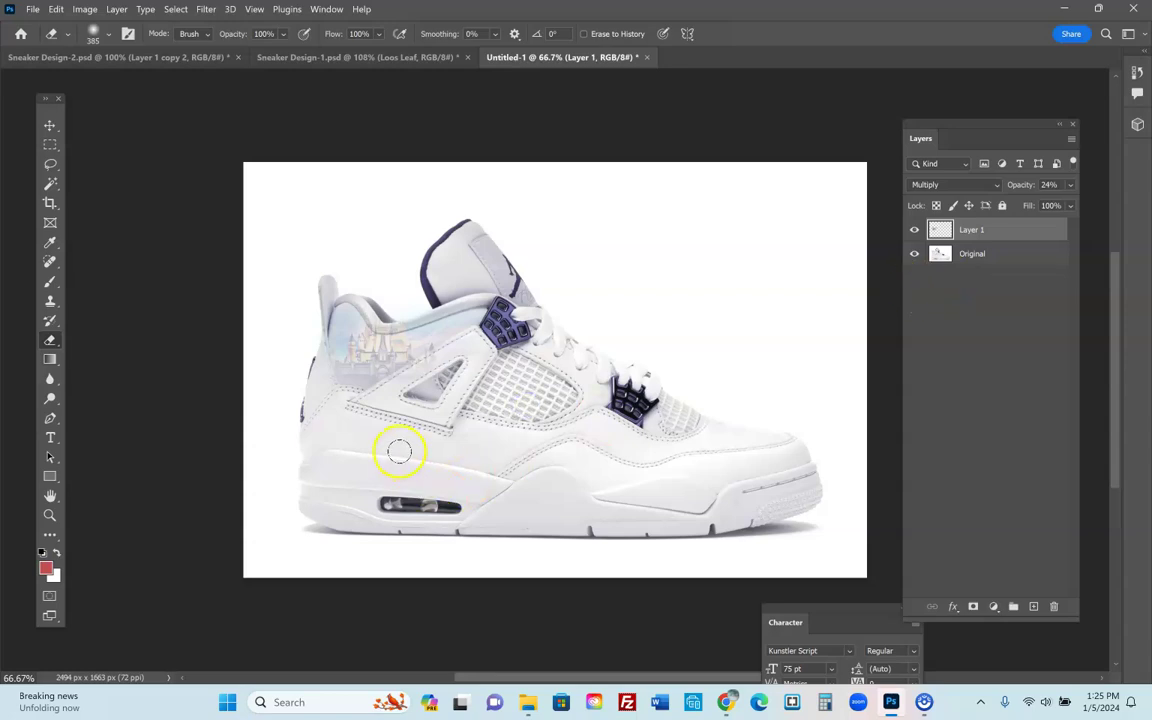
pyautogui.click(1070, 185)
pyautogui.moveTo(1017, 205); pyautogui.dragTo(1068, 203)
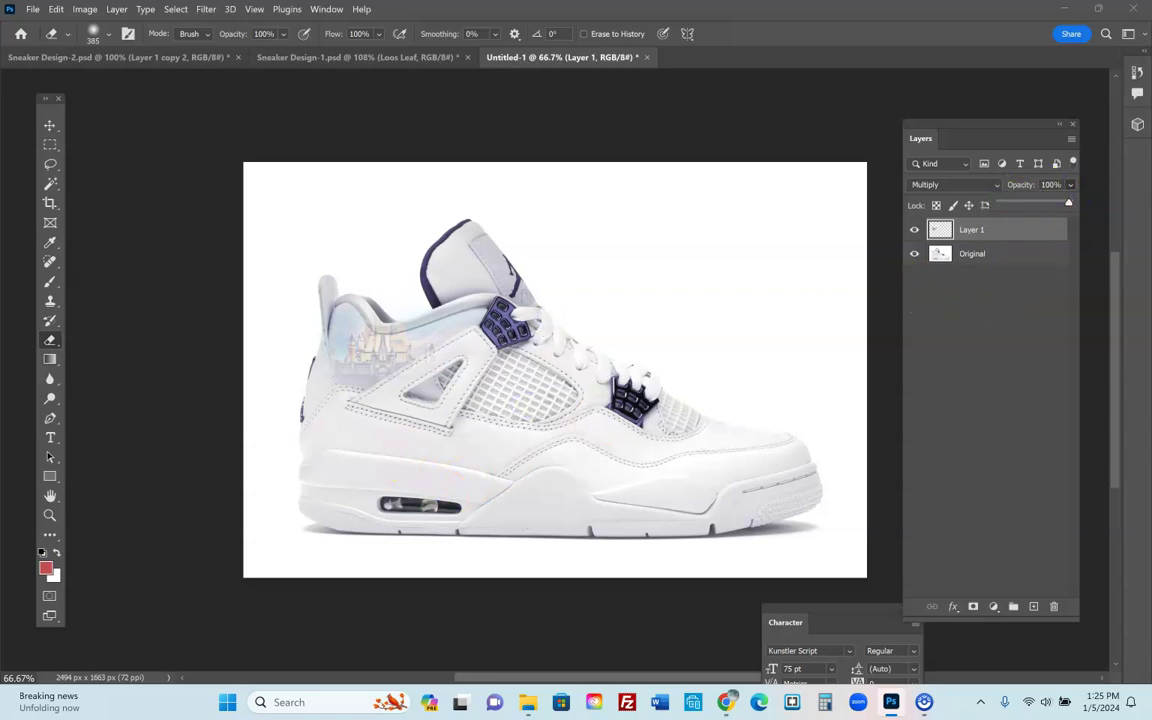
pyautogui.moveTo(532, 263); pyautogui.dragTo(466, 256)
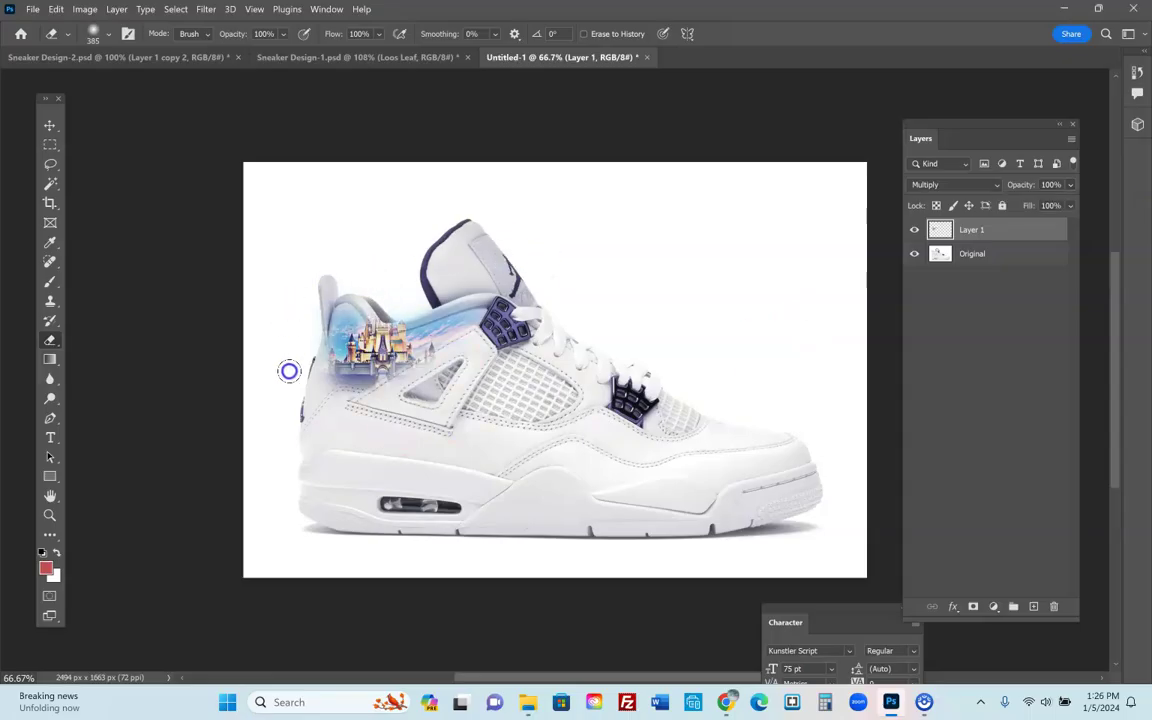
# Zoom in on the heel castle and set the Eraser to a 28 px Hard Round tip
pyautogui.click(49, 515)
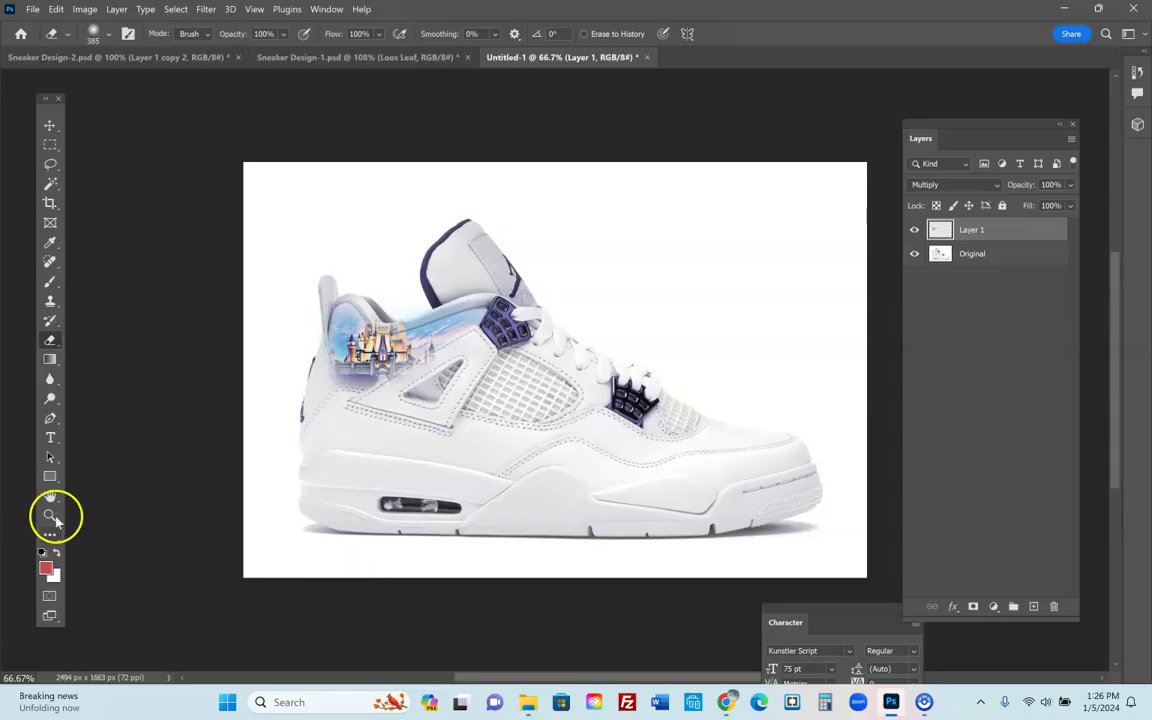
pyautogui.click(403, 301)
pyautogui.click(379, 336)
pyautogui.click(379, 336)
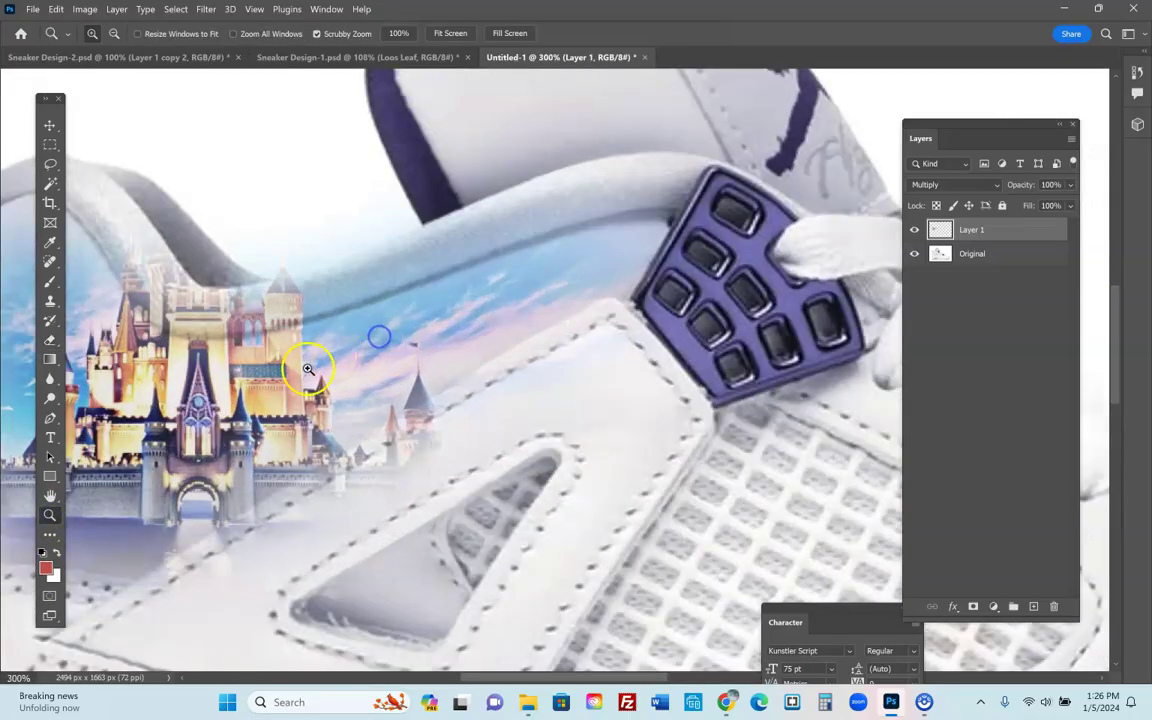
pyautogui.click(50, 338)
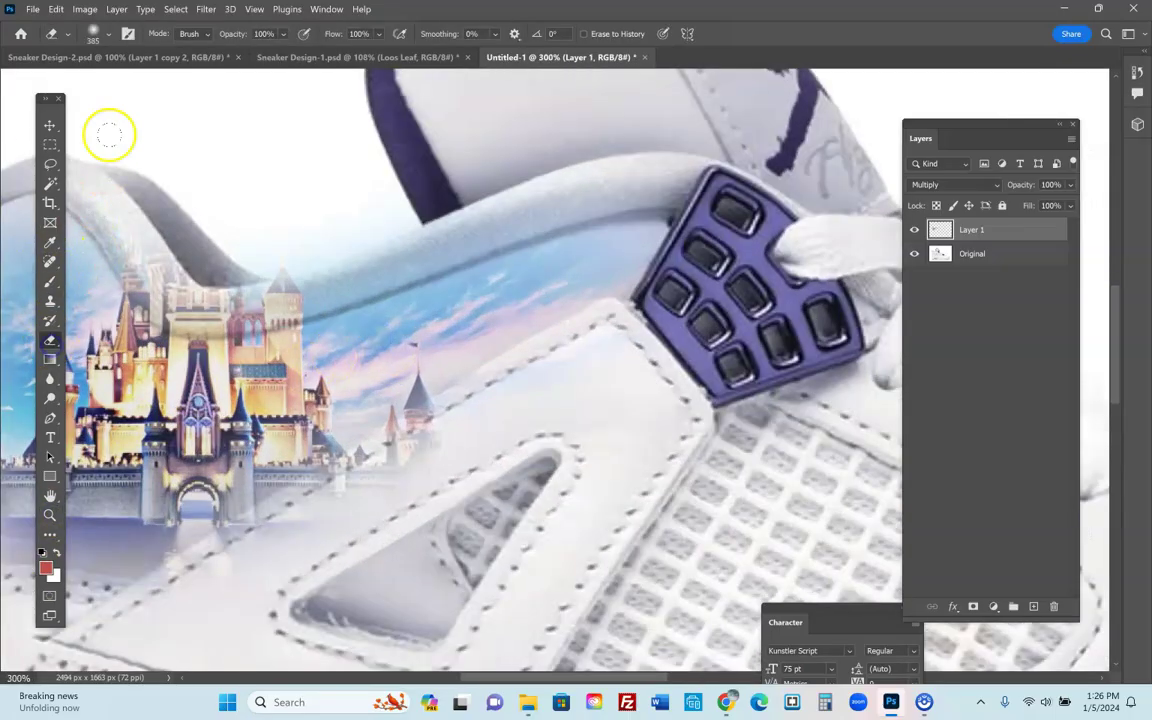
pyautogui.click(110, 34)
pyautogui.click(89, 260)
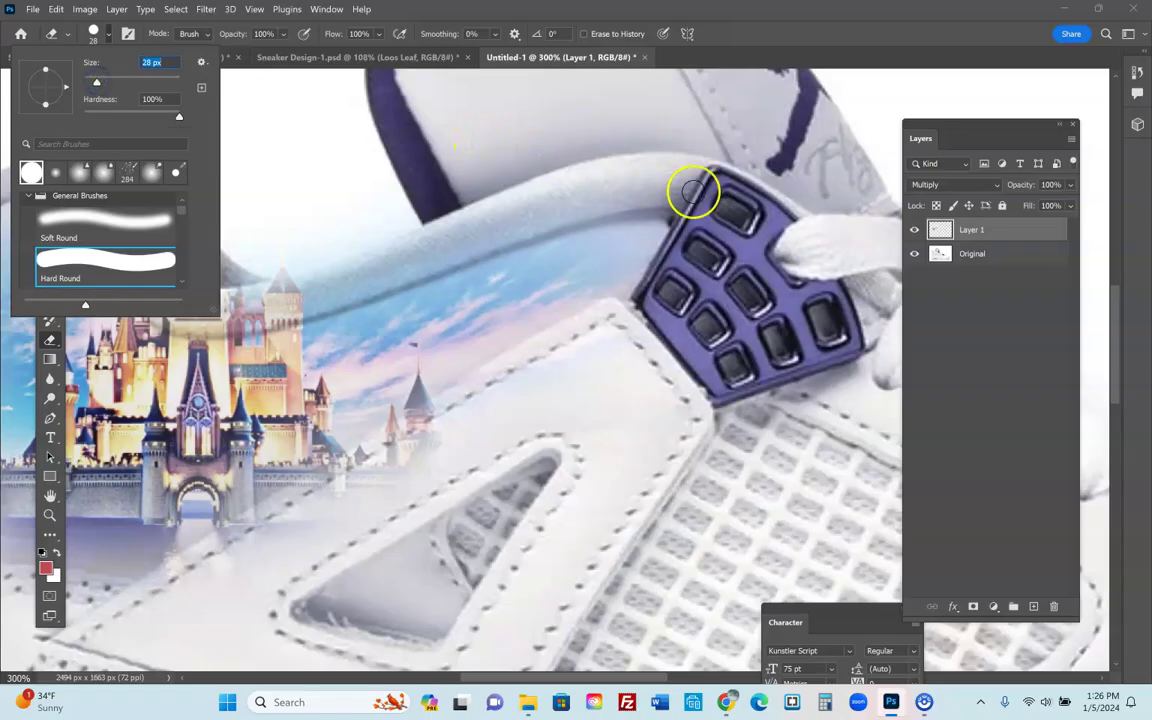
pyautogui.click(685, 194)
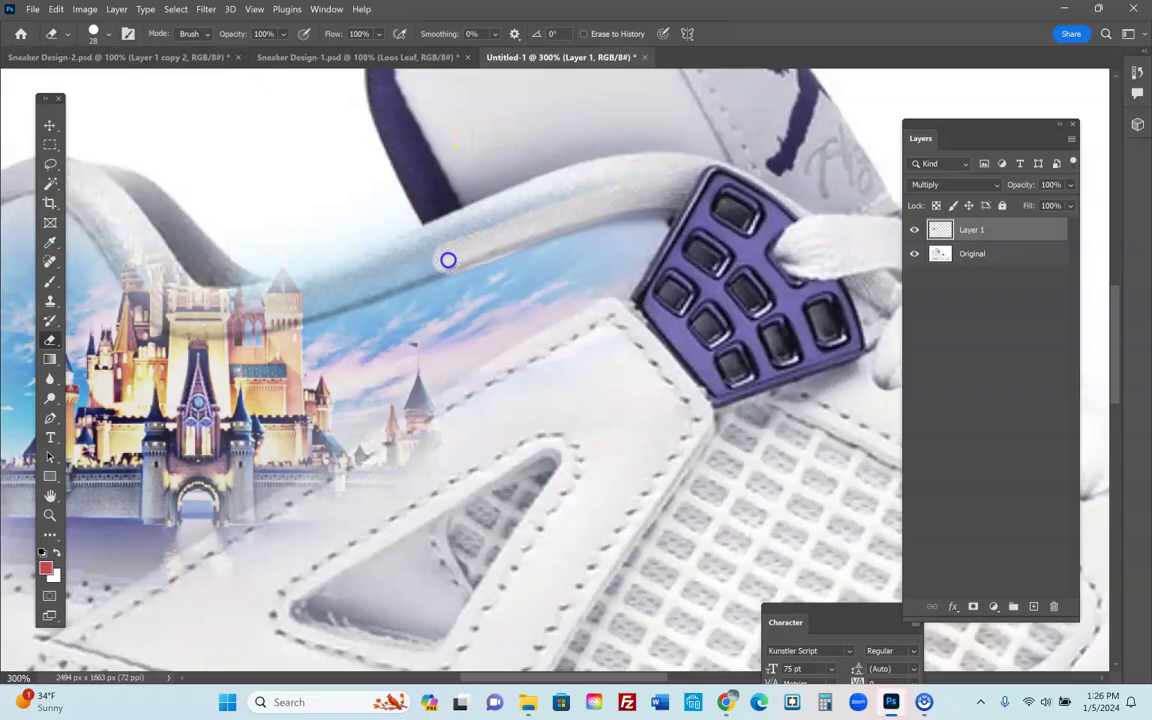
# Erase the castle off the collar strap, keeping the layer at 46% opacity while working
pyautogui.moveTo(450, 261)
pyautogui.mouseDown()
pyautogui.moveTo(655, 252)
pyautogui.moveTo(708, 230)
pyautogui.mouseUp()
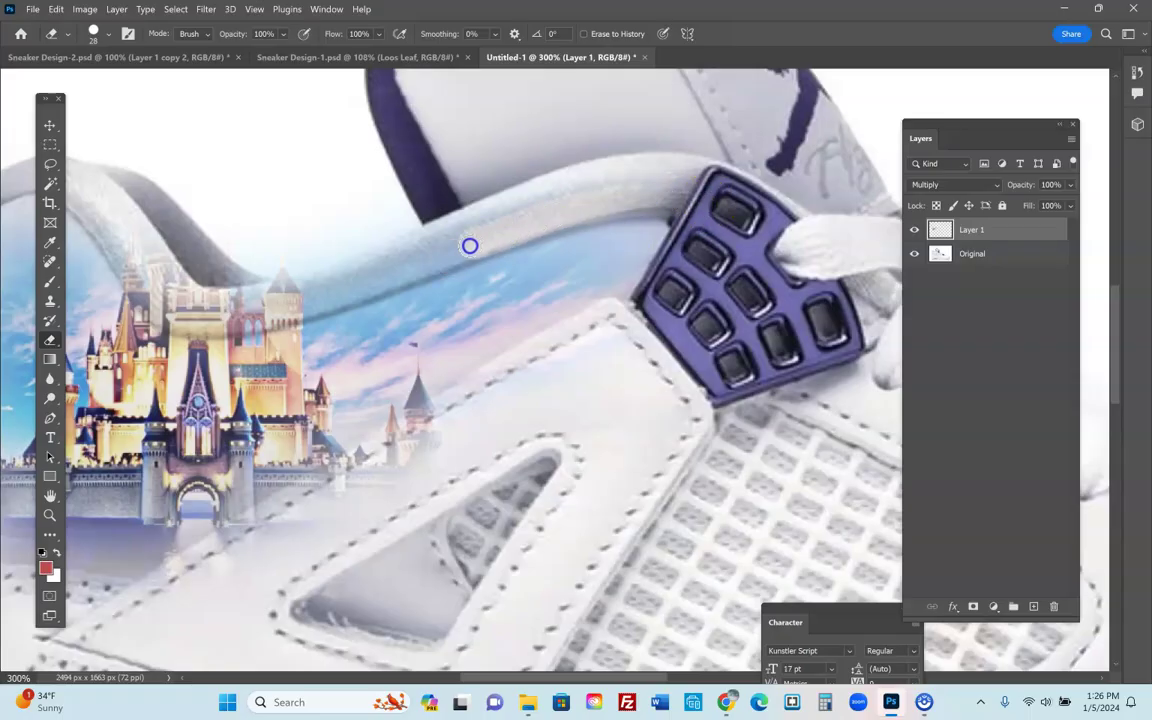
pyautogui.moveTo(400, 273); pyautogui.dragTo(352, 289)
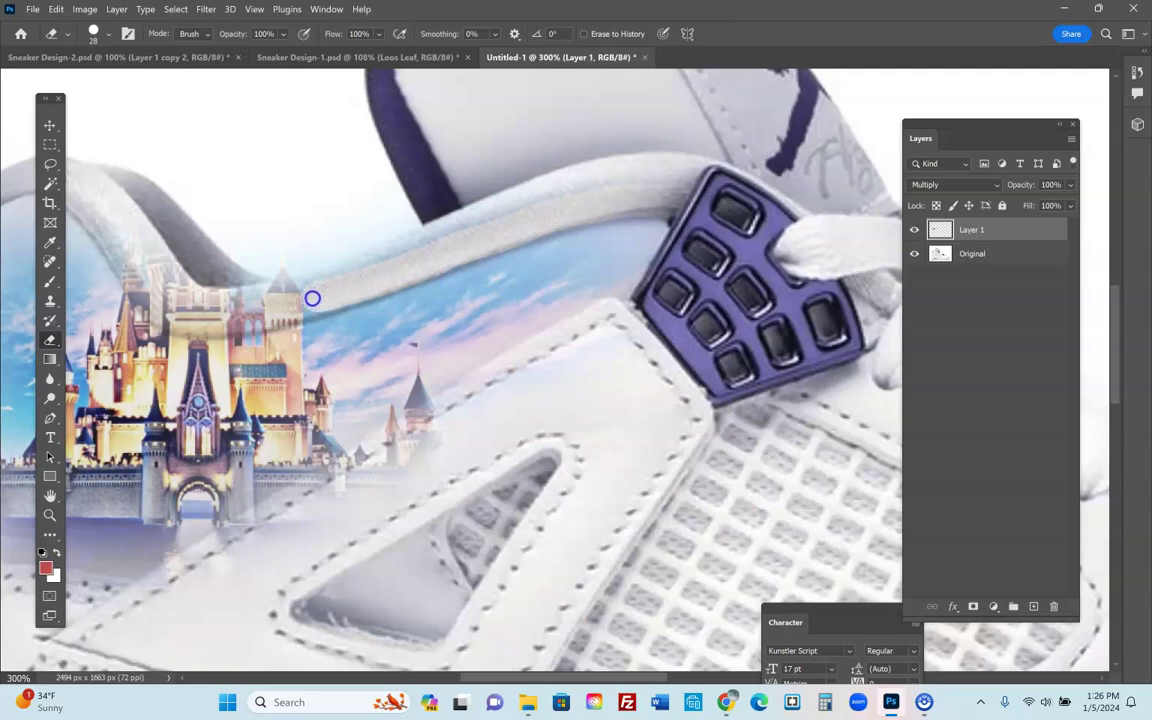
pyautogui.click(1070, 184)
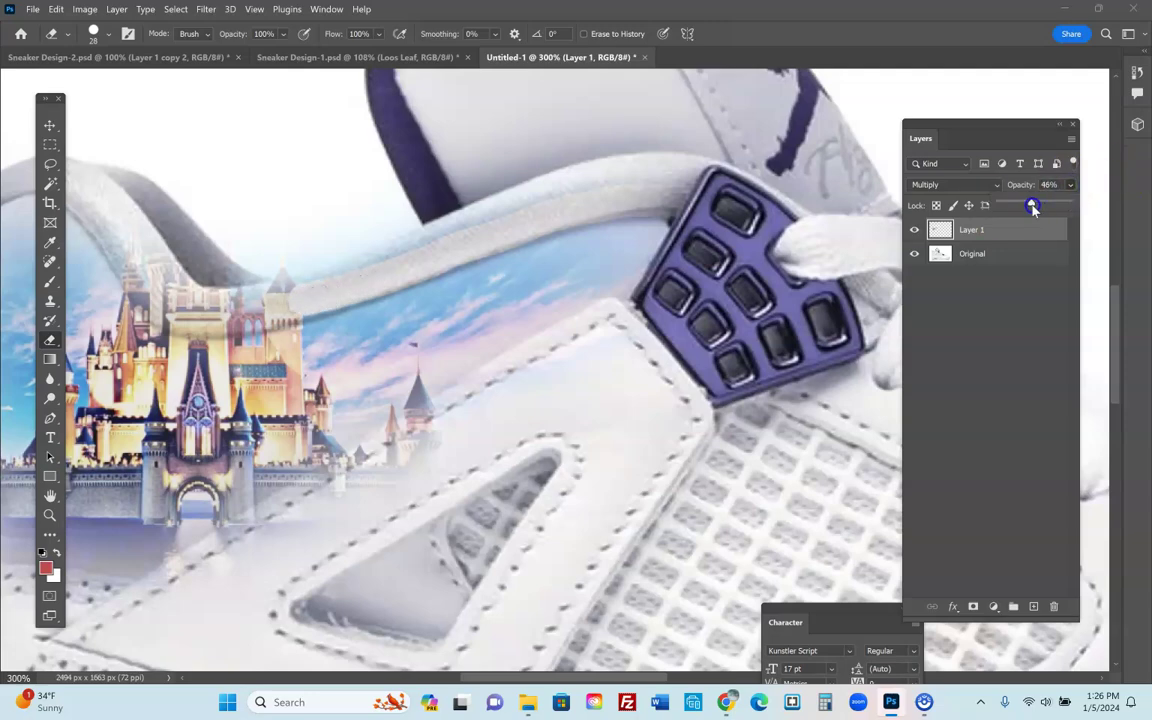
pyautogui.click(405, 290)
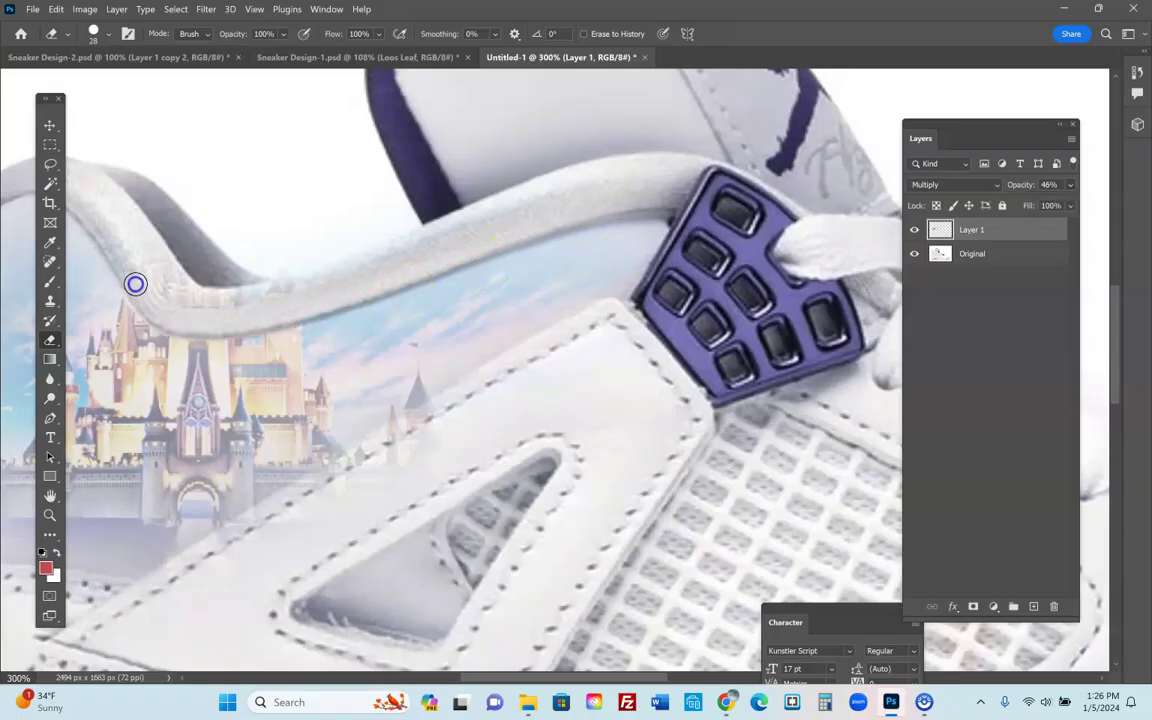
pyautogui.moveTo(110, 205)
pyautogui.mouseDown()
pyautogui.moveTo(185, 298)
pyautogui.moveTo(417, 231)
pyautogui.moveTo(319, 229)
pyautogui.mouseUp()
pyautogui.moveTo(499, 232); pyautogui.dragTo(594, 167)
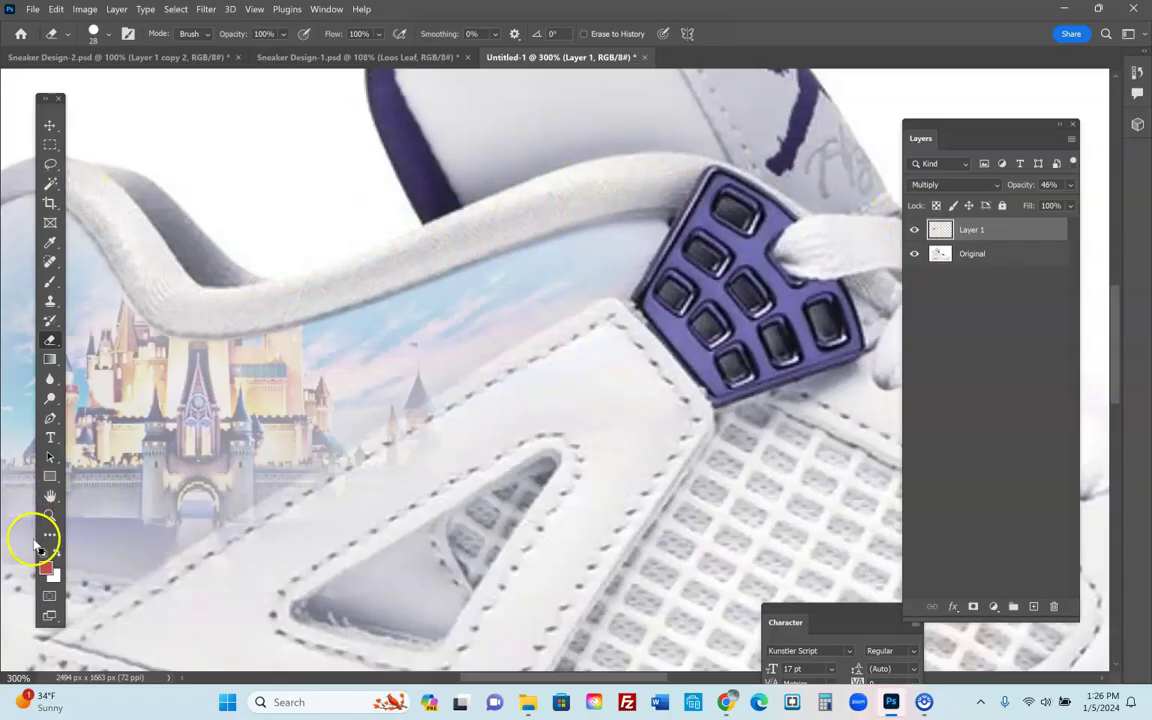
# Zoom back out to 100%, restore full castle opacity, and pan to show the whole shoe
pyautogui.click(50, 515)
pyautogui.hotkey('ctrl', '-')
pyautogui.hotkey('ctrl', '-')
pyautogui.click(1071, 185)
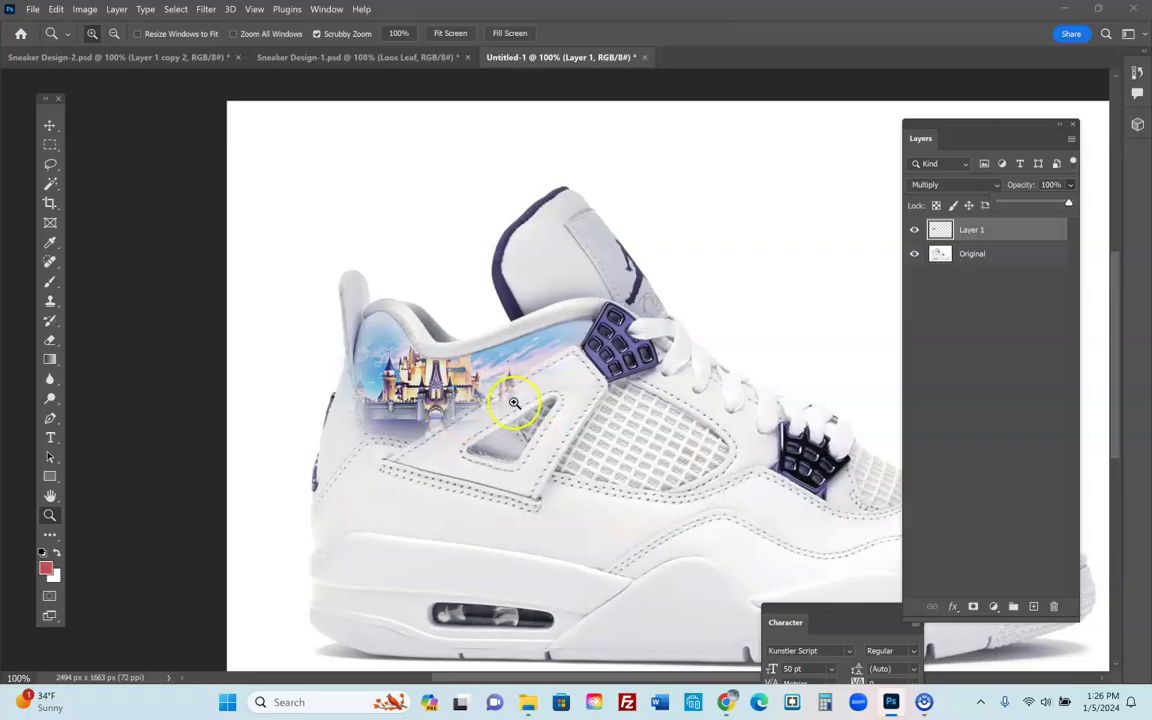
pyautogui.click(50, 340)
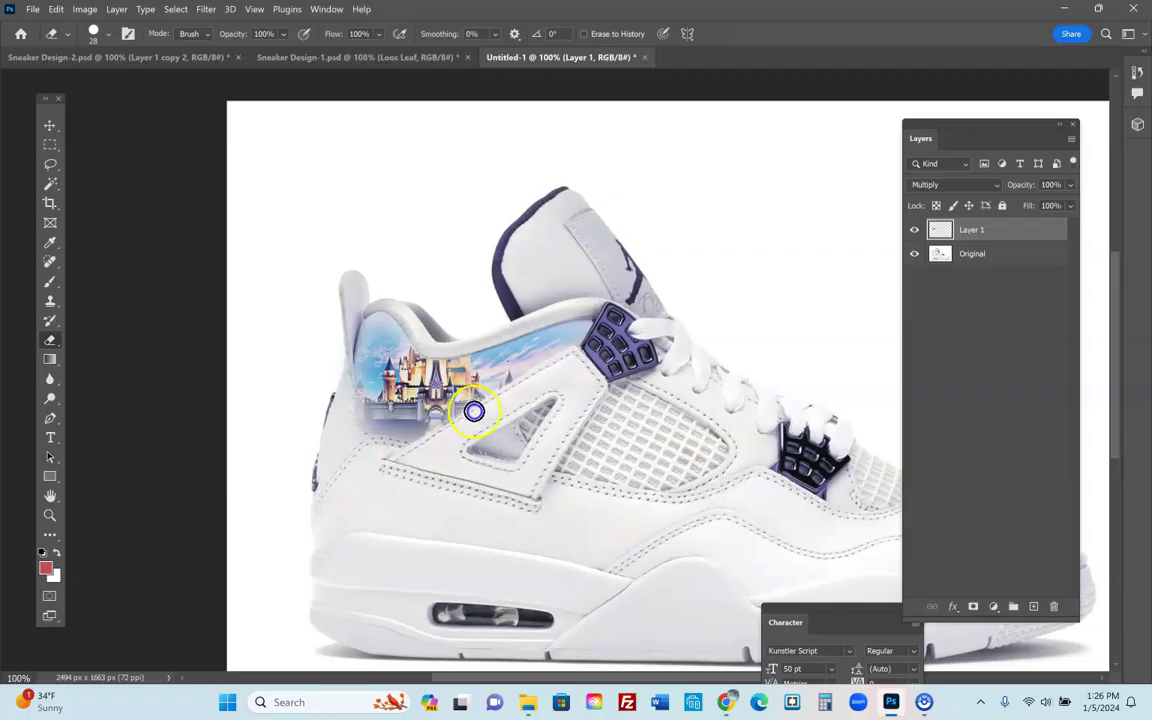
pyautogui.click(632, 420)
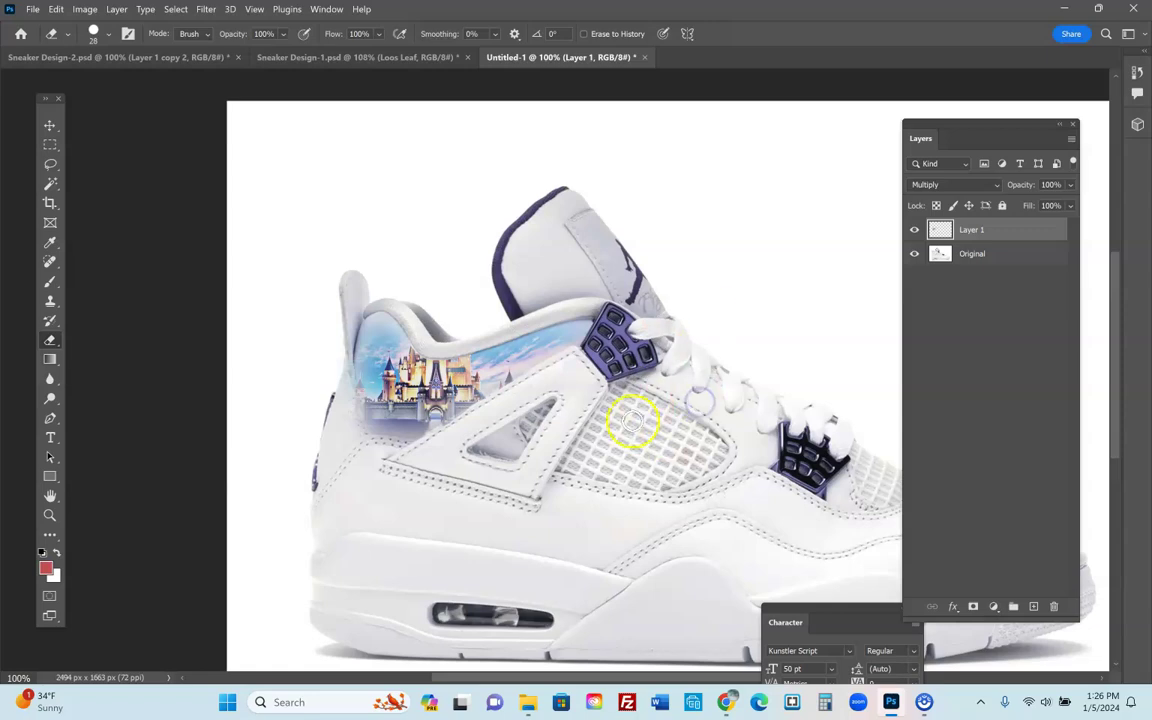
pyautogui.press('z')
pyautogui.click(48, 497)
pyautogui.moveTo(591, 545); pyautogui.dragTo(677, 444)
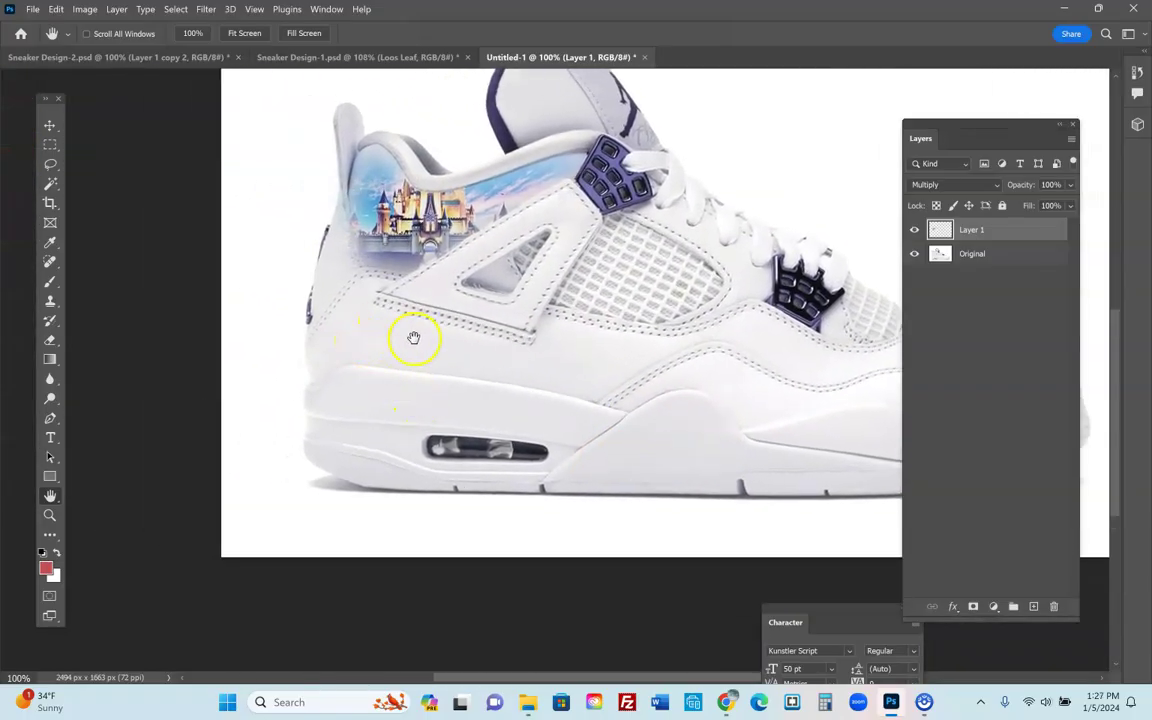
# Copy the Mickey Mouse image from the Chrome image results and return to Photoshop
pyautogui.click(727, 704)
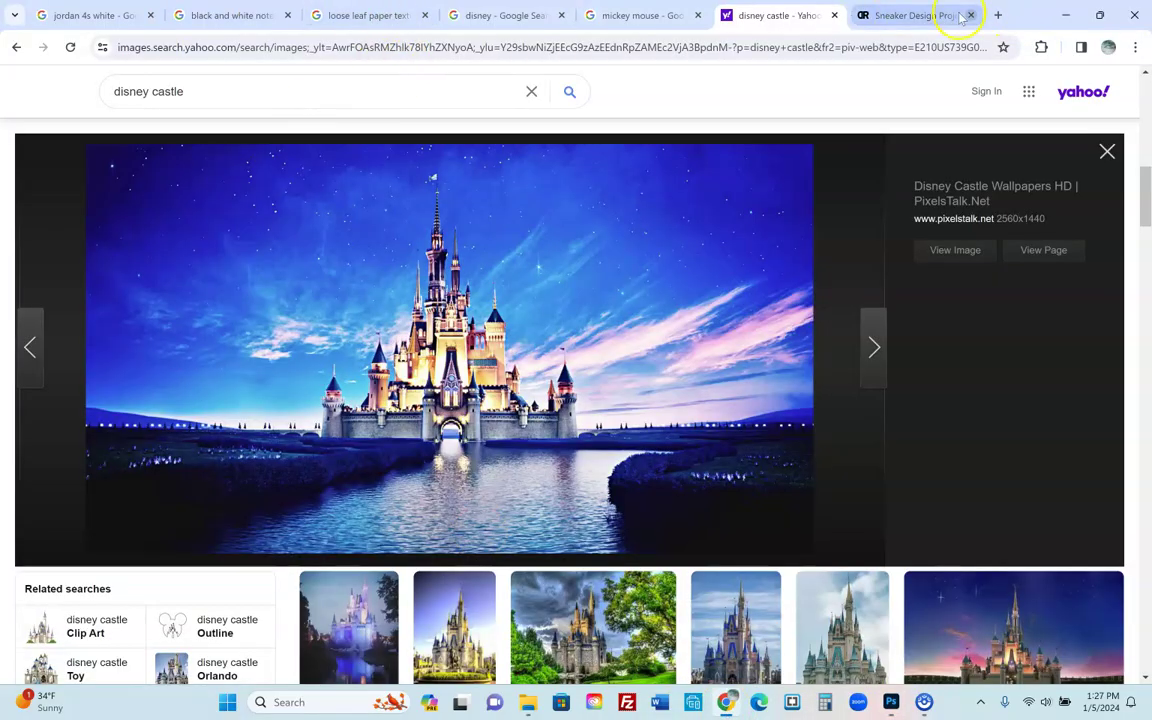
pyautogui.click(799, 20)
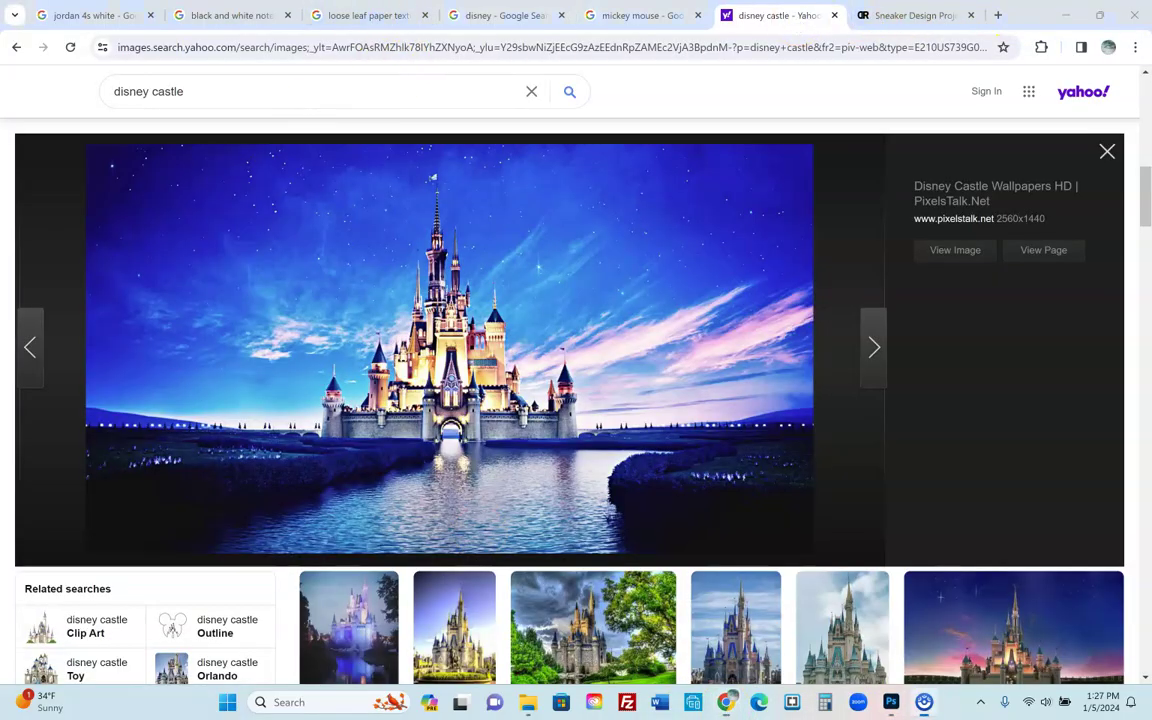
pyautogui.click(616, 22)
pyautogui.rightClick(914, 316)
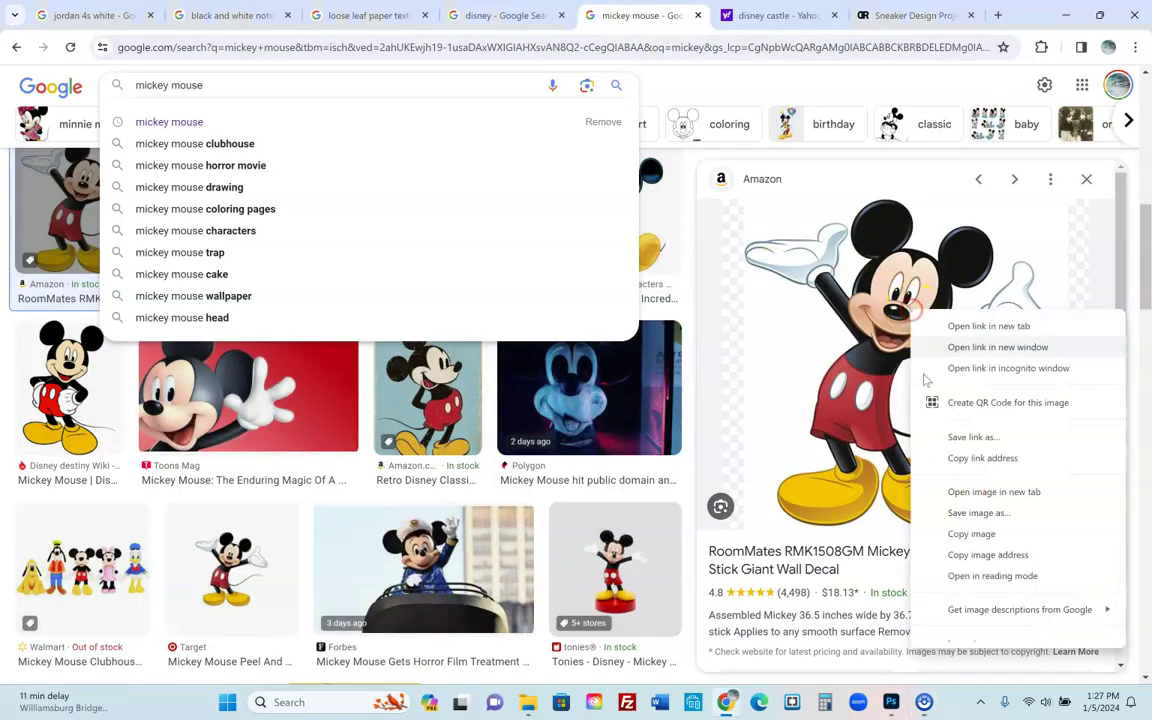
pyautogui.click(985, 513)
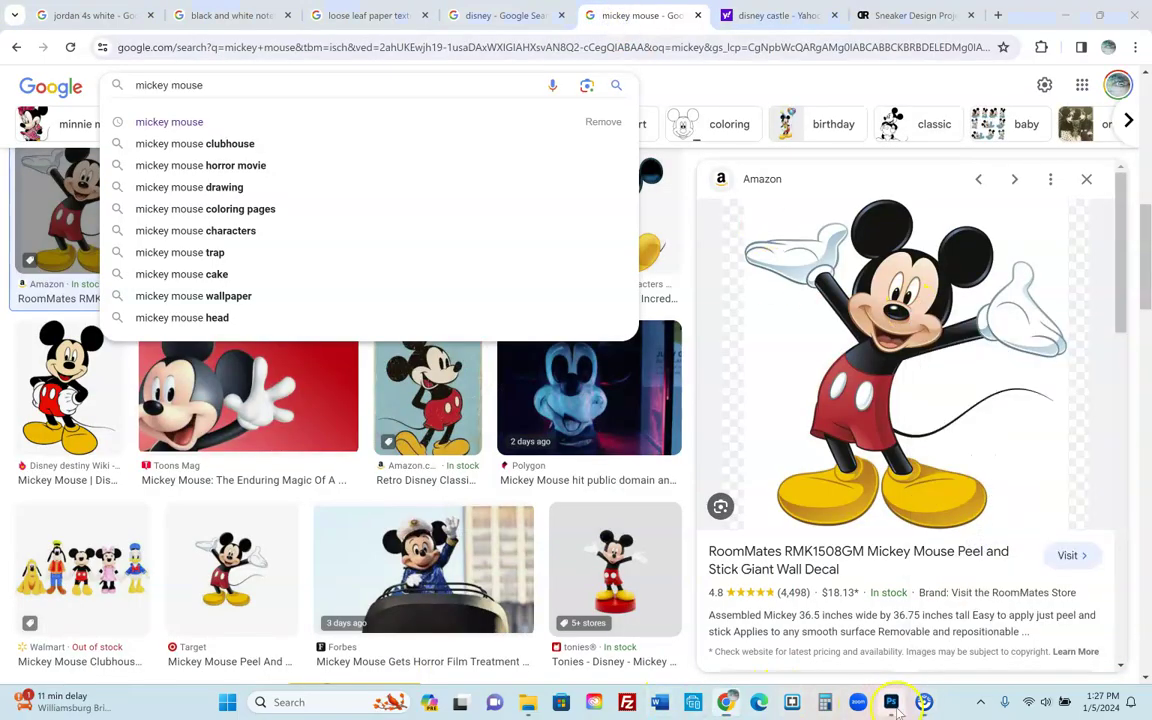
pyautogui.click(893, 703)
pyautogui.click(56, 9)
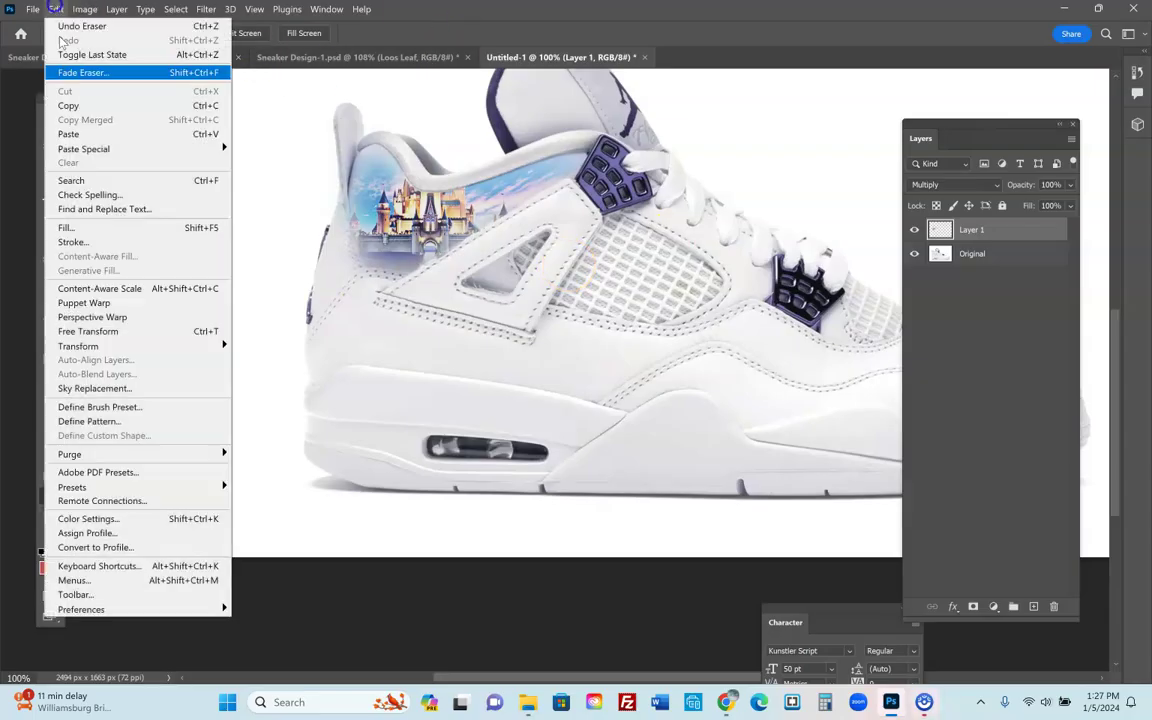
# Paste Mickey as a new layer and delete his white background with the Magic Wand
pyautogui.click(70, 134)
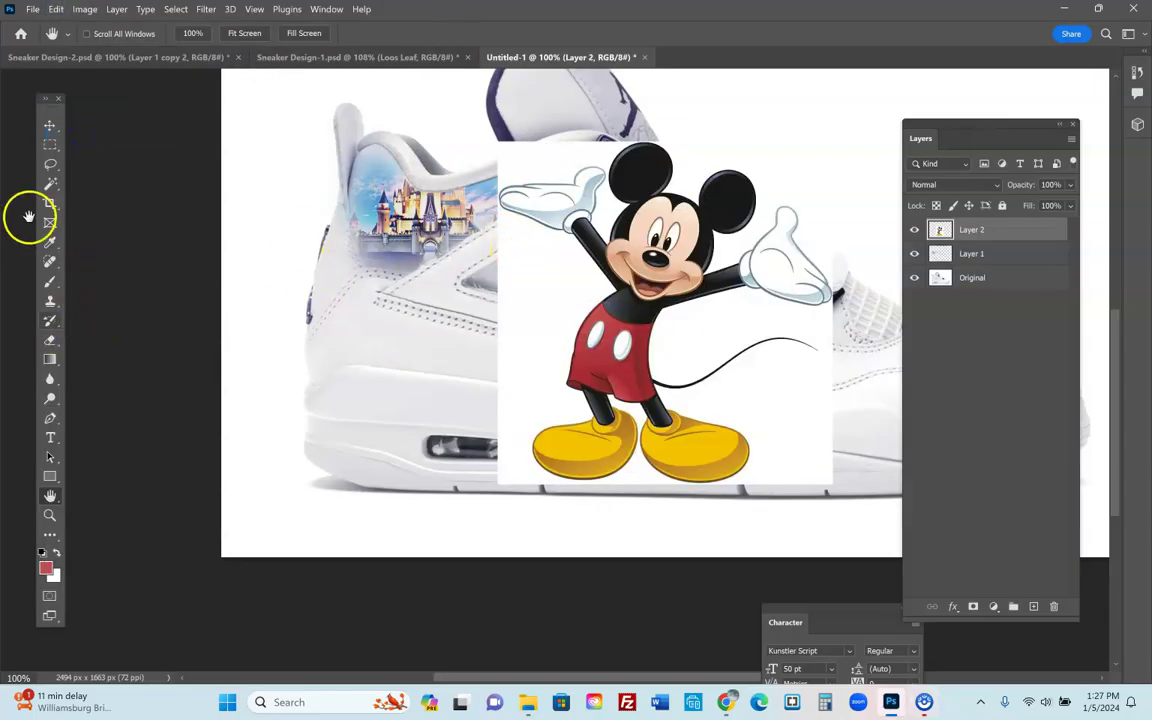
pyautogui.click(50, 183)
pyautogui.click(145, 211)
pyautogui.click(552, 278)
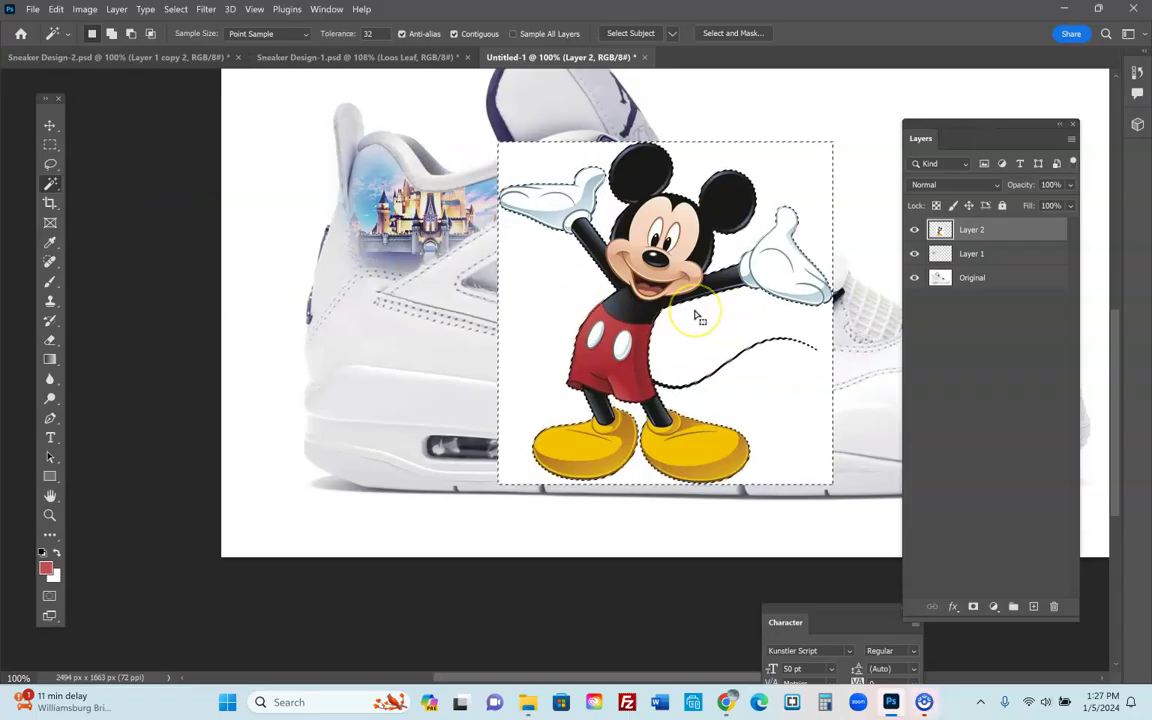
pyautogui.press('Delete')
pyautogui.hotkey('ctrl', 'd')
# Scale Mickey to 34.2% and move him onto the shoe's midsole
pyautogui.hotkey('ctrl', 't')
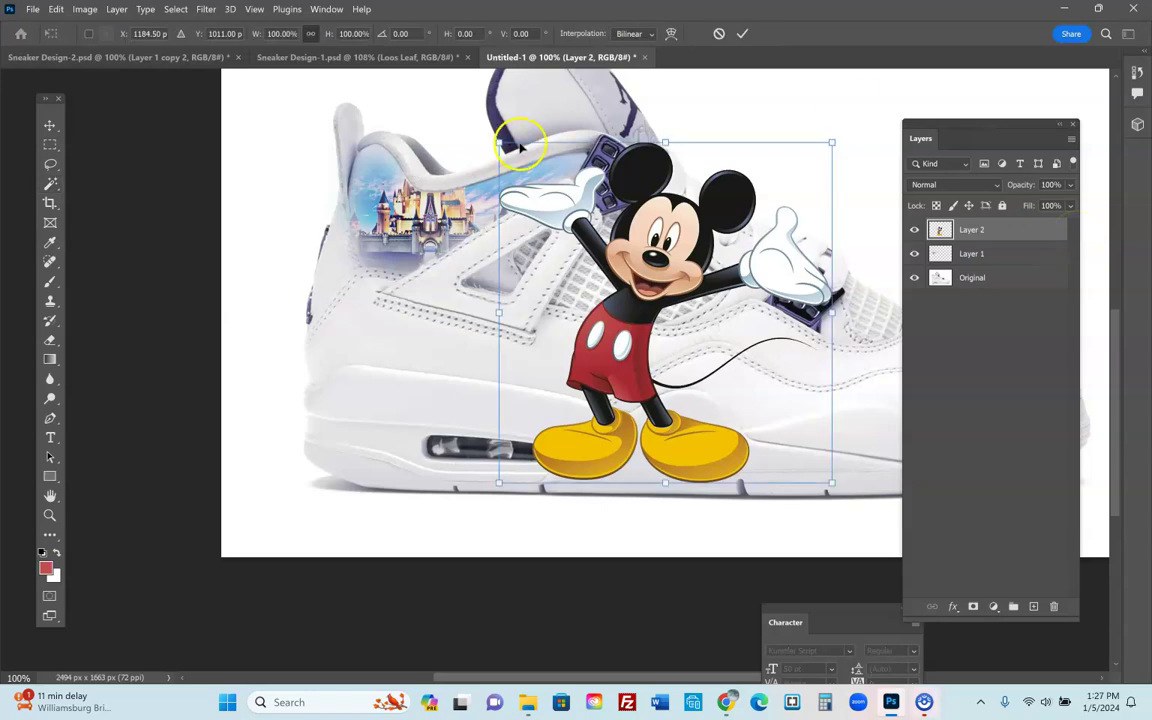
pyautogui.moveTo(501, 143); pyautogui.dragTo(717, 366)
pyautogui.moveTo(793, 407); pyautogui.dragTo(667, 452)
pyautogui.click(49, 125)
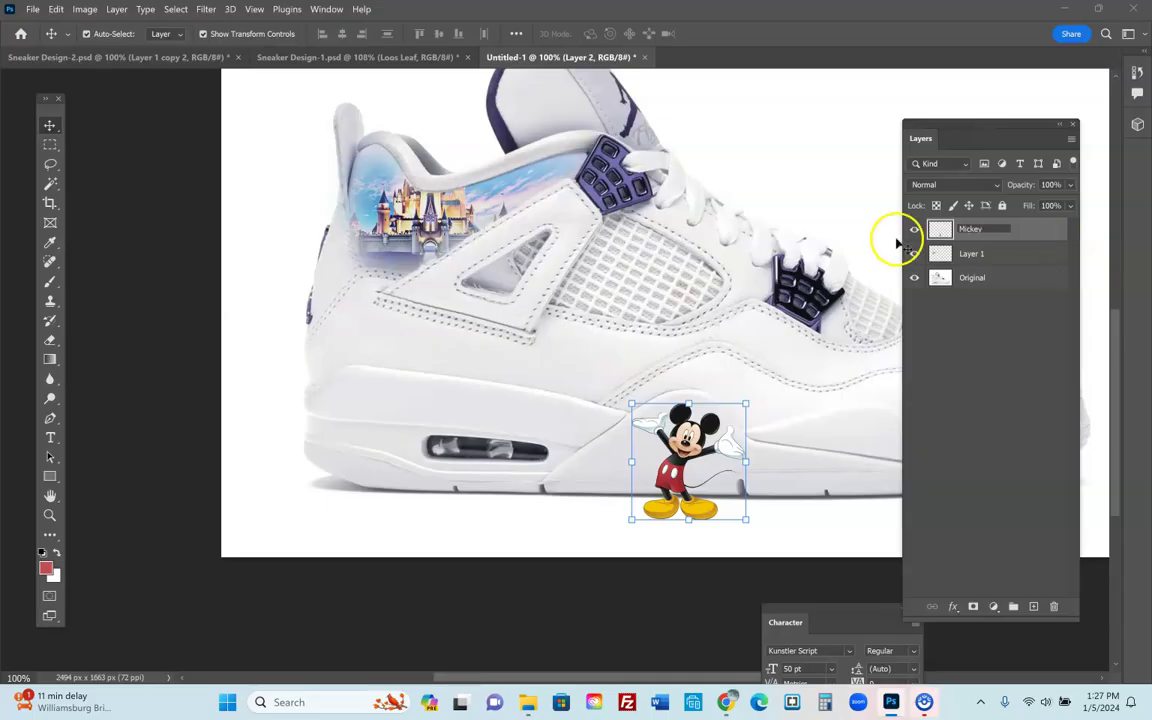
# Name the layers Mickey and Castle, briefly toggling their visibility
pyautogui.click(977, 257)
pyautogui.click(977, 254)
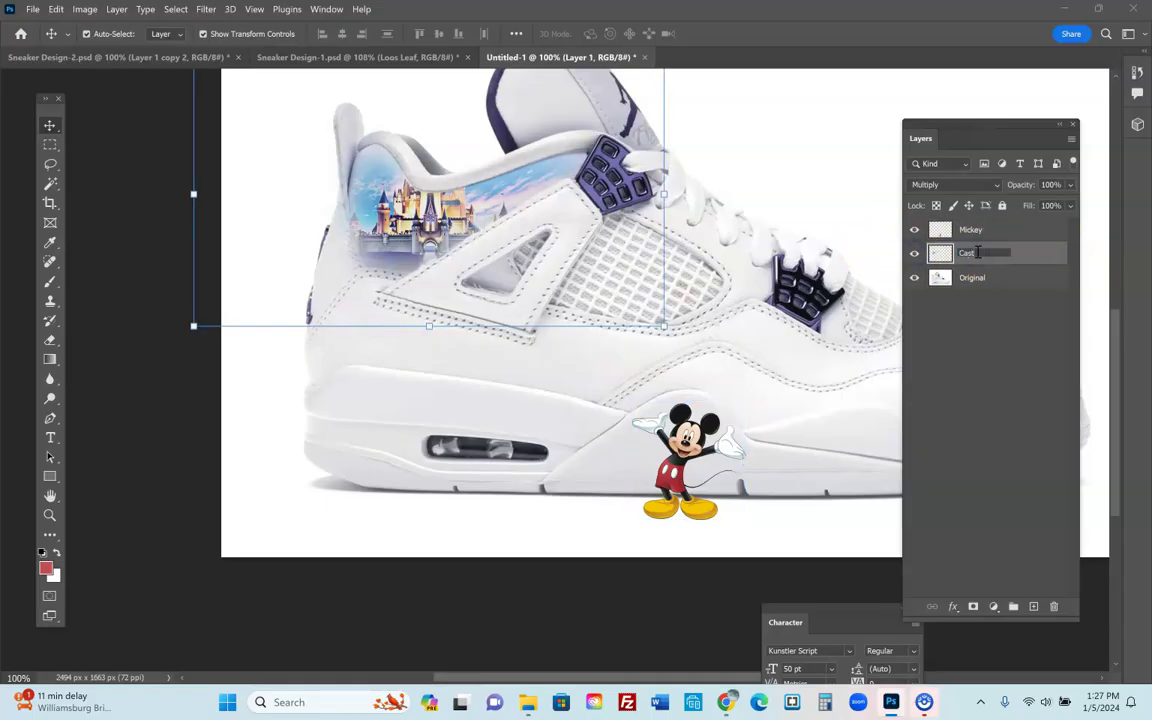
pyautogui.click(1008, 378)
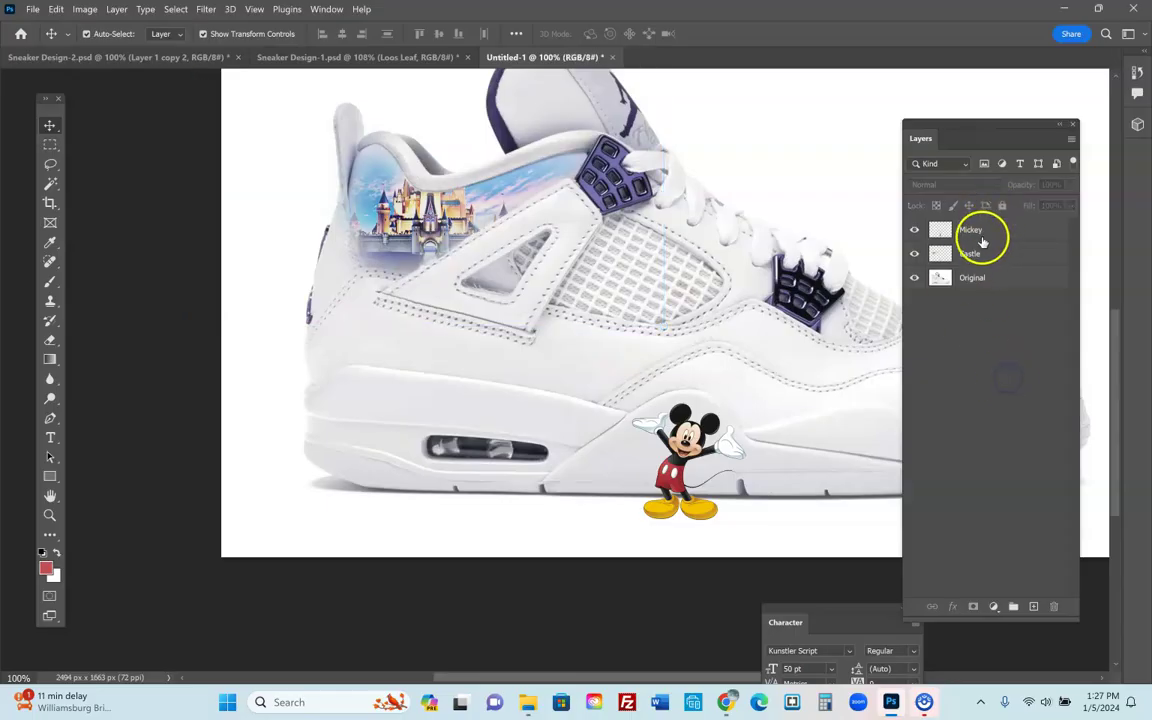
pyautogui.moveTo(914, 254); pyautogui.dragTo(908, 234)
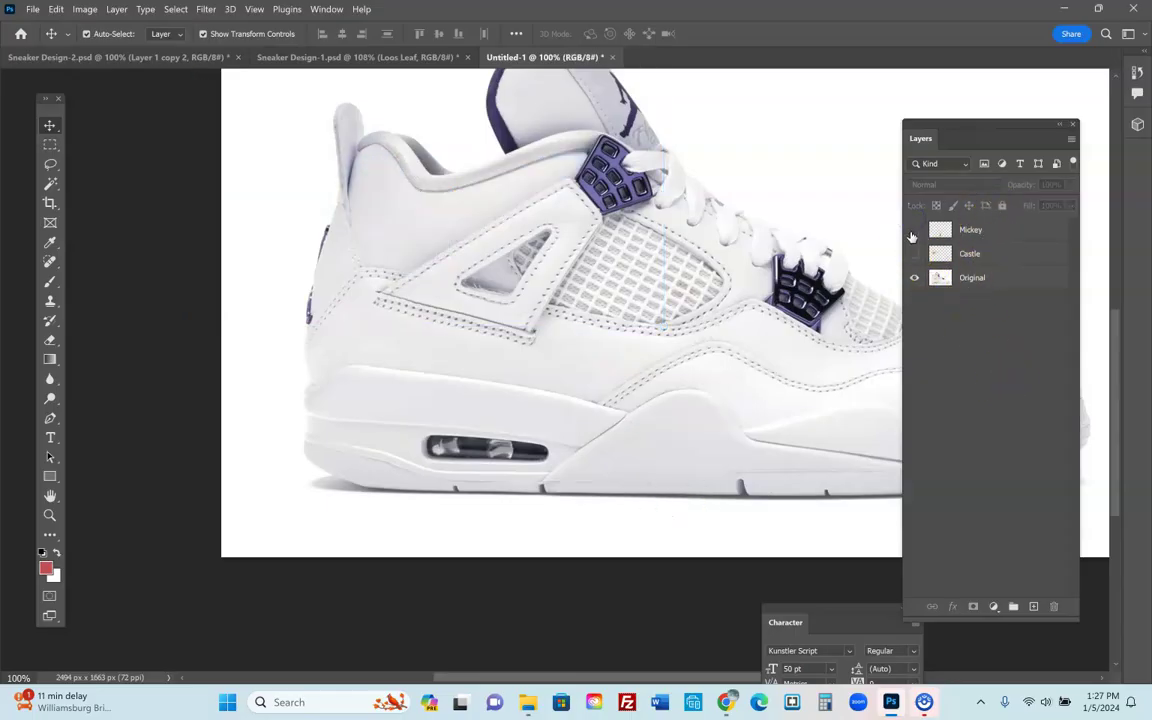
pyautogui.click(914, 254)
# Lower the Mickey layer's opacity to 15%
pyautogui.click(985, 230)
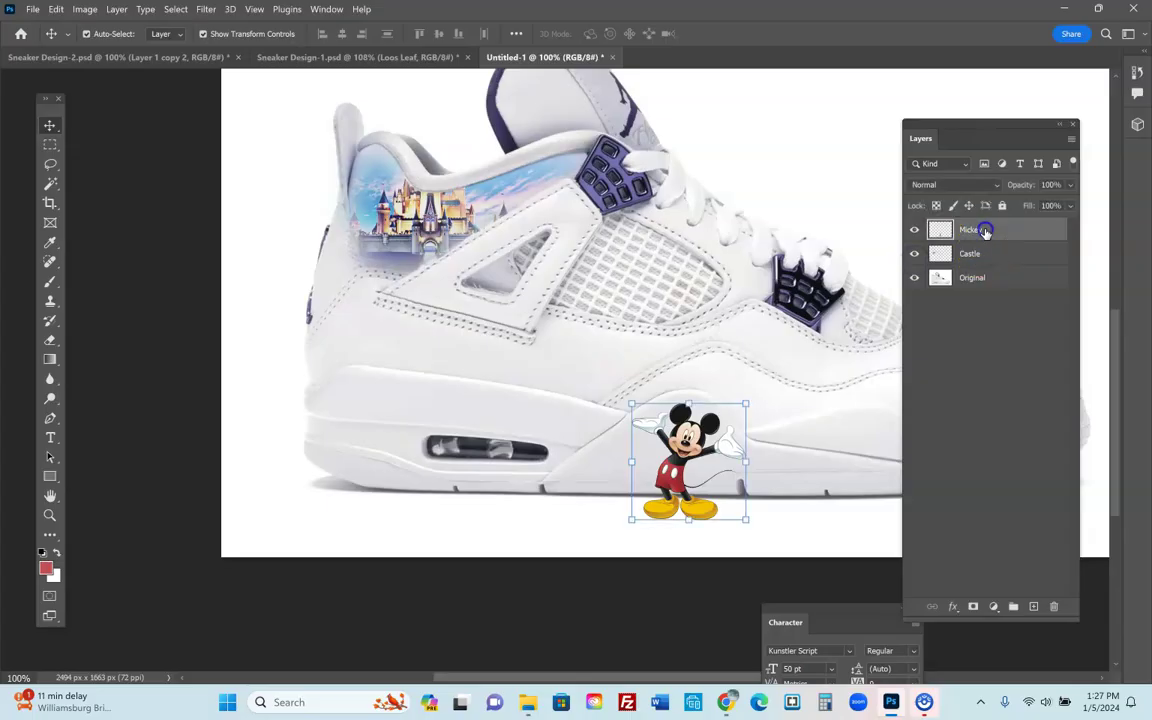
pyautogui.click(1071, 185)
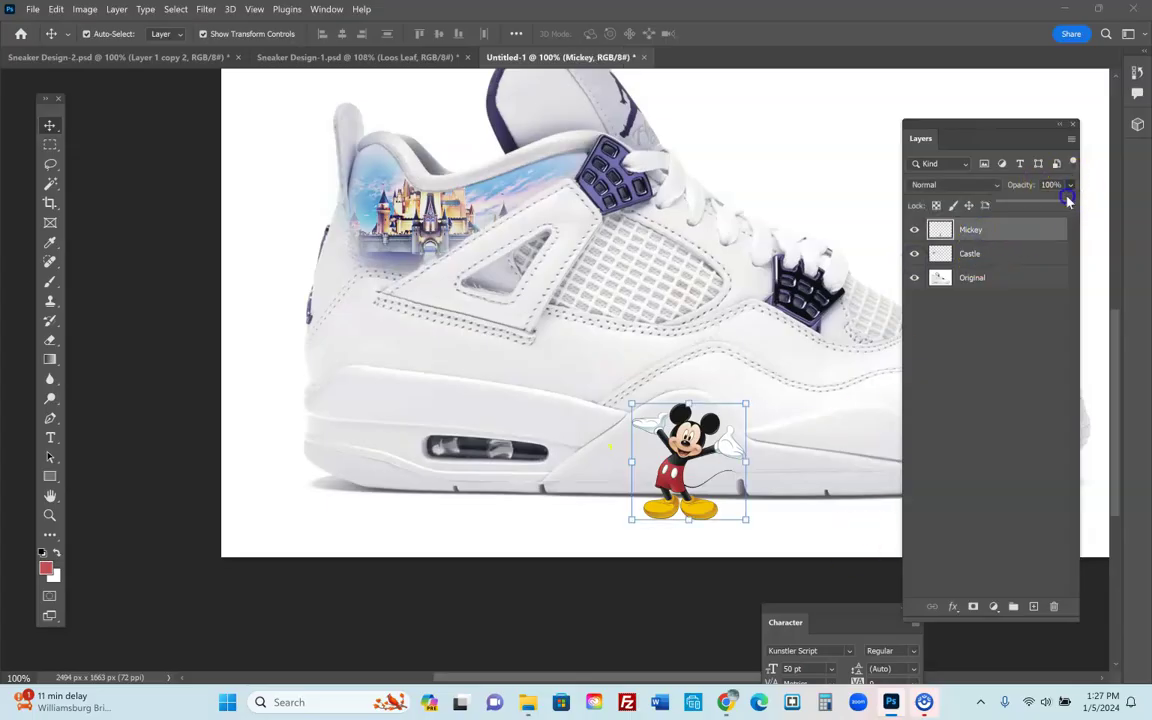
pyautogui.moveTo(1032, 206); pyautogui.dragTo(1010, 208)
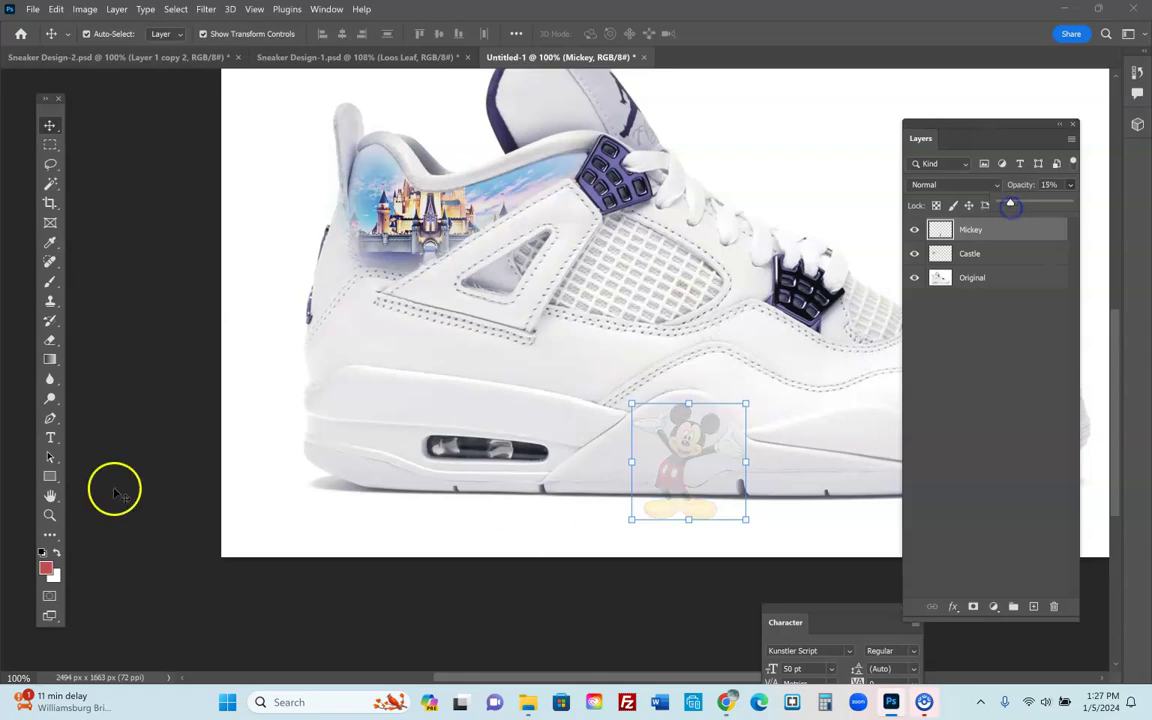
# Zoom and pan to inspect Mickey's shorts, legs and feet on the midsole
pyautogui.click(49, 515)
pyautogui.moveTo(660, 454); pyautogui.dragTo(733, 489)
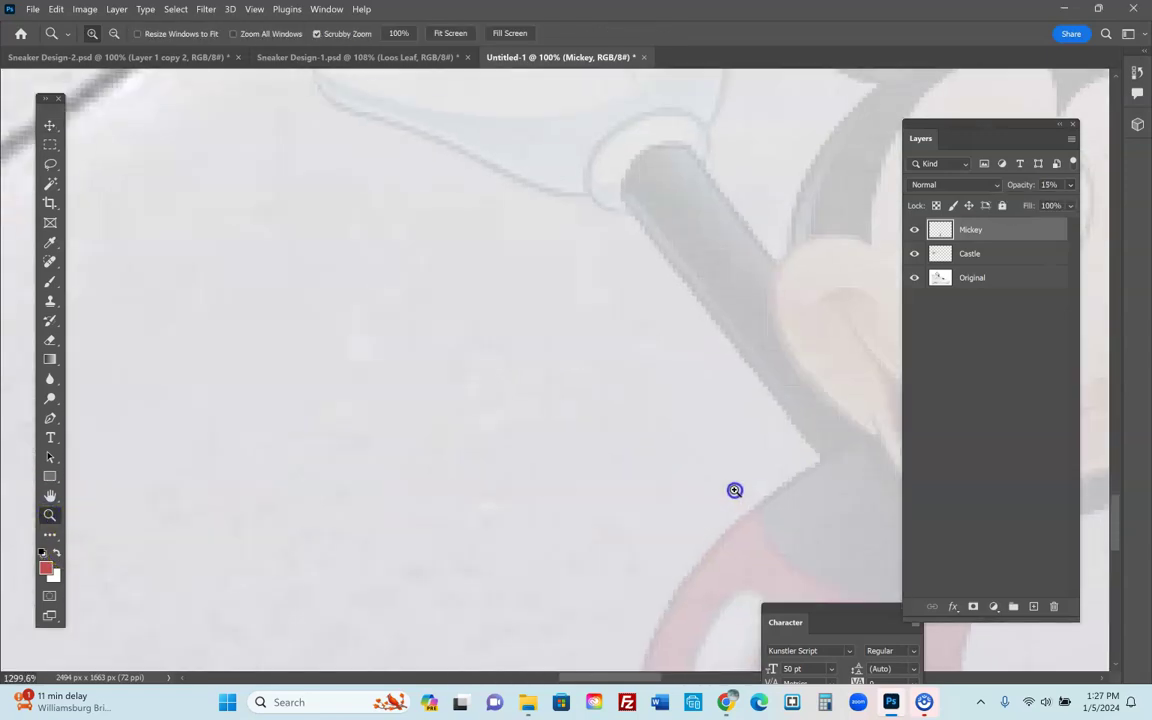
pyautogui.click(49, 495)
pyautogui.moveTo(510, 430); pyautogui.dragTo(221, 9)
pyautogui.moveTo(435, 332); pyautogui.dragTo(463, 303)
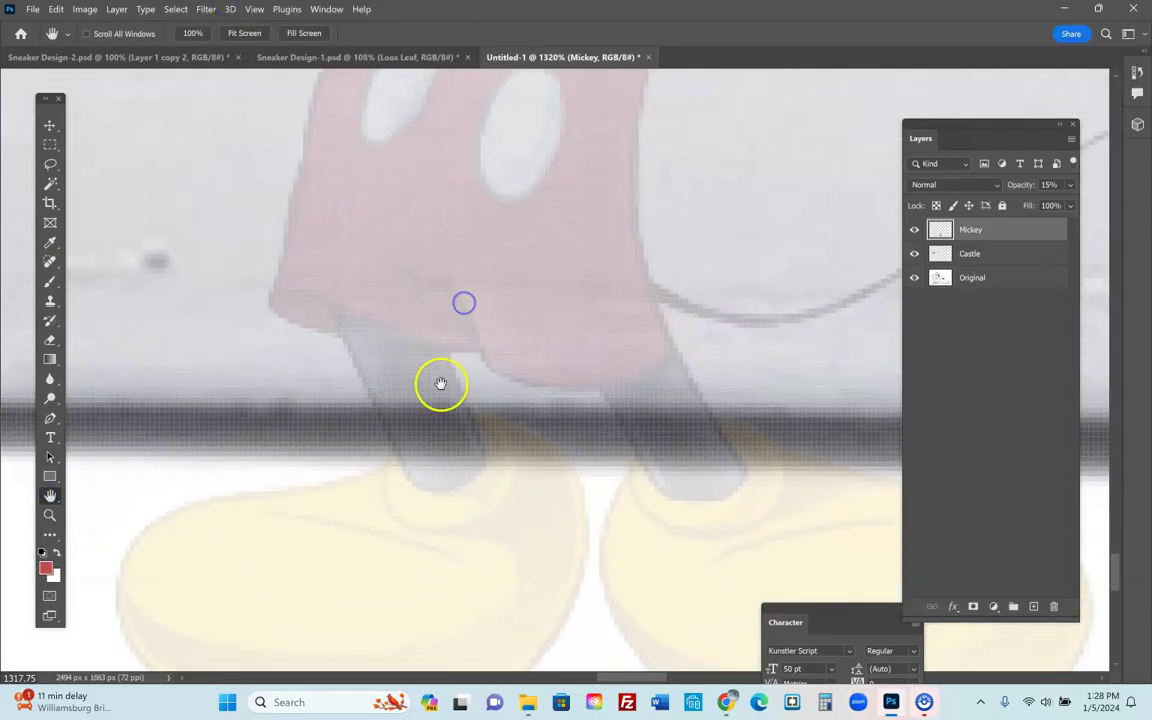
pyautogui.click(49, 516)
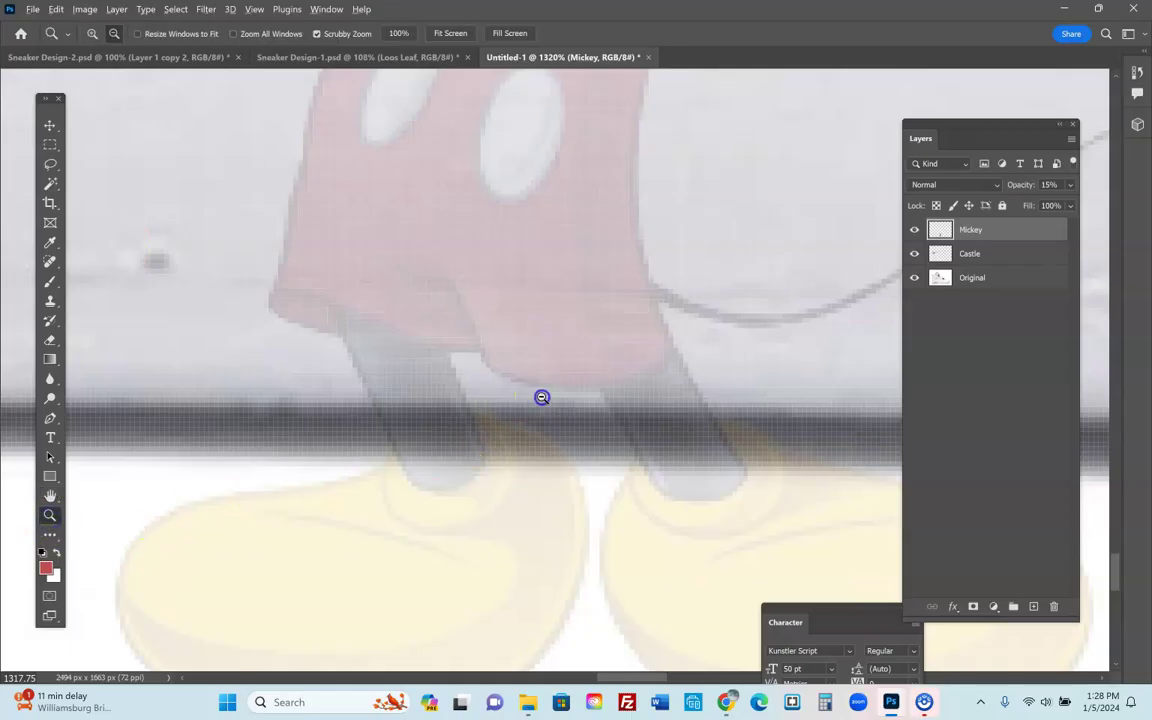
pyautogui.keyDown('alt'); pyautogui.click(543, 397); pyautogui.keyUp('alt')
pyautogui.keyDown('alt'); pyautogui.click(545, 398); pyautogui.keyUp('alt')
pyautogui.keyDown('alt'); pyautogui.click(545, 398); pyautogui.keyUp('alt')
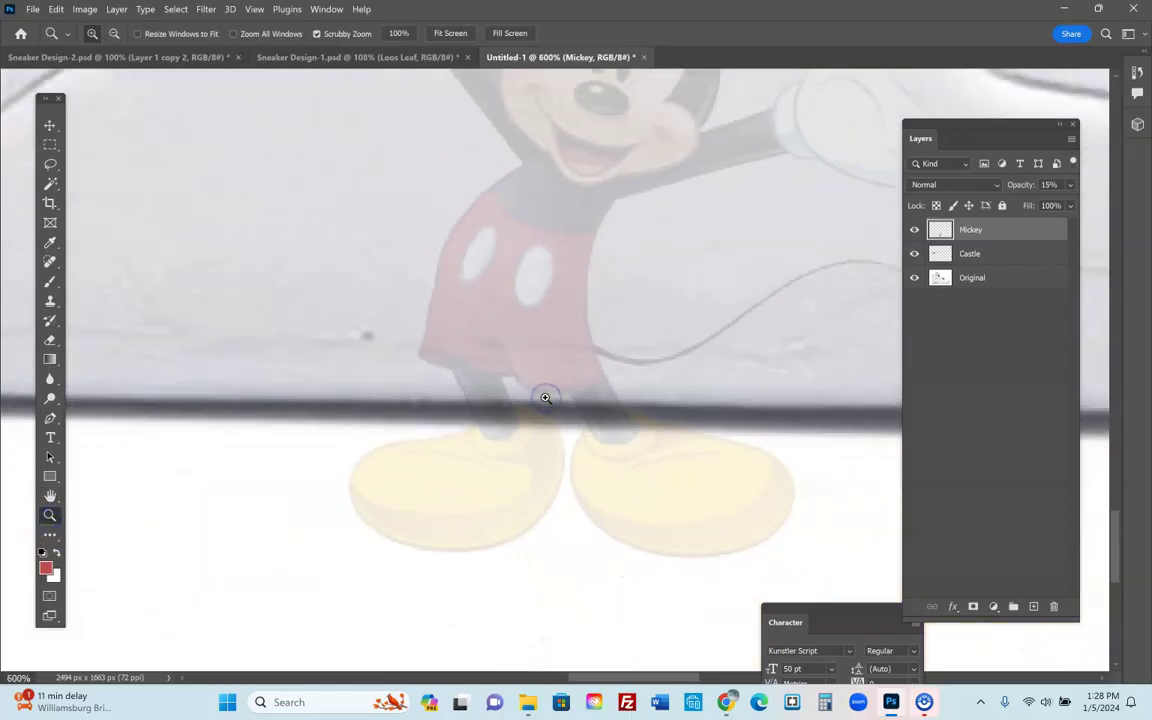
pyautogui.keyDown('alt'); pyautogui.click(550, 377); pyautogui.keyUp('alt')
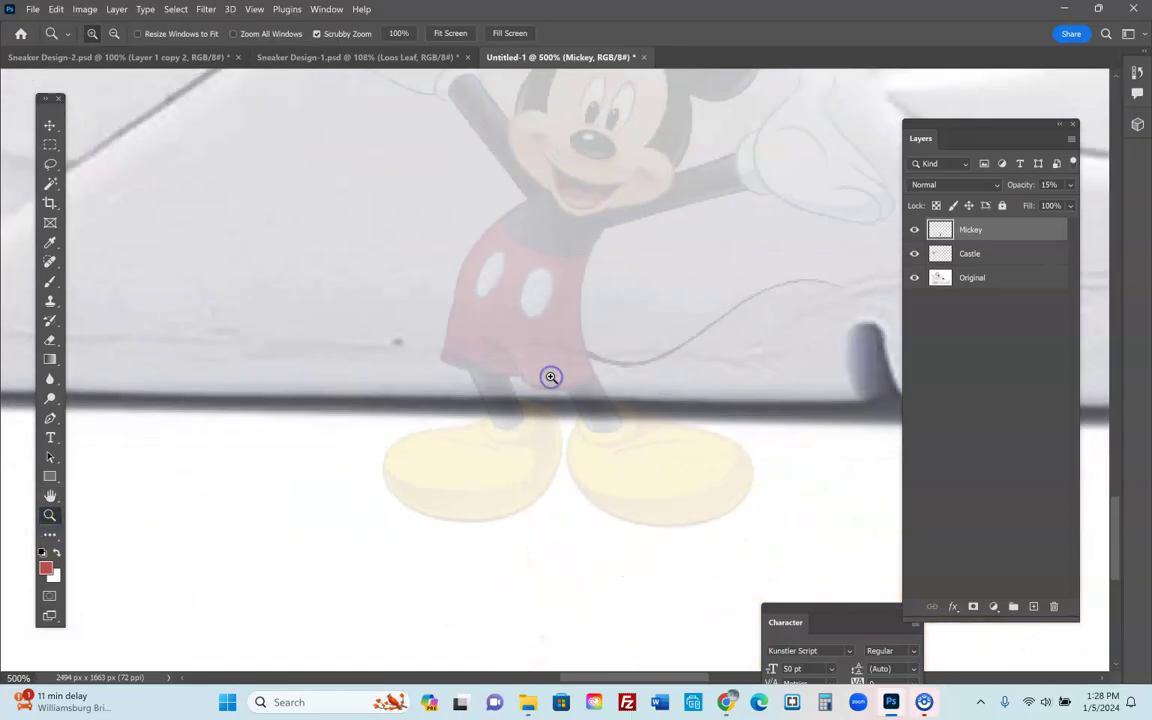
# Outline Mickey's legs and shoes with the Polygonal Lasso and delete them
pyautogui.rightClick(55, 170)
pyautogui.click(87, 178)
pyautogui.click(328, 342)
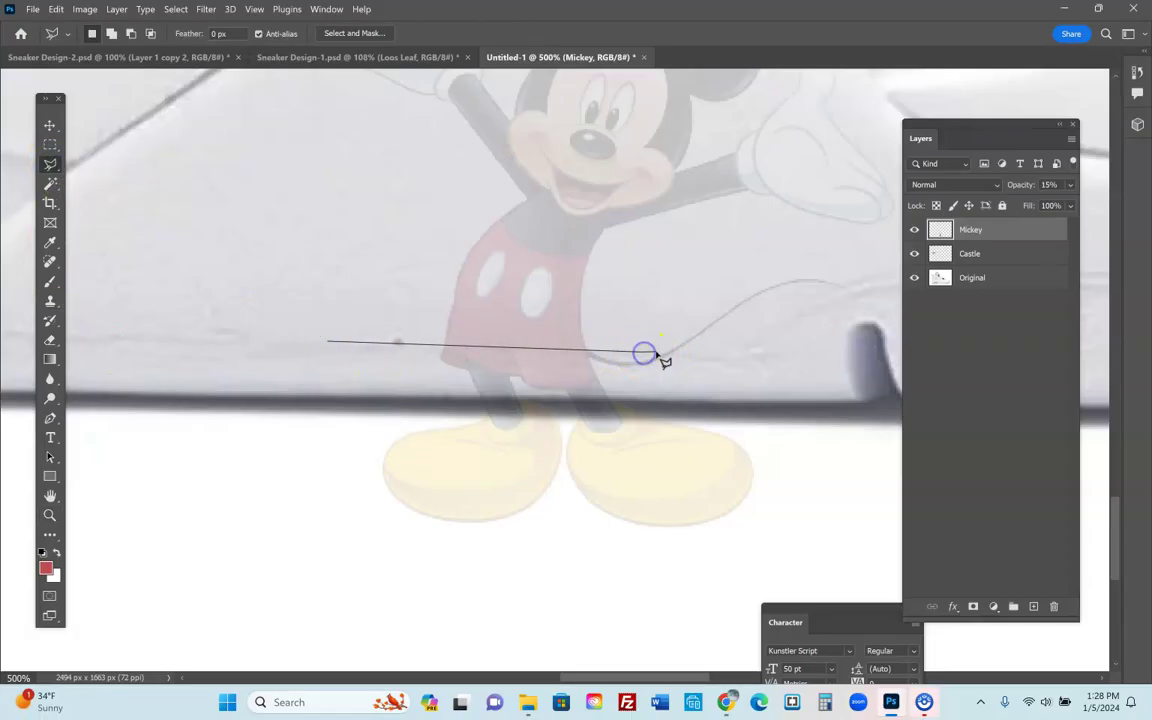
pyautogui.click(748, 272)
pyautogui.click(850, 247)
pyautogui.click(885, 278)
pyautogui.click(846, 404)
pyautogui.click(800, 547)
pyautogui.click(478, 644)
pyautogui.click(329, 343)
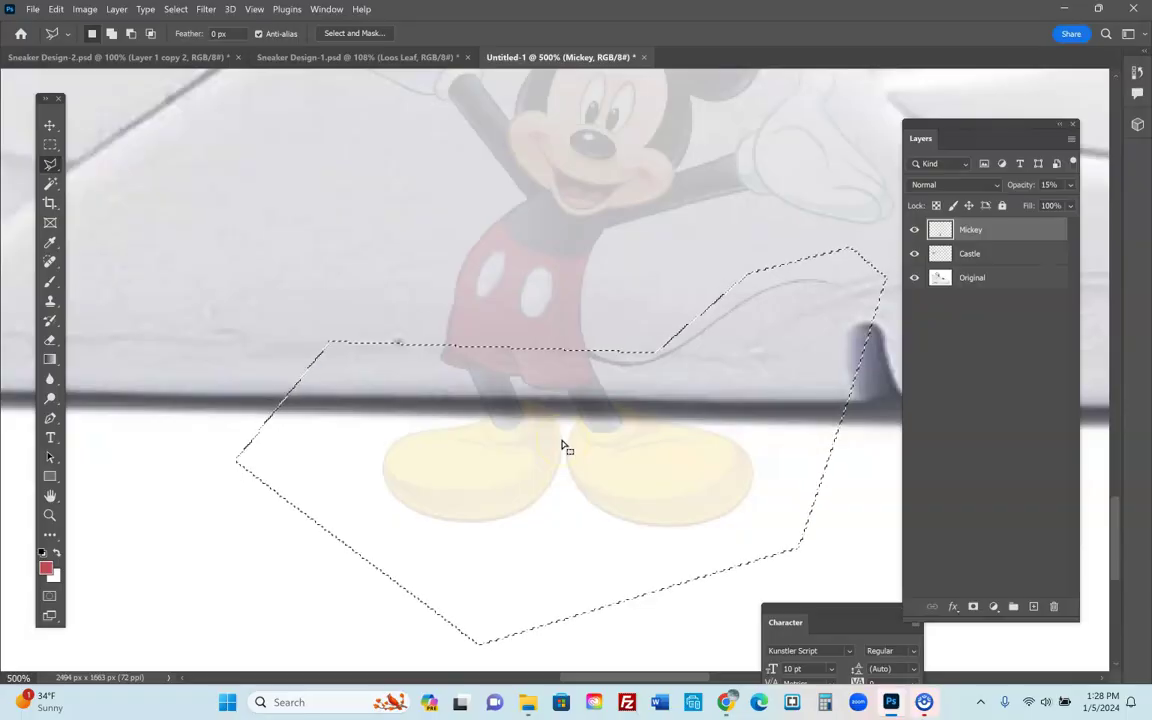
pyautogui.press('Delete')
pyautogui.hotkey('ctrl', 'd')
# Fit the sneaker on screen and set Mickey's opacity back to 100%
pyautogui.hotkey('ctrl', '0')
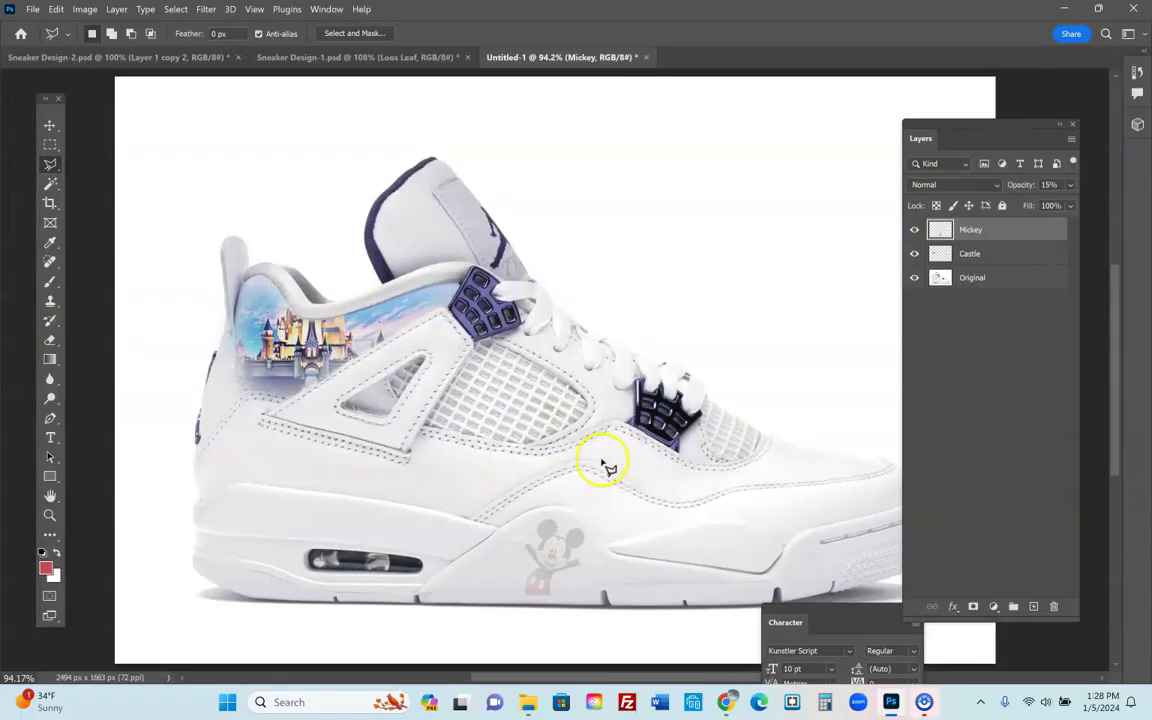
pyautogui.click(1070, 184)
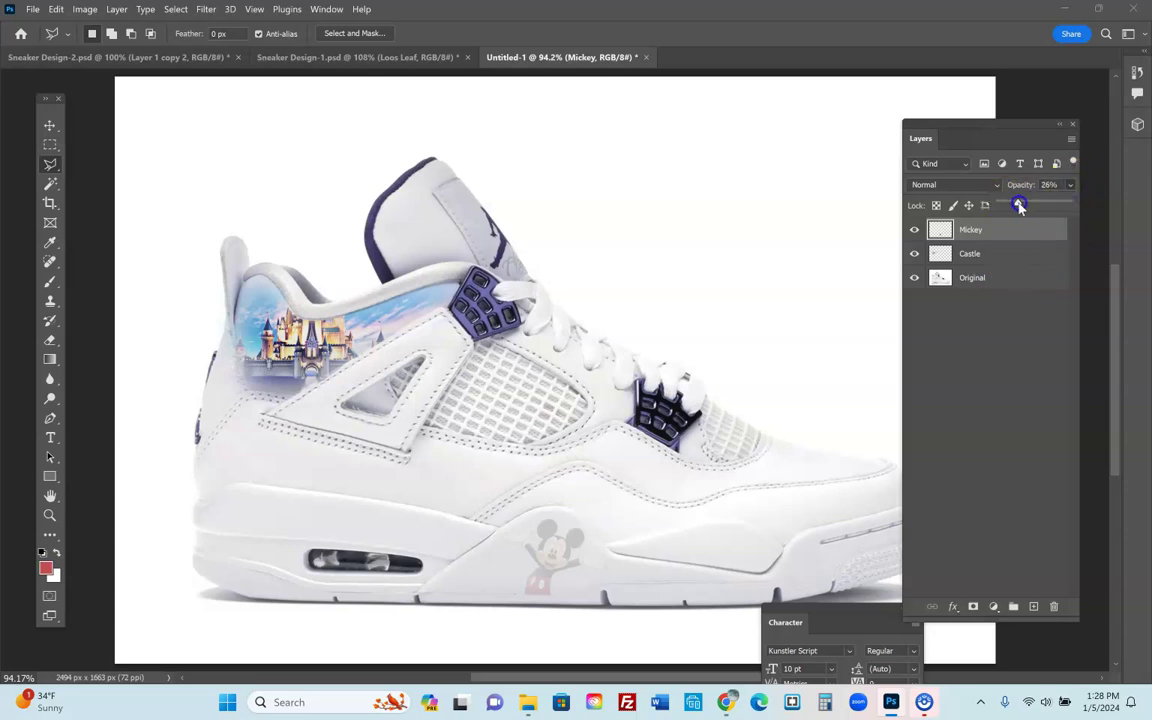
pyautogui.moveTo(1019, 205); pyautogui.dragTo(1068, 204)
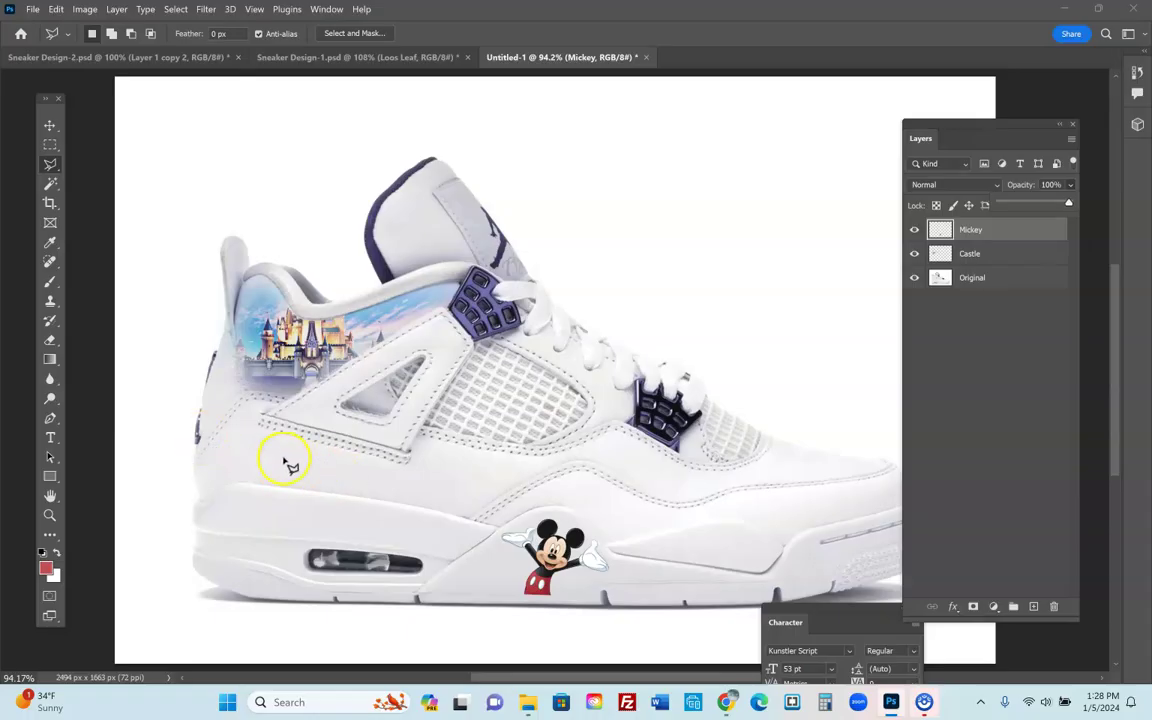
# Copy the Disney logo image from the browser's disney image results
pyautogui.click(727, 700)
pyautogui.click(500, 15)
pyautogui.rightClick(857, 318)
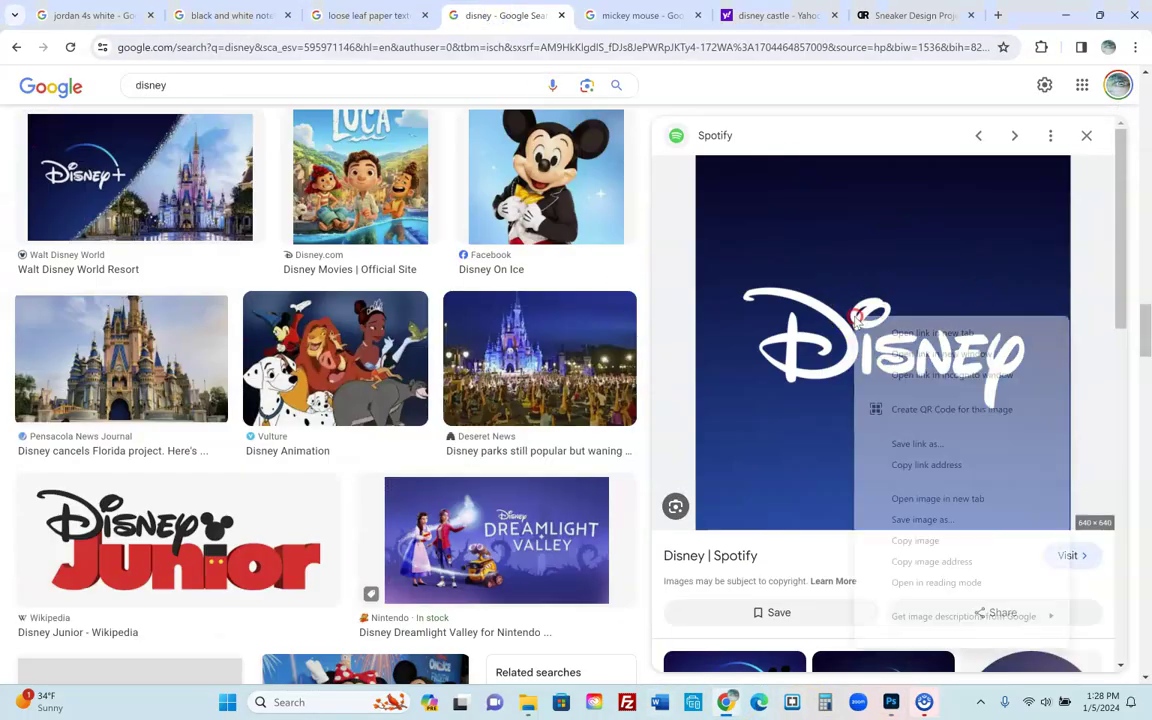
pyautogui.click(928, 539)
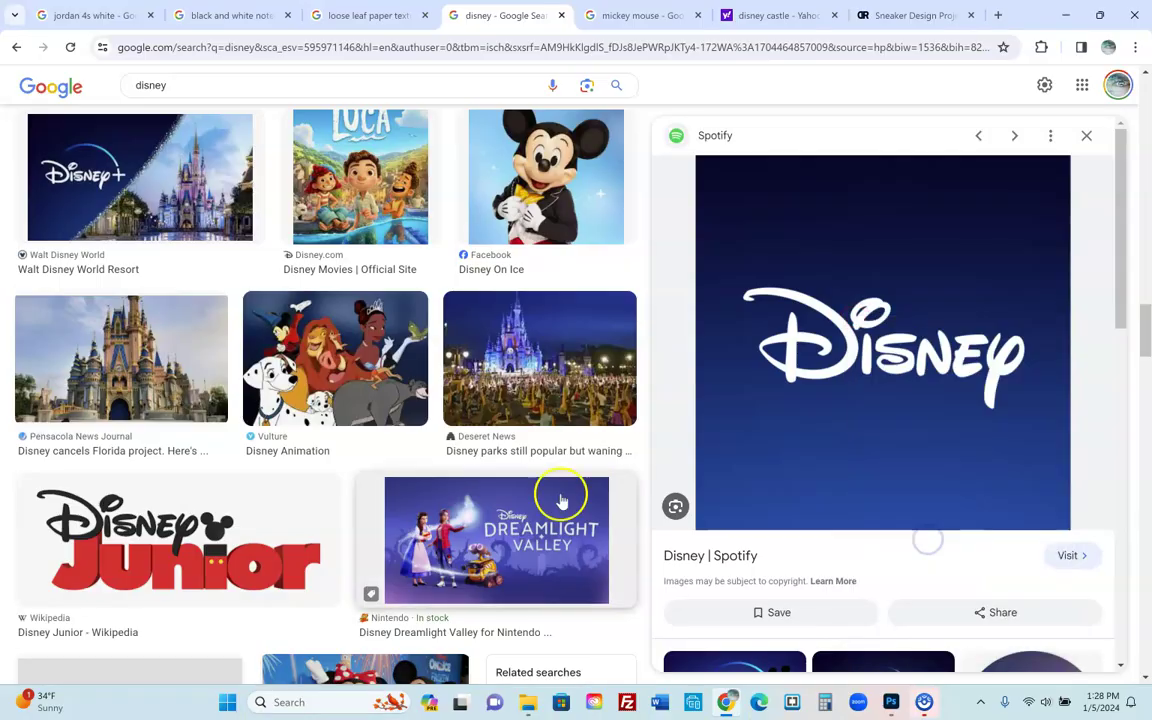
pyautogui.click(891, 702)
pyautogui.click(57, 9)
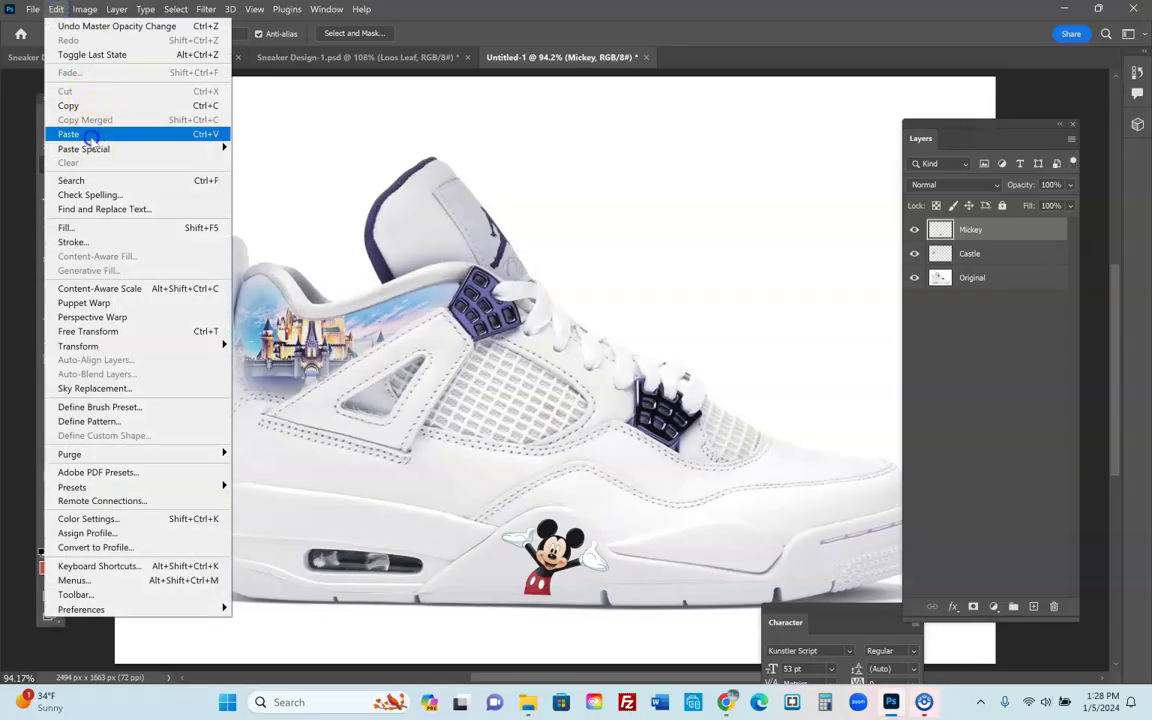
# Paste the Disney logo as a new layer, zoom in, and pick the Magic Wand
pyautogui.click(100, 134)
pyautogui.click(49, 515)
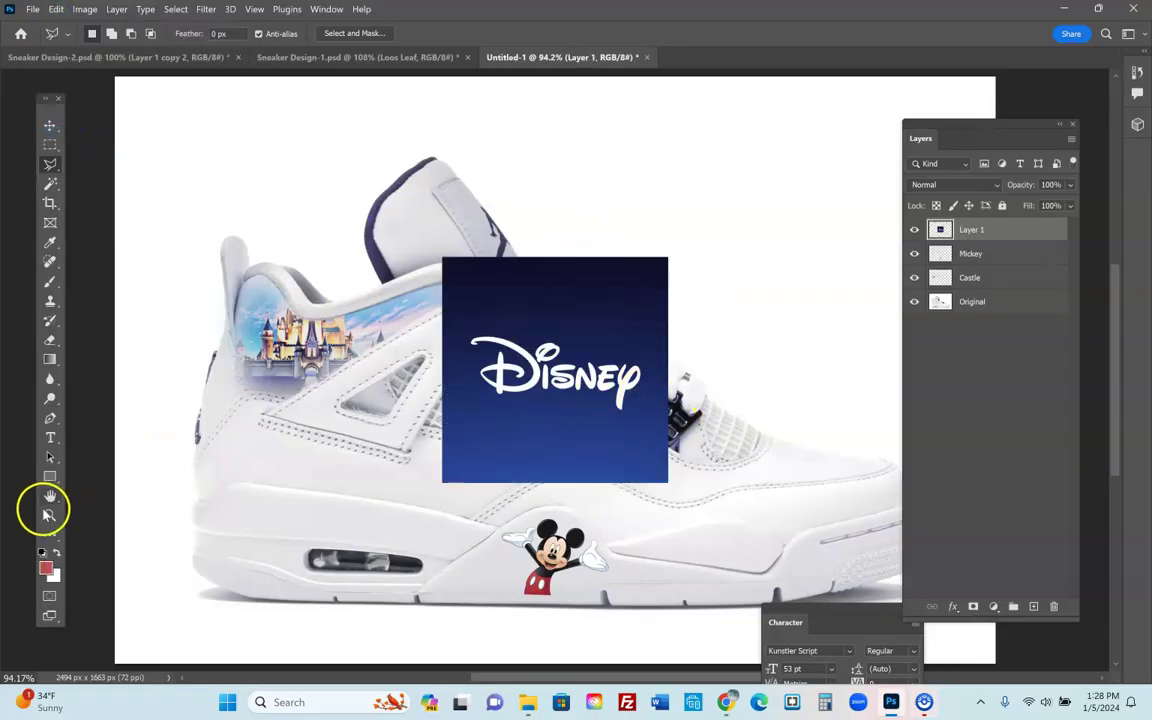
pyautogui.moveTo(510, 355); pyautogui.dragTo(586, 386)
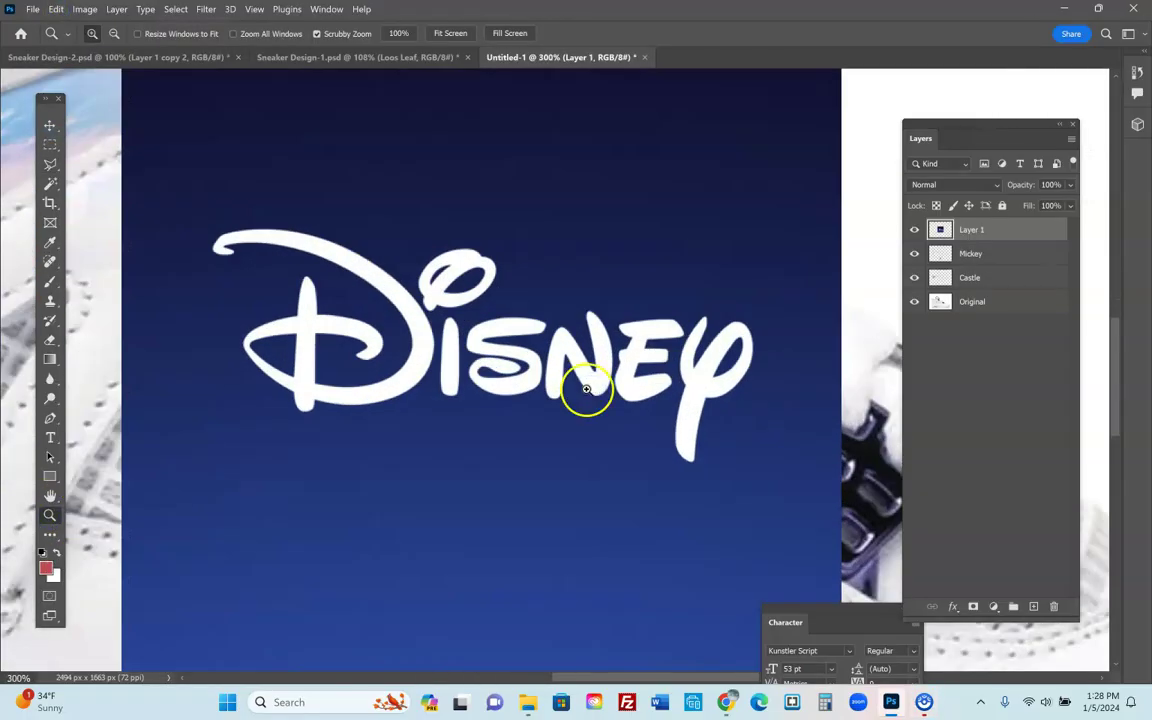
pyautogui.click(52, 184)
pyautogui.rightClick(56, 185)
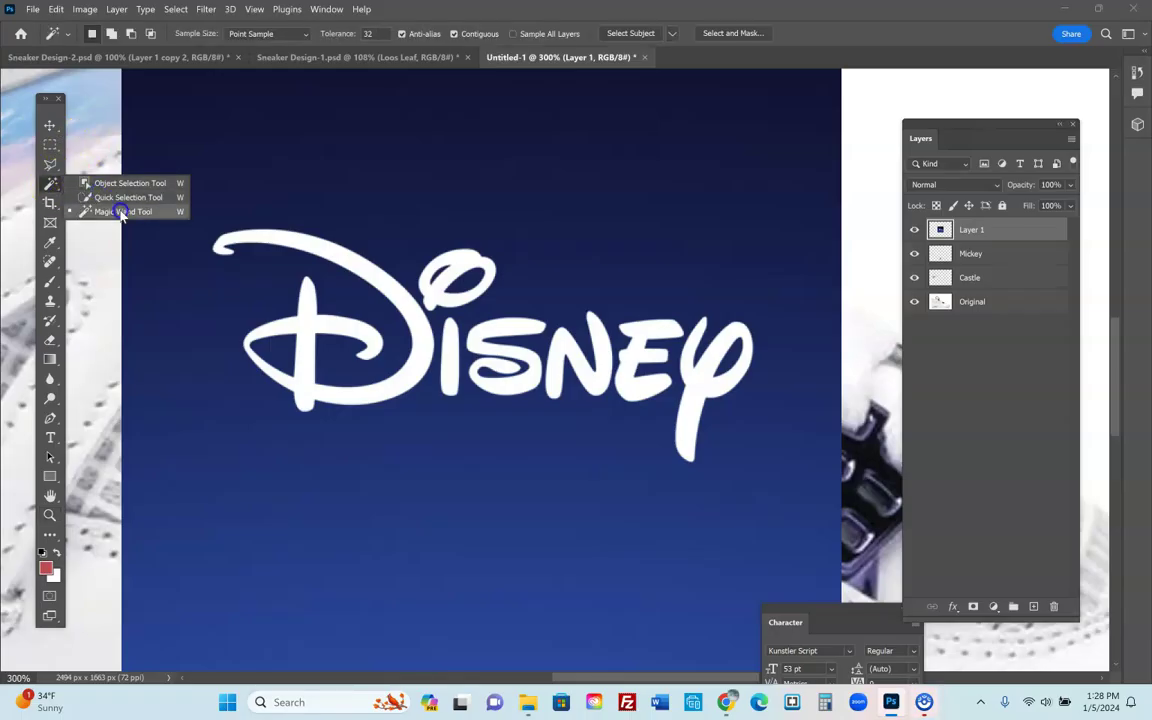
pyautogui.click(120, 213)
# Select the D-I-S-N-E-Y letters and clean up the layer so only white lettering remains
pyautogui.click(382, 279)
pyautogui.keyDown('shift'); pyautogui.click(445, 265); pyautogui.keyUp('shift')
pyautogui.keyDown('shift'); pyautogui.click(456, 345); pyautogui.keyUp('shift')
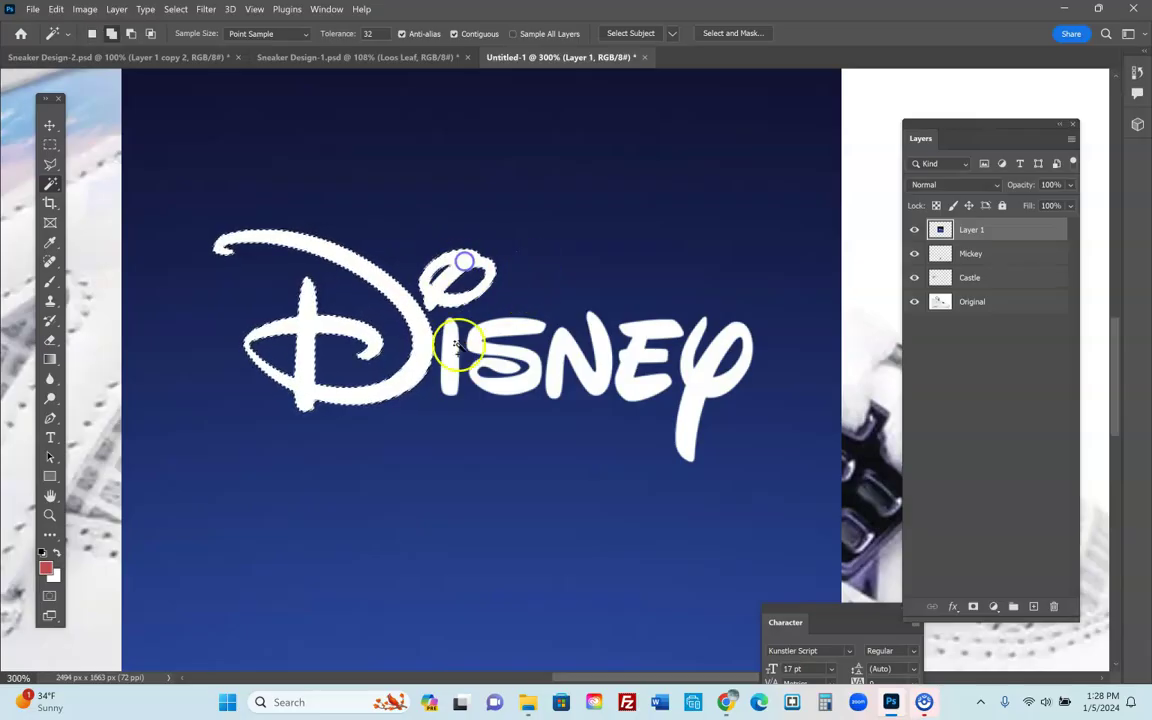
pyautogui.keyDown('shift'); pyautogui.click(489, 335); pyautogui.keyUp('shift')
pyautogui.keyDown('shift'); pyautogui.click(566, 348); pyautogui.keyUp('shift')
pyautogui.keyDown('shift'); pyautogui.click(640, 380); pyautogui.keyUp('shift')
pyautogui.keyDown('shift'); pyautogui.click(703, 383); pyautogui.keyUp('shift')
pyautogui.press('Delete')
pyautogui.hotkey('ctrl', 'd')
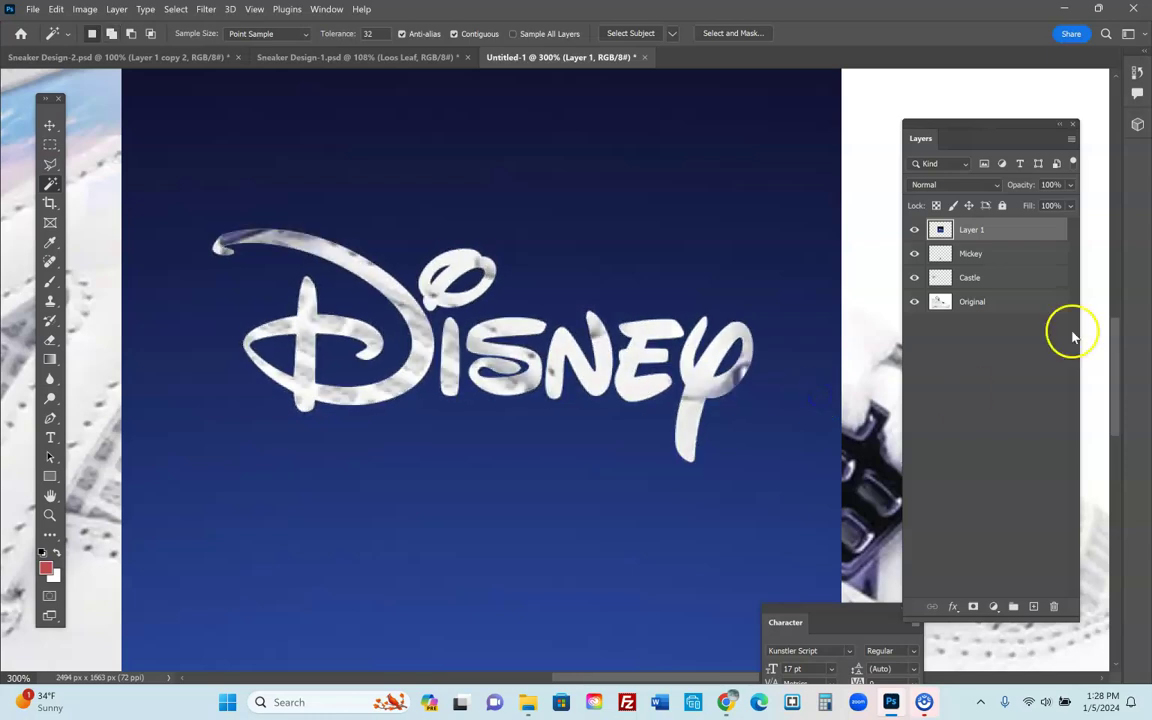
pyautogui.moveTo(984, 231); pyautogui.dragTo(1054, 607)
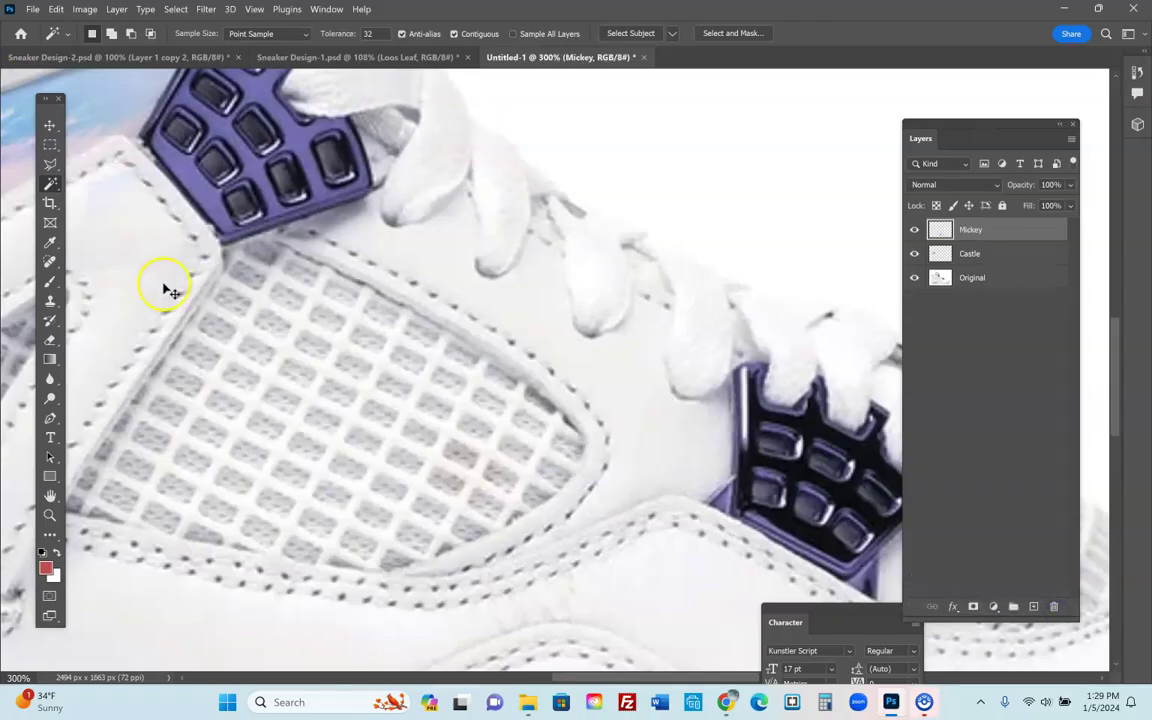
pyautogui.hotkey('ctrl', '0')
pyautogui.hotkey('ctrl', 'z')
pyautogui.hotkey('ctrl', 'z')
pyautogui.hotkey('ctrl', 'z')
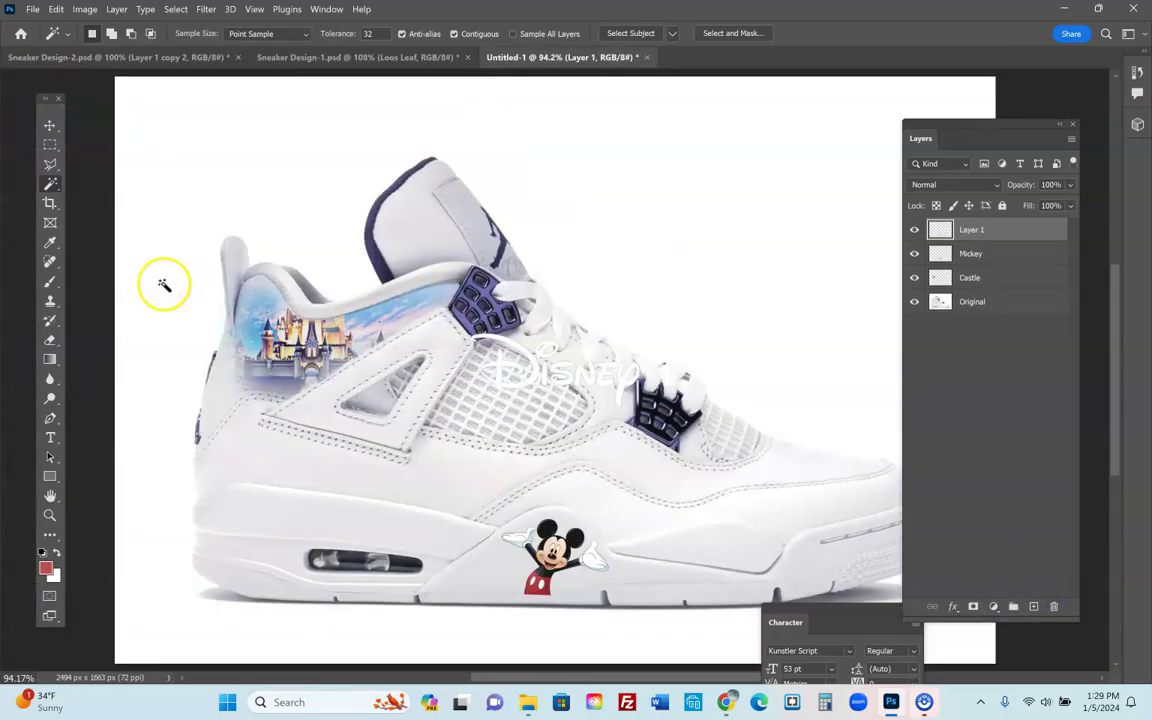
# Move the Disney lettering to the lower heel side and turn it black with Levels output 0
pyautogui.click(50, 126)
pyautogui.moveTo(570, 380); pyautogui.dragTo(325, 490)
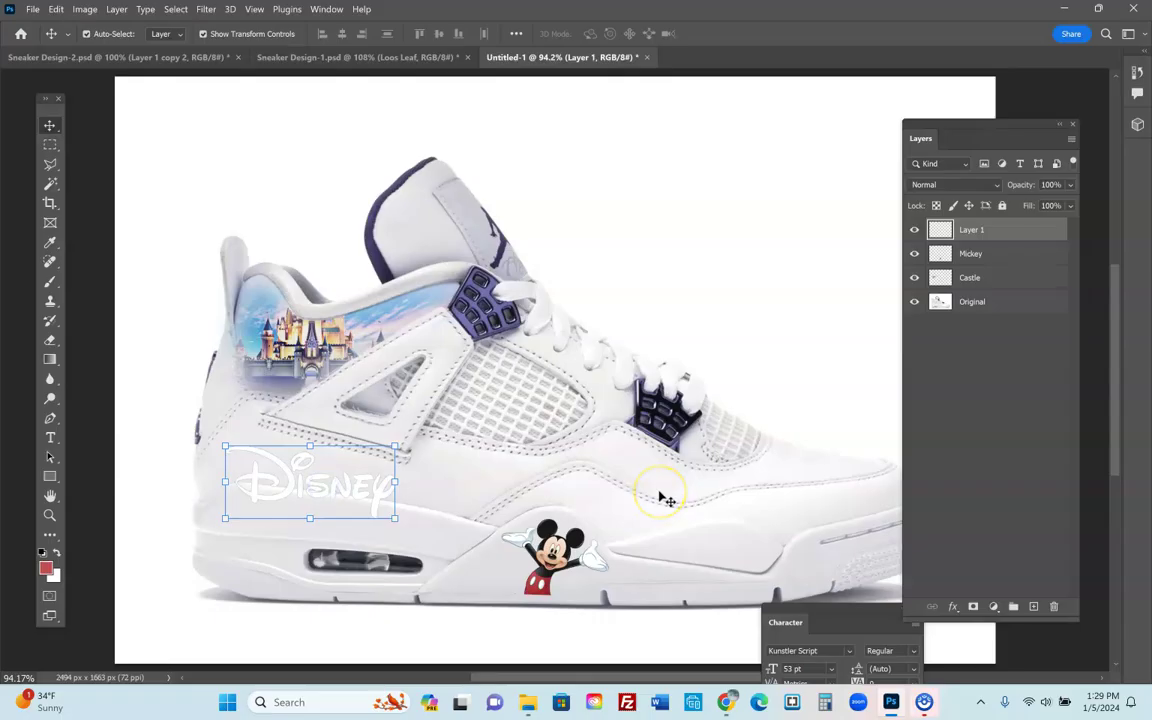
pyautogui.hotkey('ctrl', 'l')
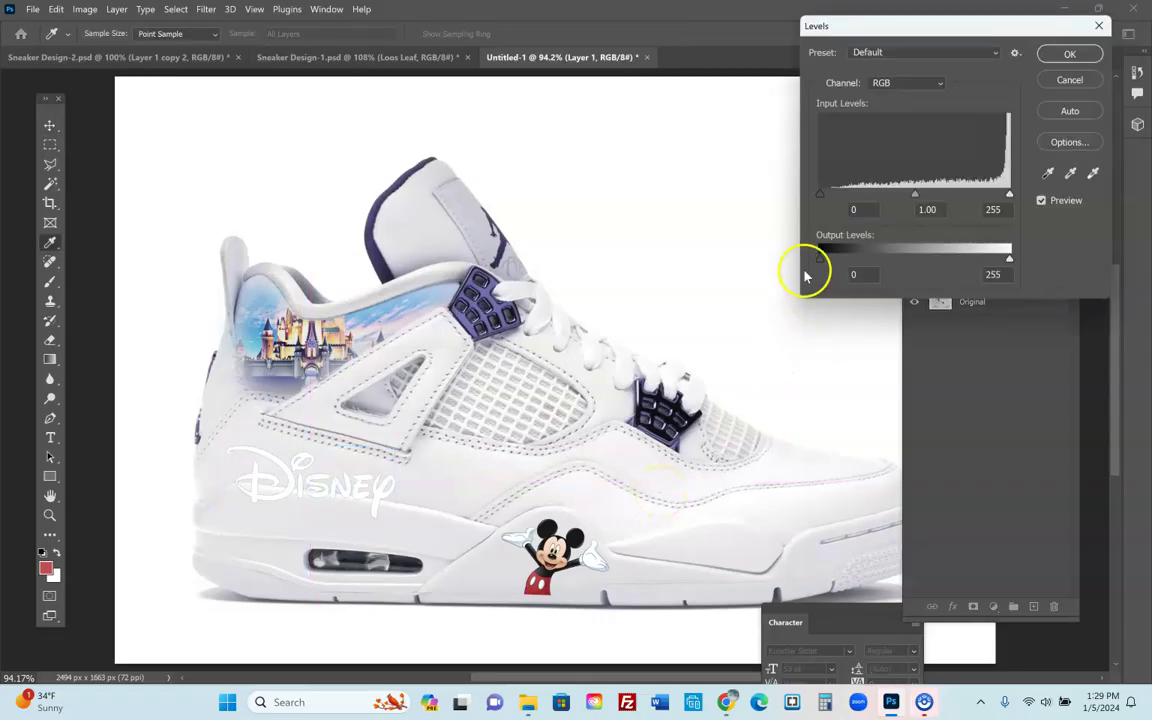
pyautogui.moveTo(1009, 258); pyautogui.dragTo(748, 252)
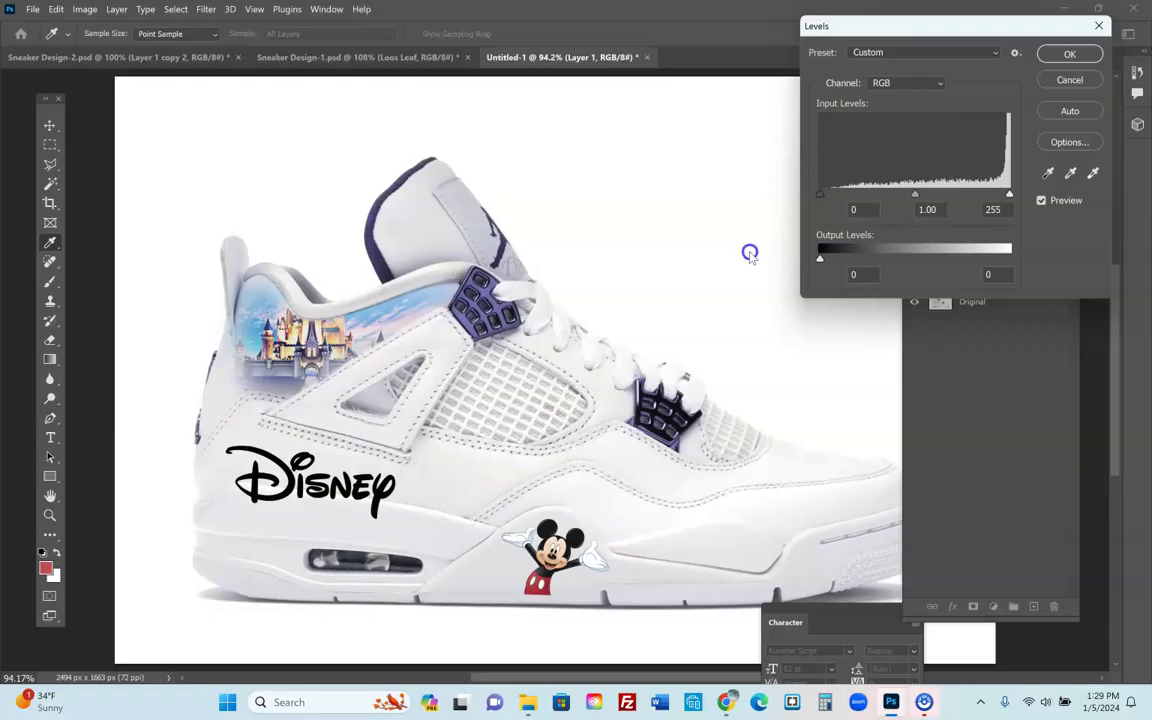
pyautogui.click(1070, 54)
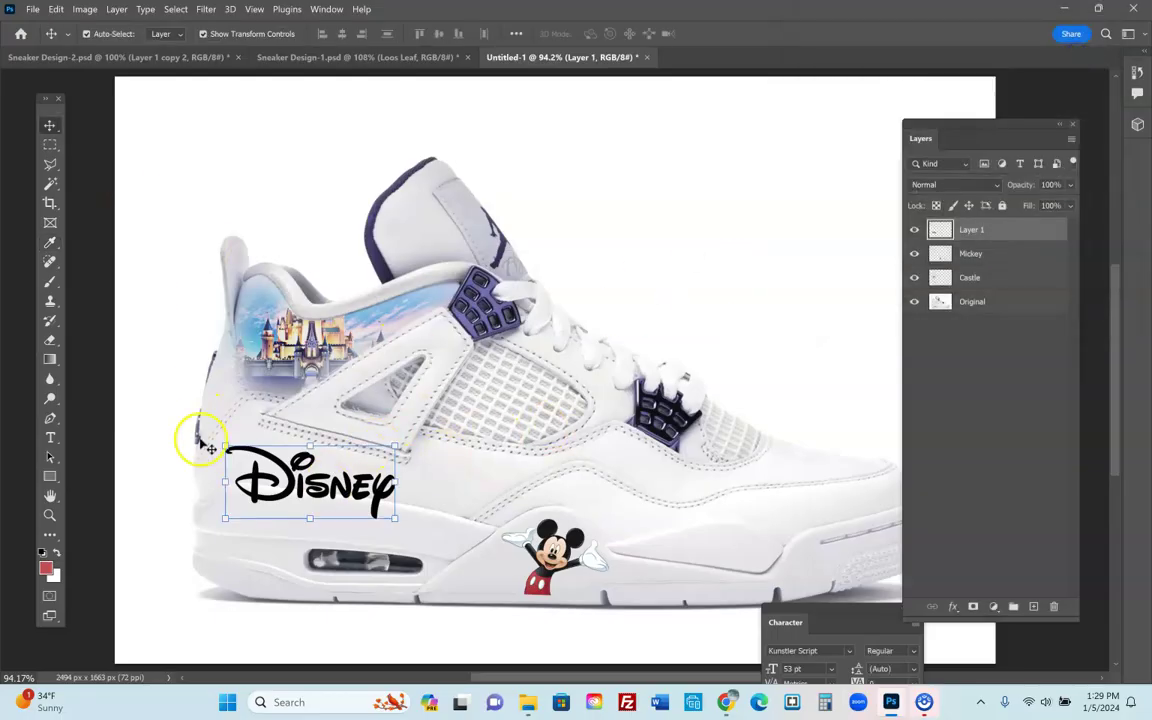
# Scale the lettering to 61.84% and tilt it about 6.5° on the side panel
pyautogui.moveTo(220, 444); pyautogui.dragTo(256, 462)
pyautogui.moveTo(347, 493); pyautogui.dragTo(305, 467)
pyautogui.moveTo(377, 493); pyautogui.dragTo(332, 481)
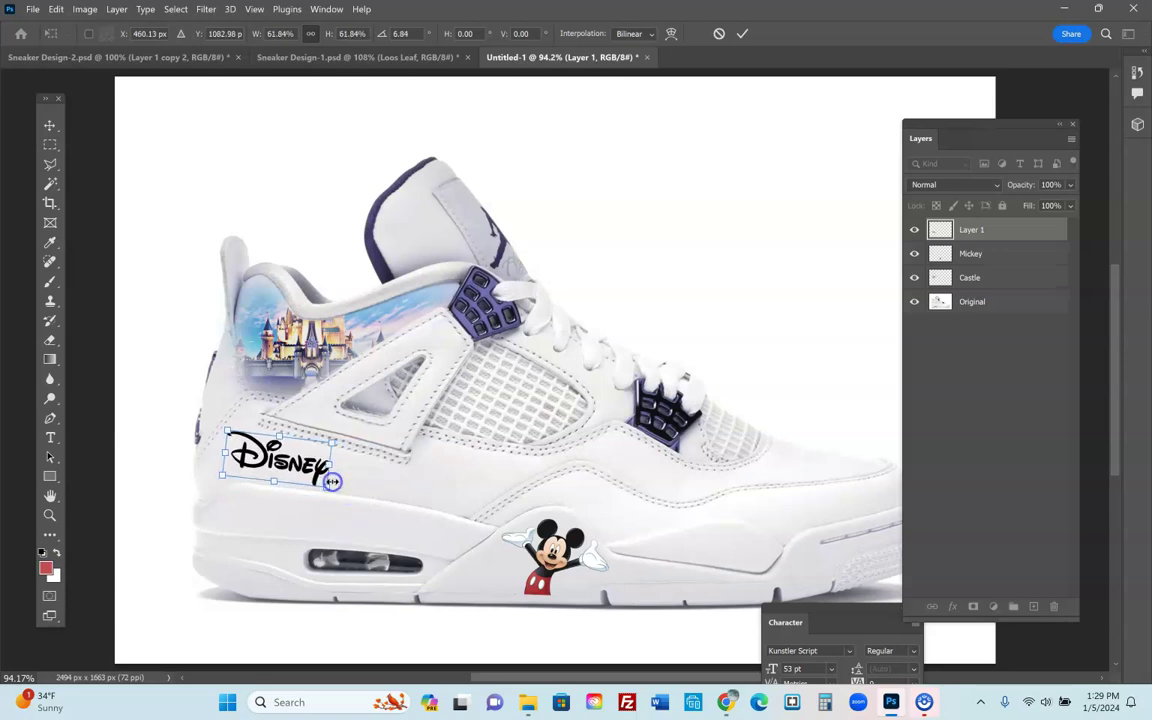
pyautogui.click(49, 125)
pyautogui.click(679, 429)
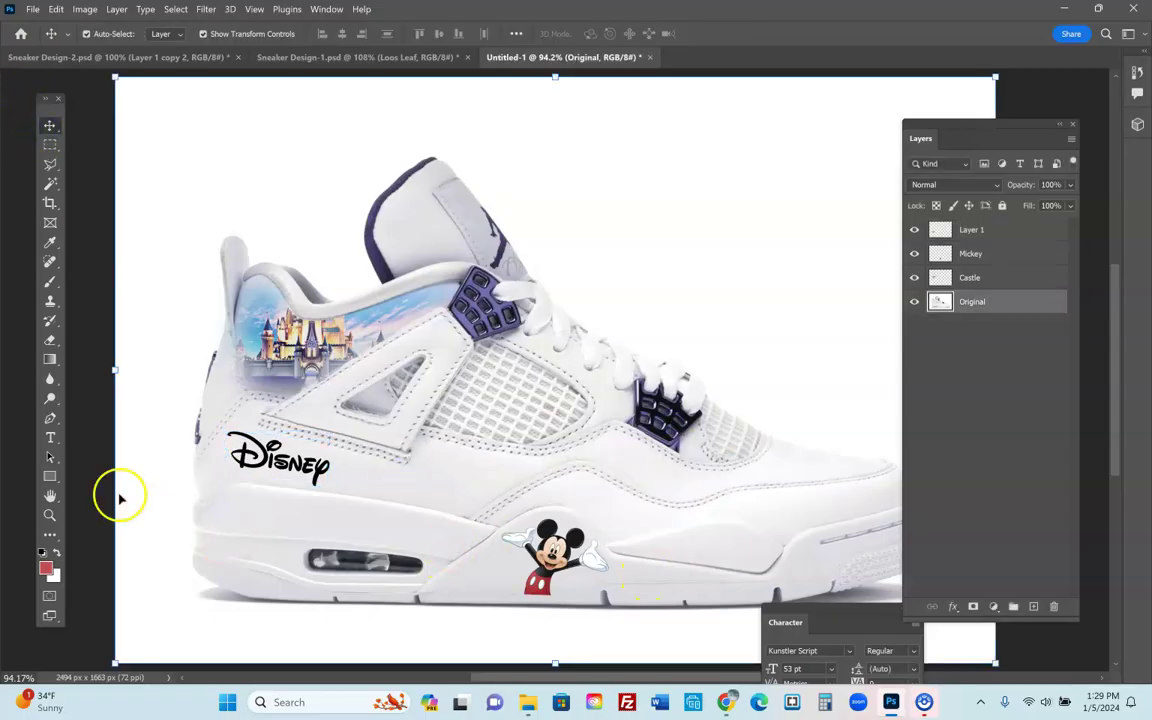
# Zoom around the sneaker and pick the Eyedropper set to sample All Layers
pyautogui.click(49, 515)
pyautogui.scroll(1, 546, 494)
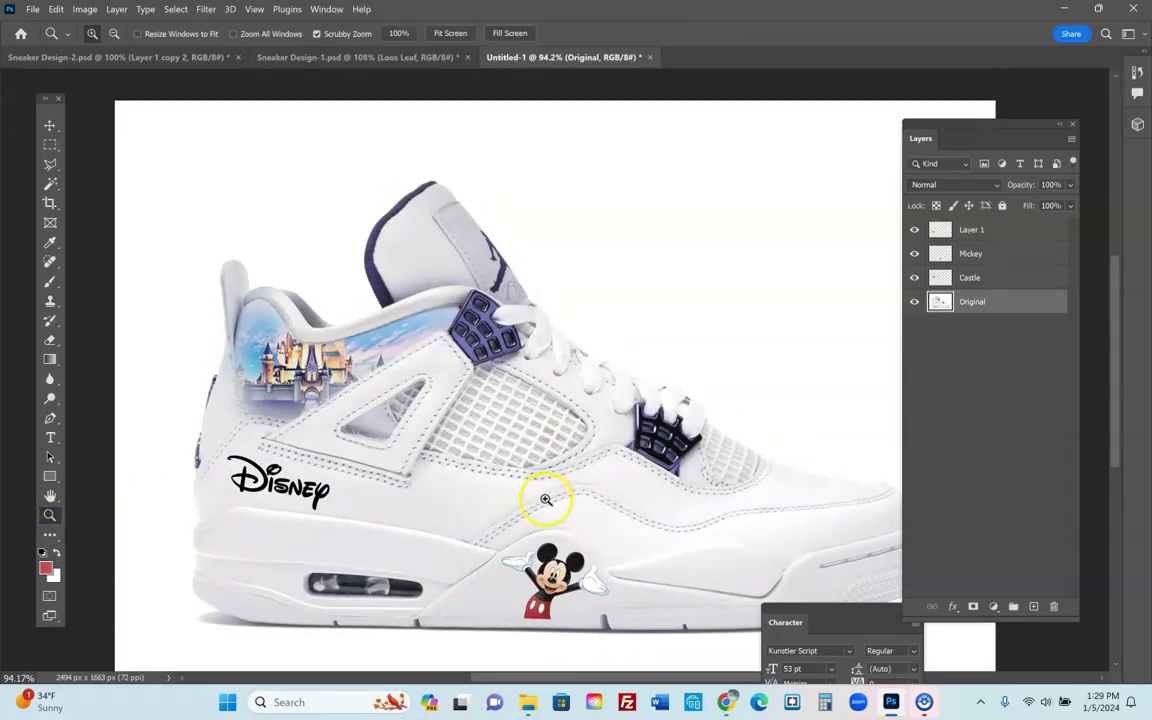
pyautogui.scroll(-2, 498, 472)
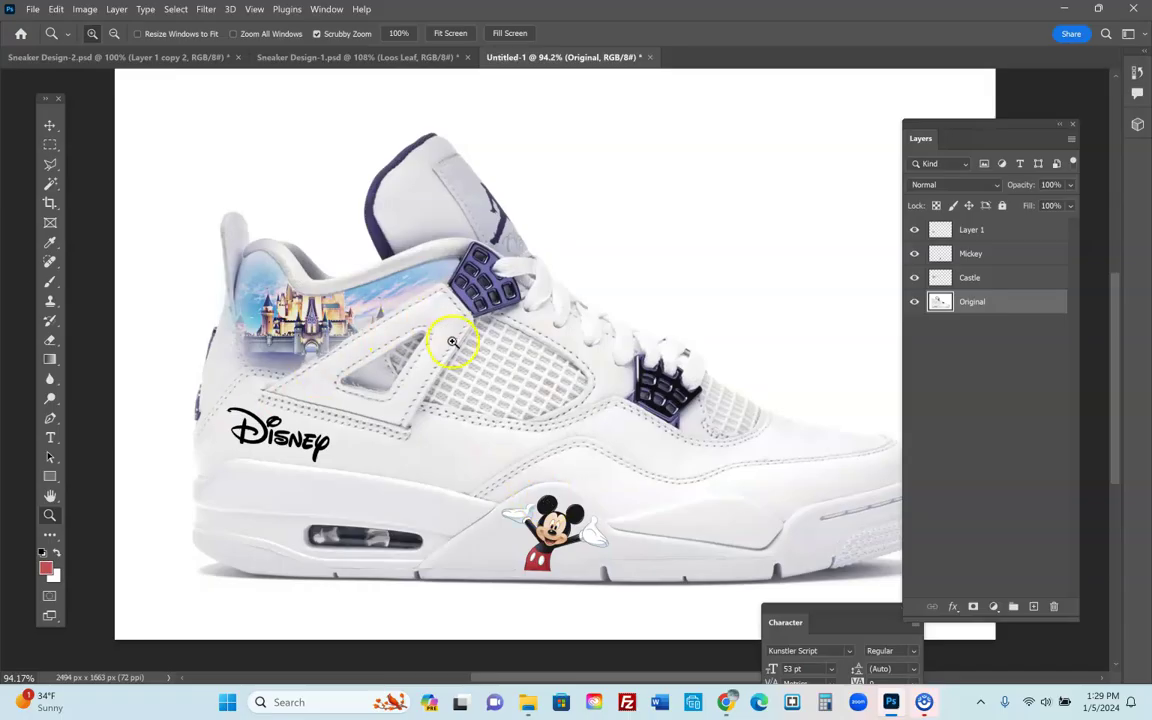
pyautogui.scroll(3, 470, 515)
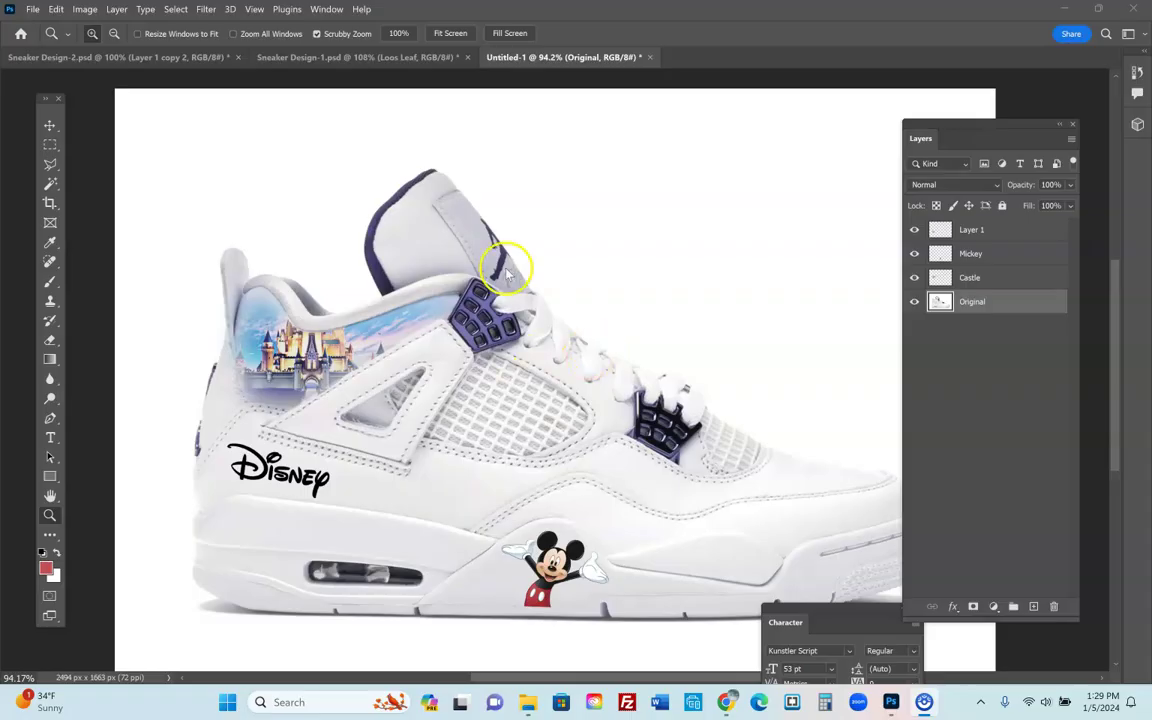
pyautogui.scroll(1, 320, 290)
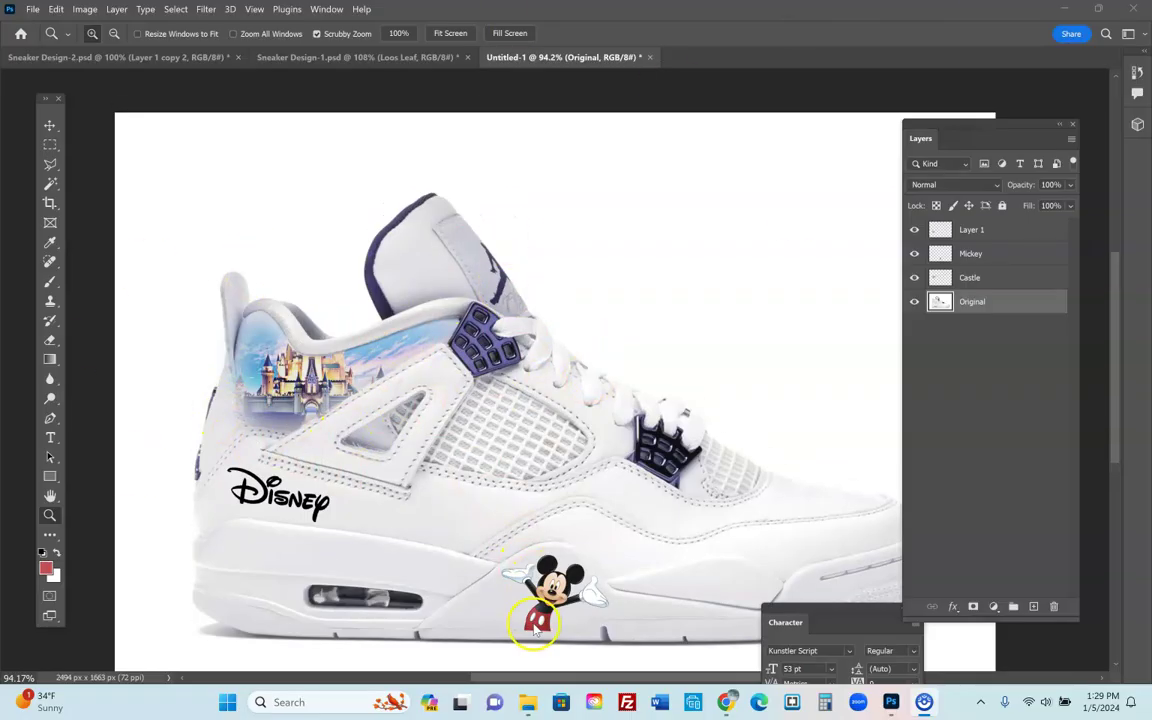
pyautogui.click(51, 243)
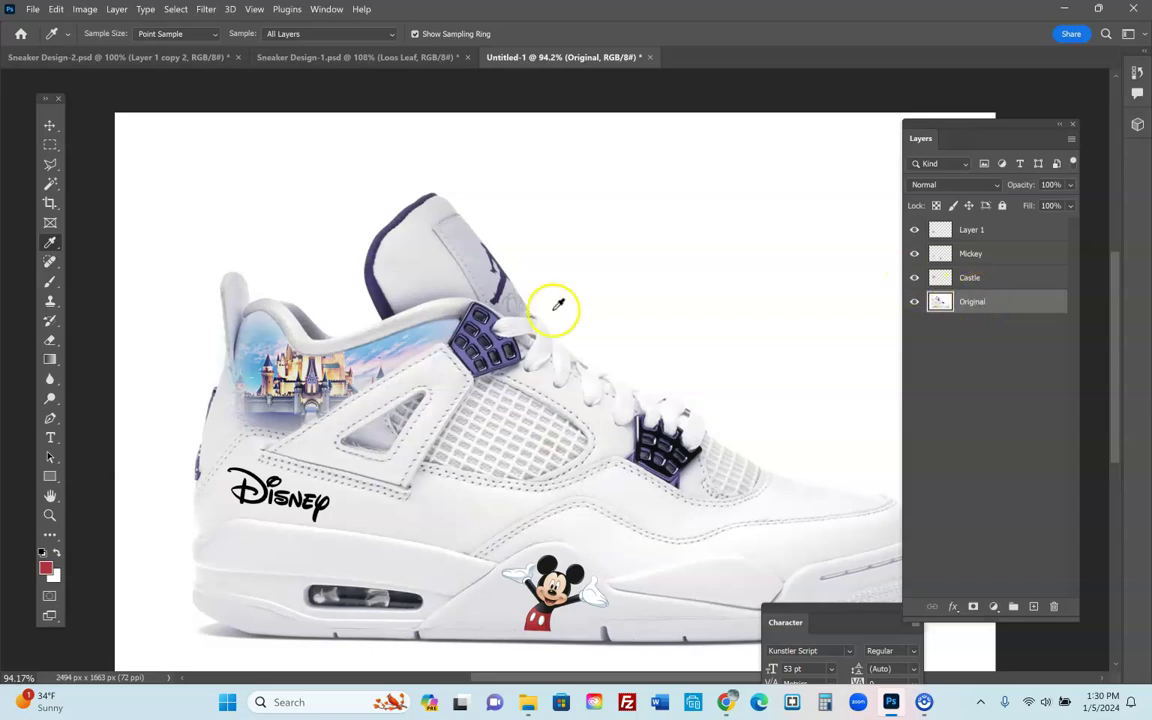
pyautogui.scroll(1, 700, 290)
# Hide the Layer 1, Mickey and Castle layers and zoom to 200% on the side panel
pyautogui.moveTo(914, 277); pyautogui.dragTo(906, 200)
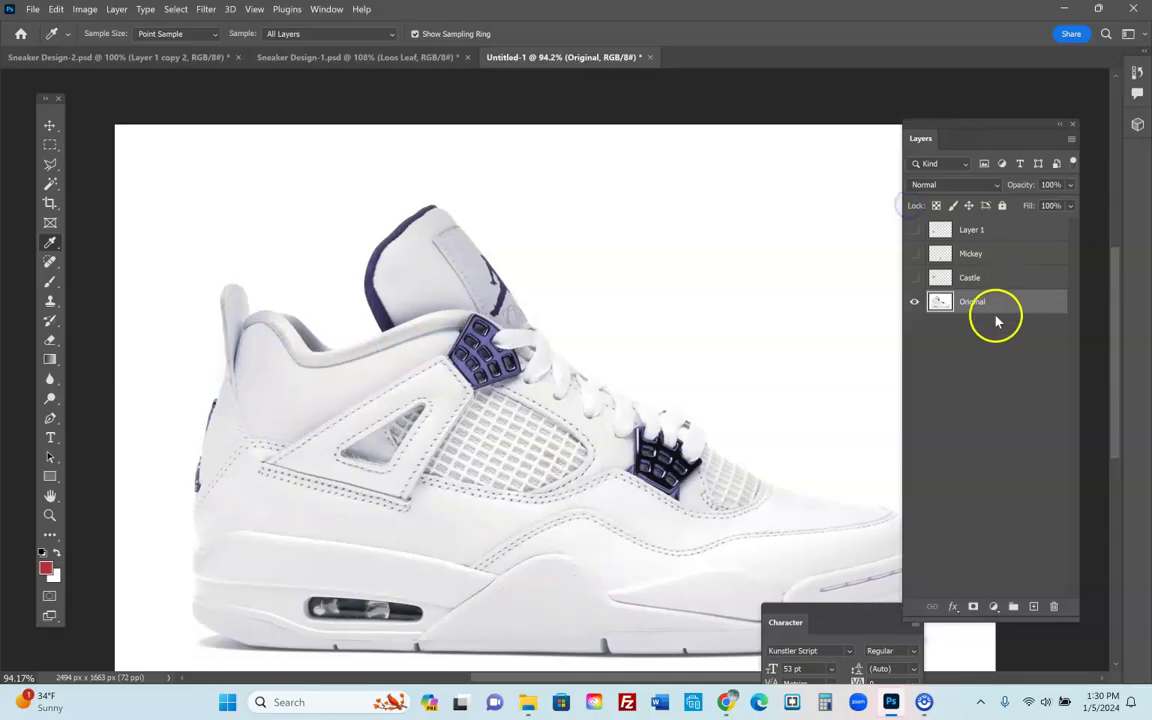
pyautogui.scroll(1, 226, 519)
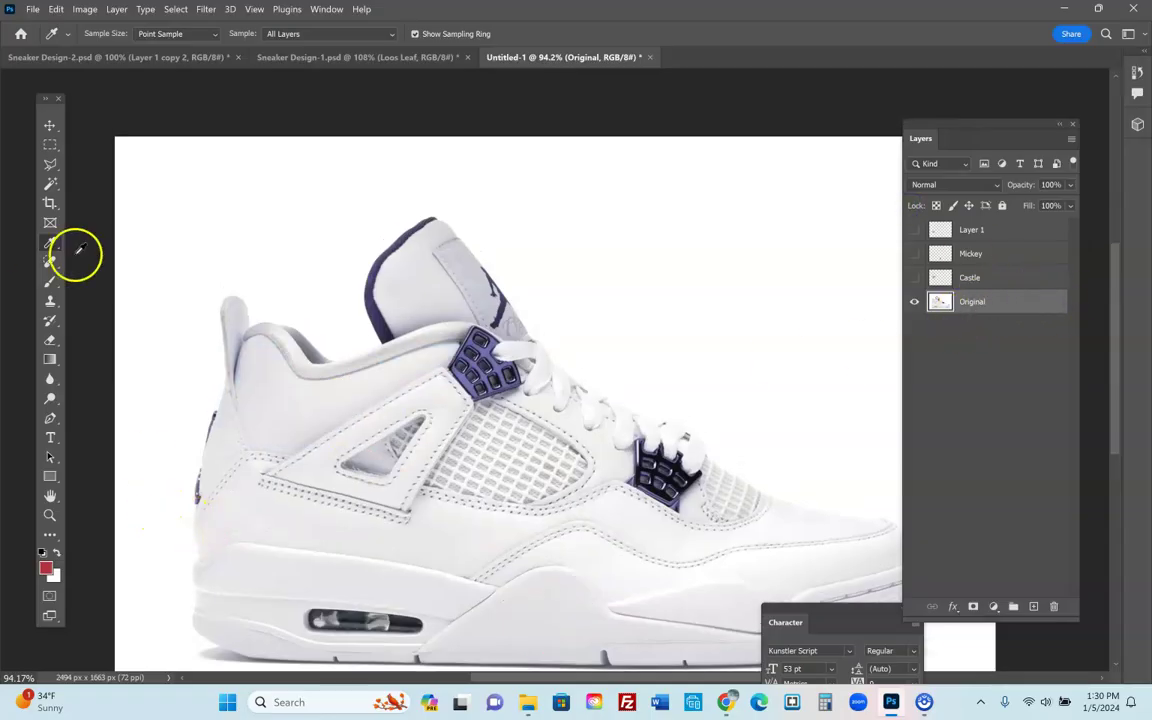
pyautogui.moveTo(50, 164)
pyautogui.mouseDown()
pyautogui.moveTo(123, 195)
pyautogui.moveTo(128, 176)
pyautogui.mouseUp()
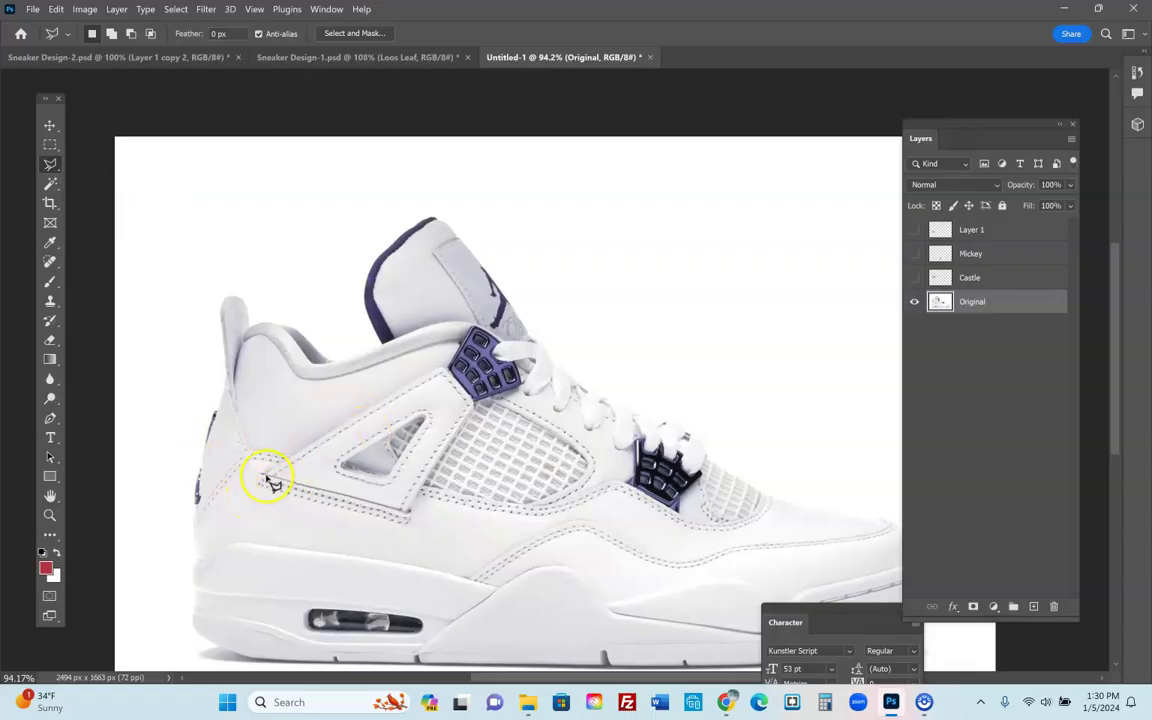
pyautogui.click(50, 516)
pyautogui.click(399, 458)
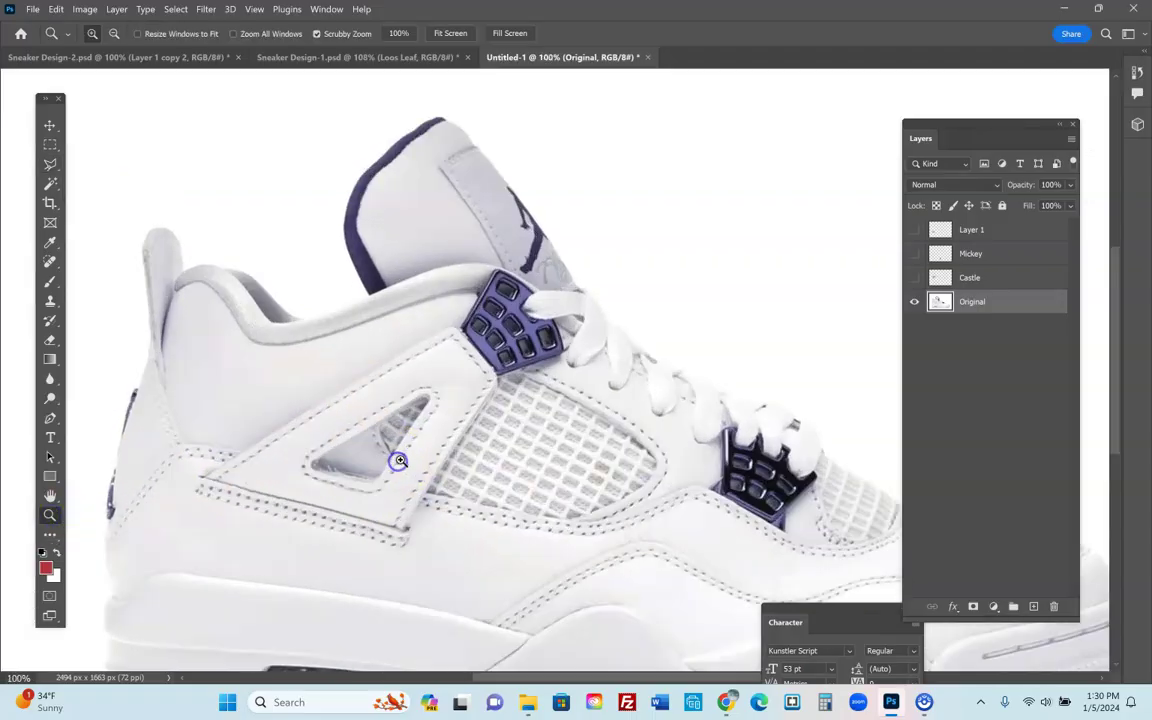
# Outline the triangular side panel with the Polygonal Lasso
pyautogui.moveTo(50, 165)
pyautogui.mouseDown()
pyautogui.moveTo(119, 186)
pyautogui.moveTo(120, 176)
pyautogui.mouseUp()
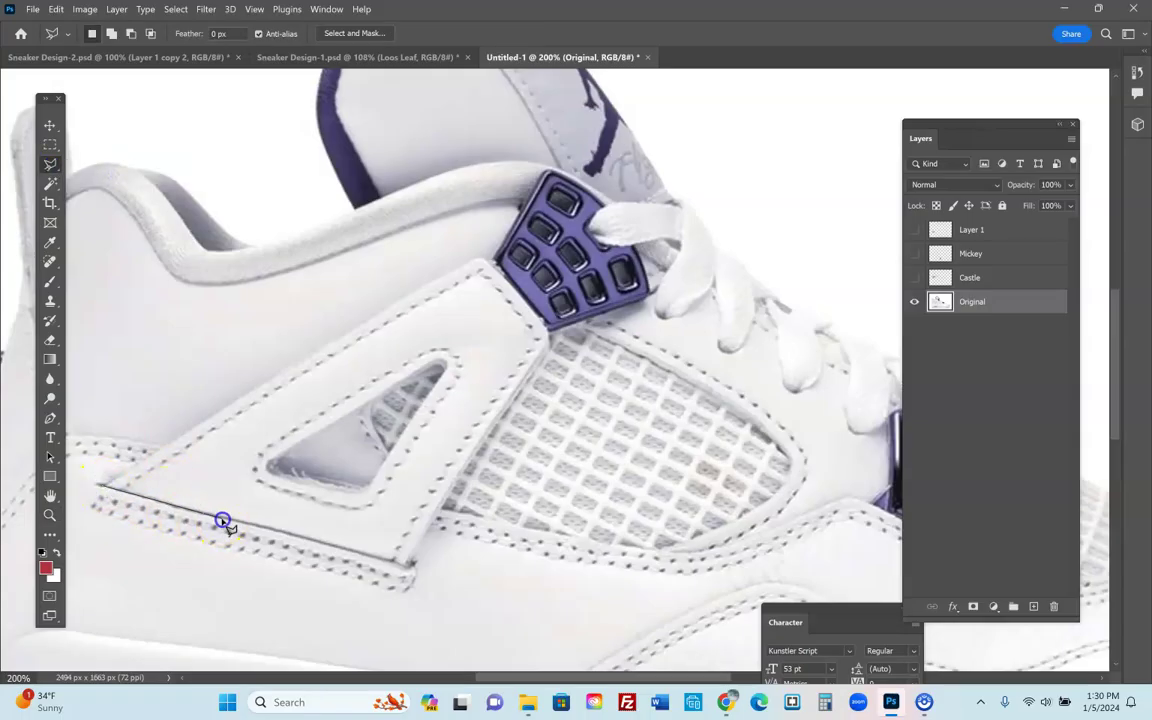
pyautogui.click(408, 567)
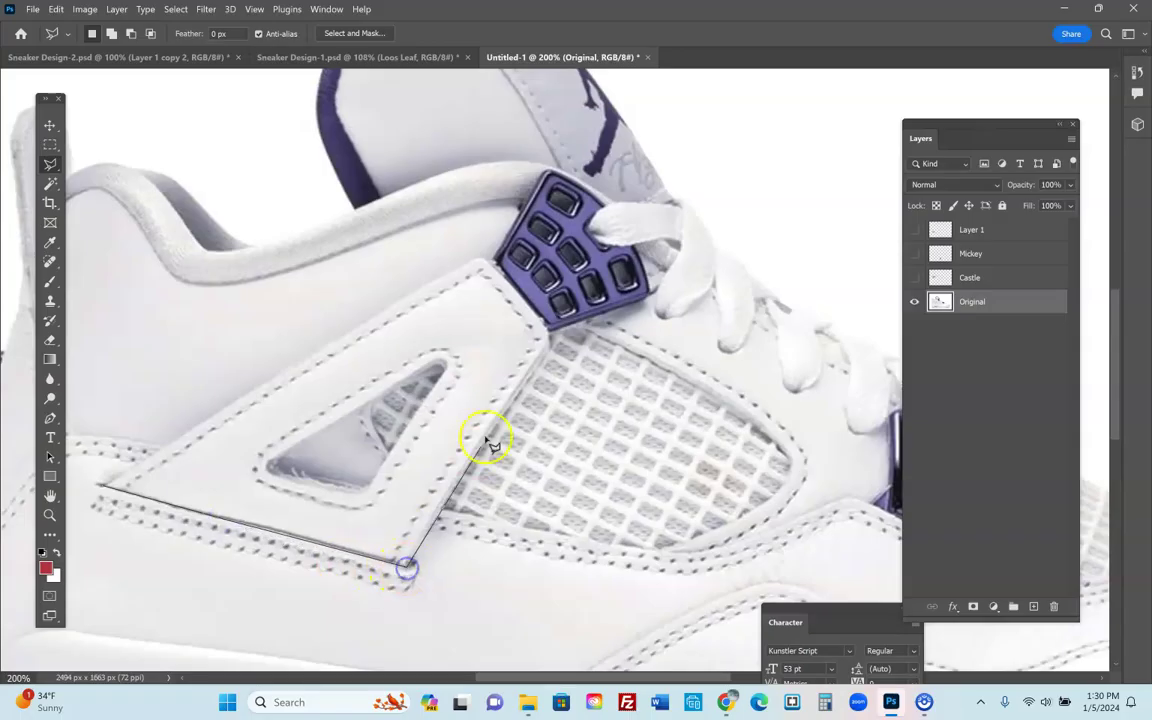
pyautogui.click(546, 327)
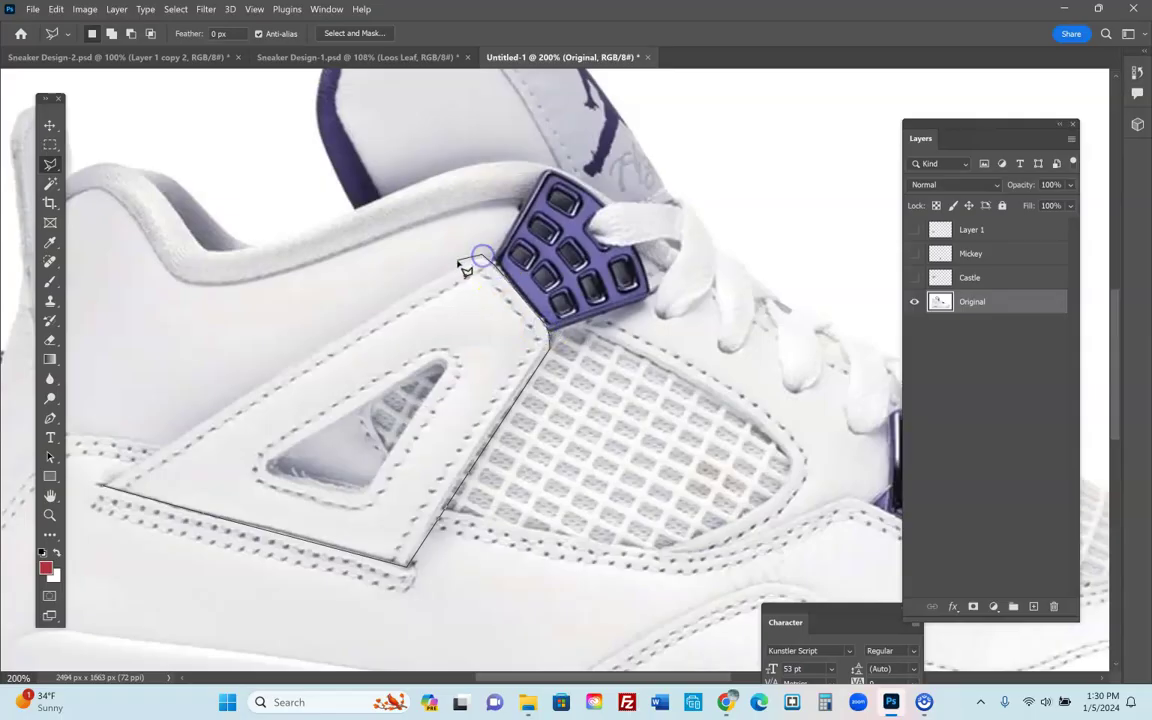
pyautogui.click(368, 326)
pyautogui.click(100, 484)
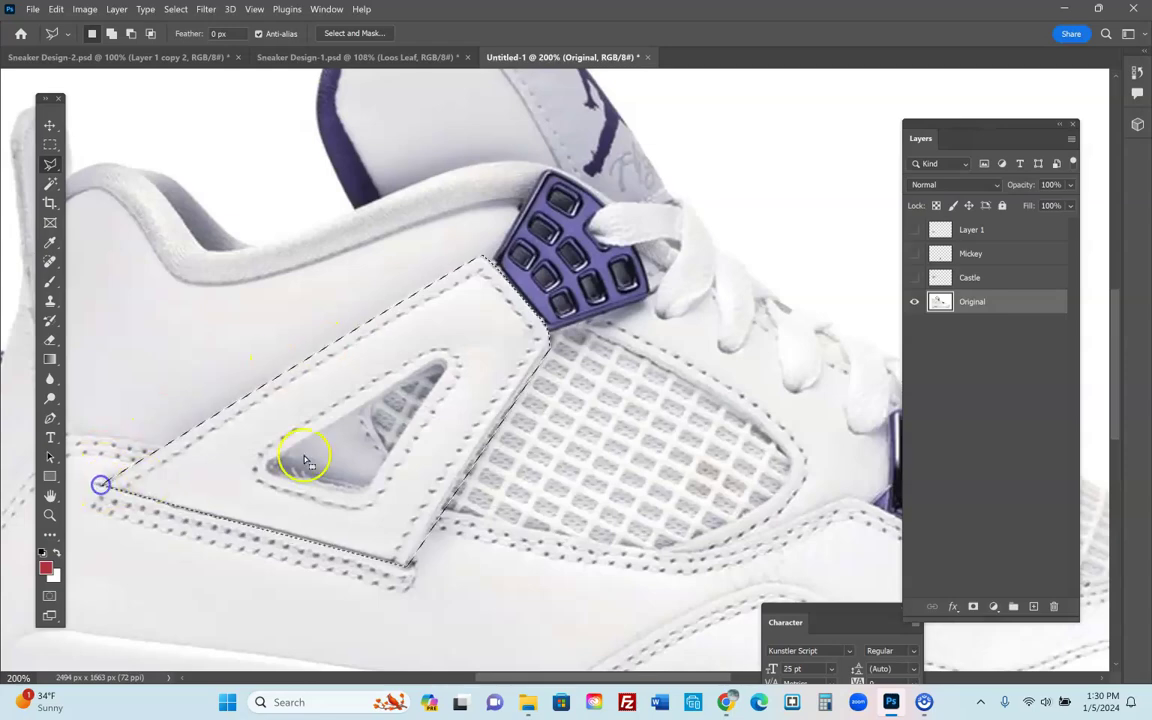
# Copy the selected side panel and paste it in place on a new layer
pyautogui.click(1000, 302)
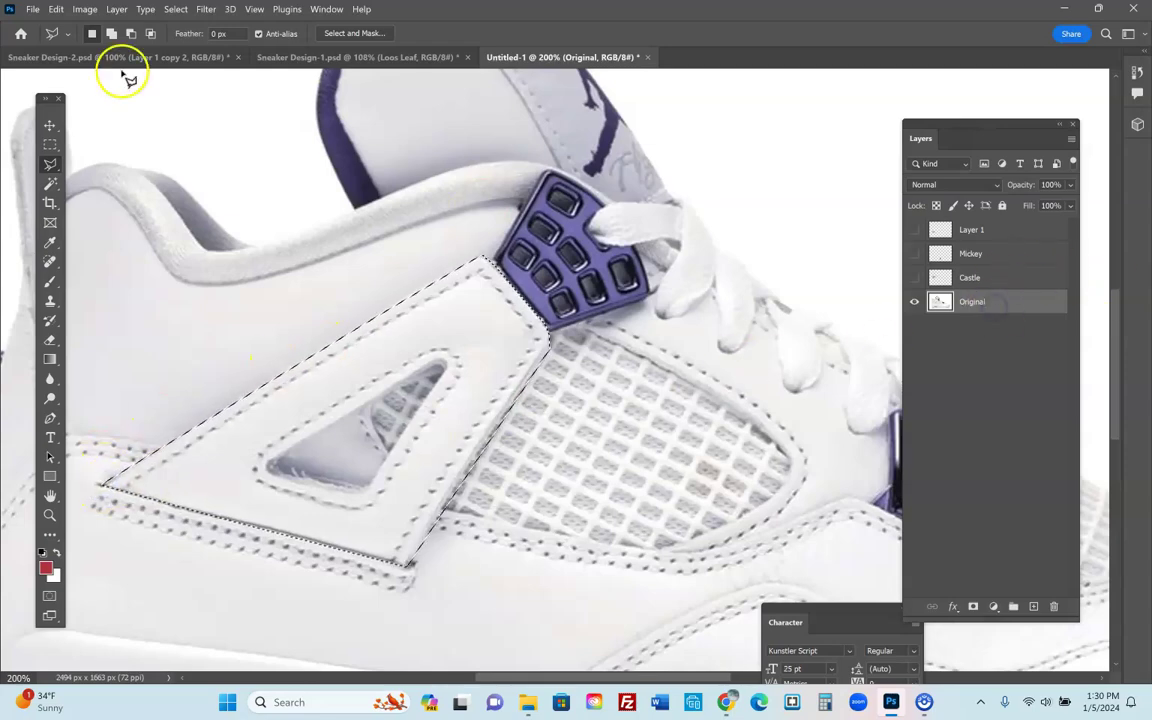
pyautogui.click(56, 9)
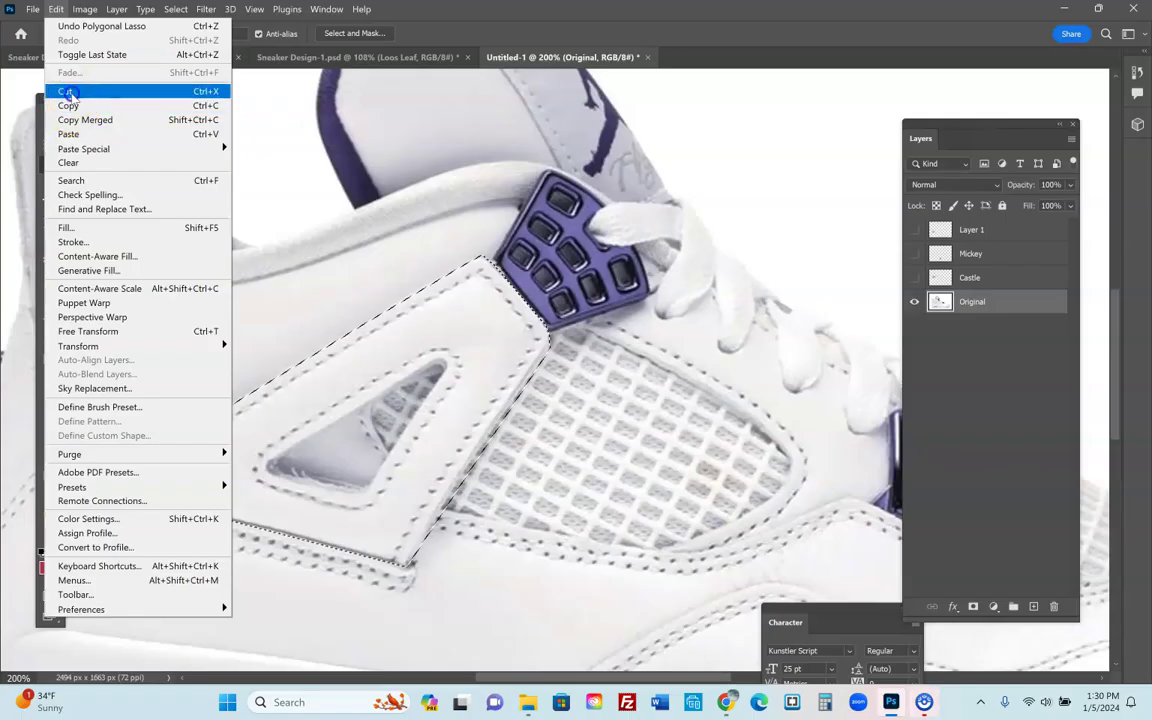
pyautogui.click(66, 91)
pyautogui.hotkey('ctrl', 'z')
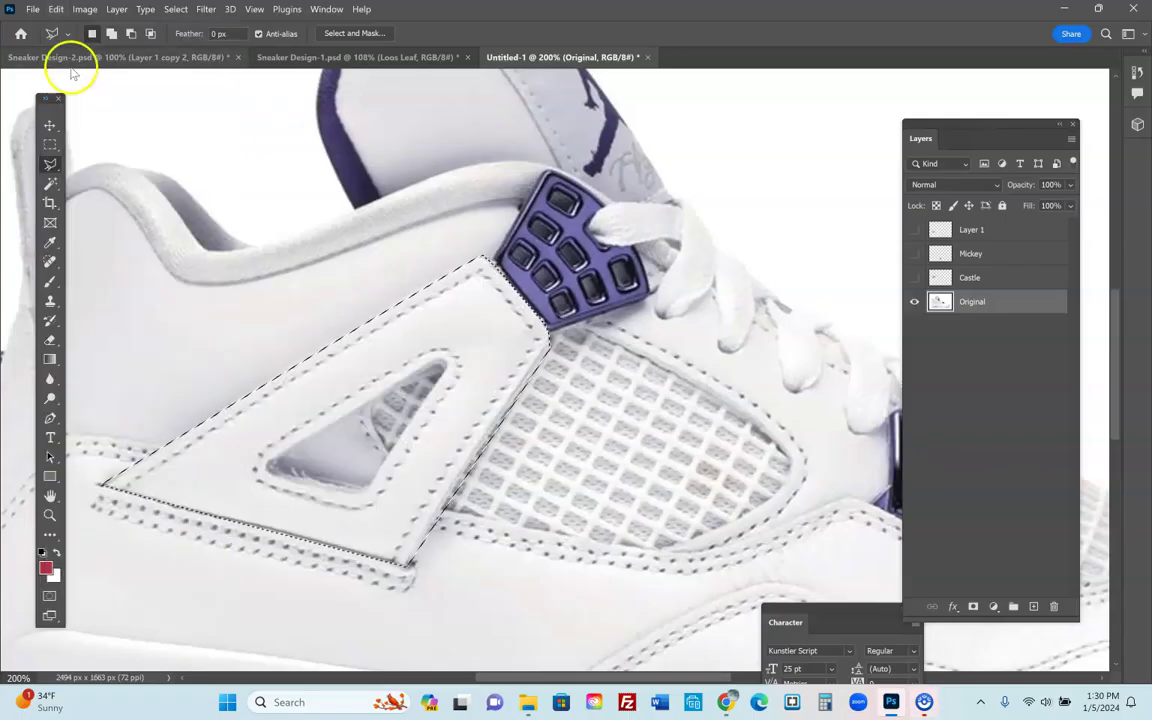
pyautogui.click(56, 9)
pyautogui.click(80, 107)
pyautogui.click(56, 9)
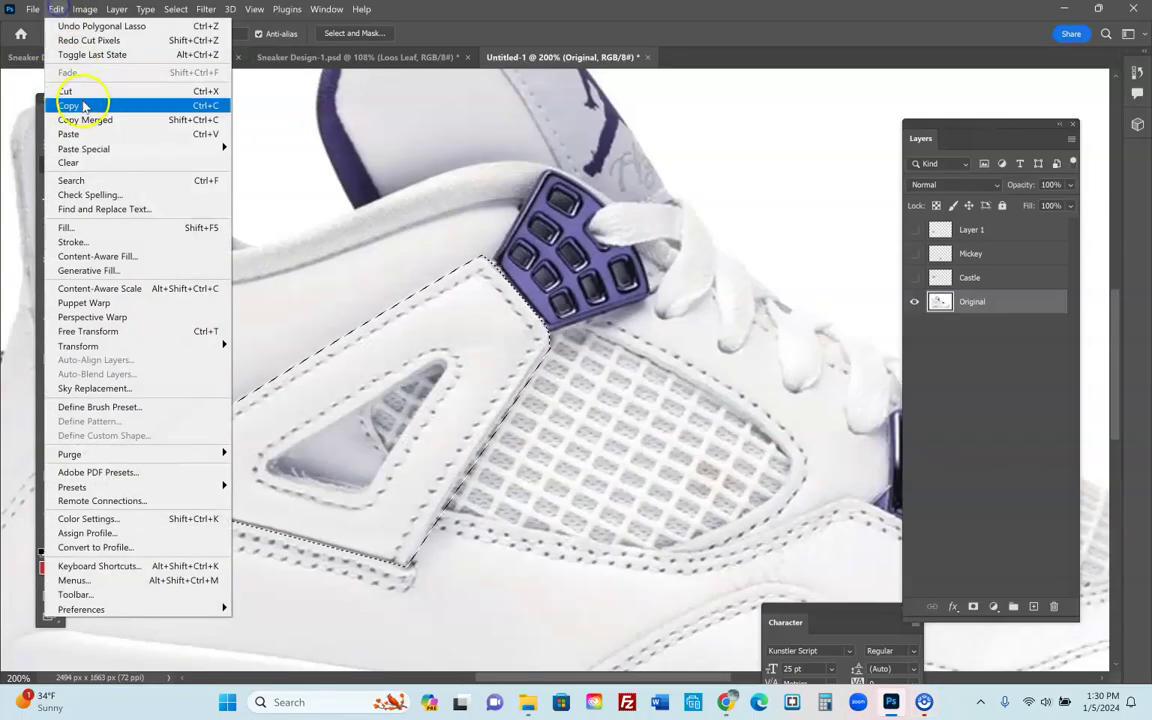
pyautogui.moveTo(140, 150)
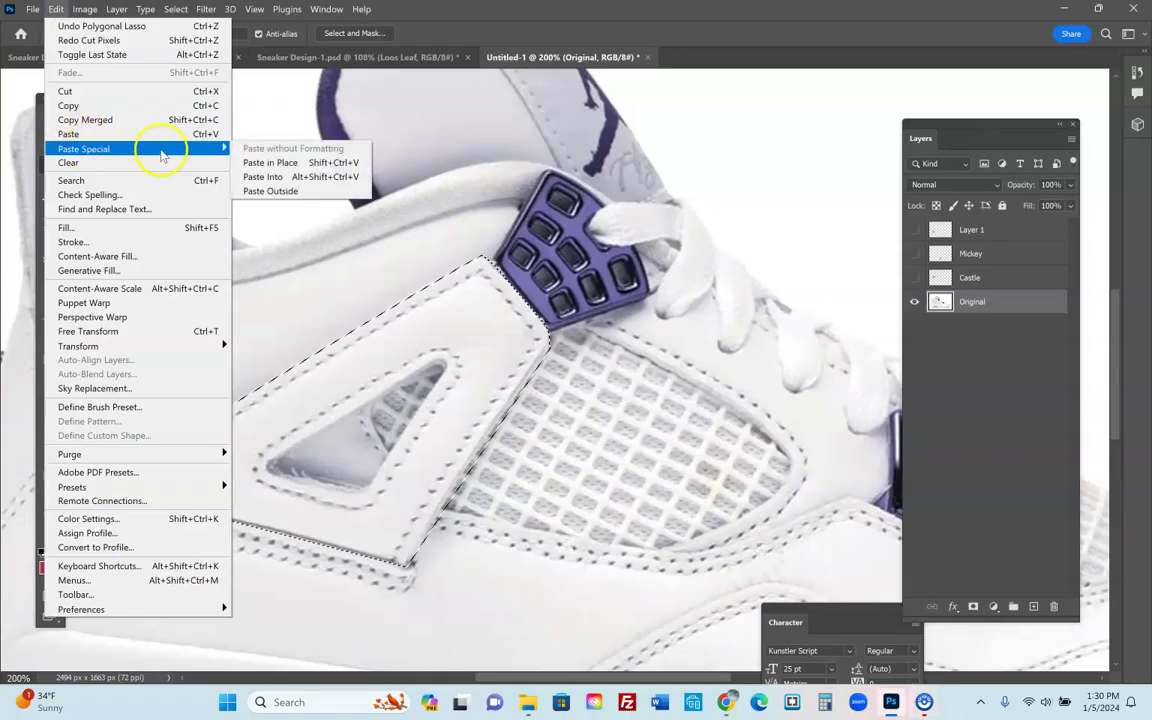
pyautogui.click(247, 160)
# Move Layer 2 to the top of the stack and show Layer 1, Mickey and Castle again
pyautogui.moveTo(990, 307); pyautogui.dragTo(979, 234)
pyautogui.moveTo(914, 253); pyautogui.dragTo(914, 301)
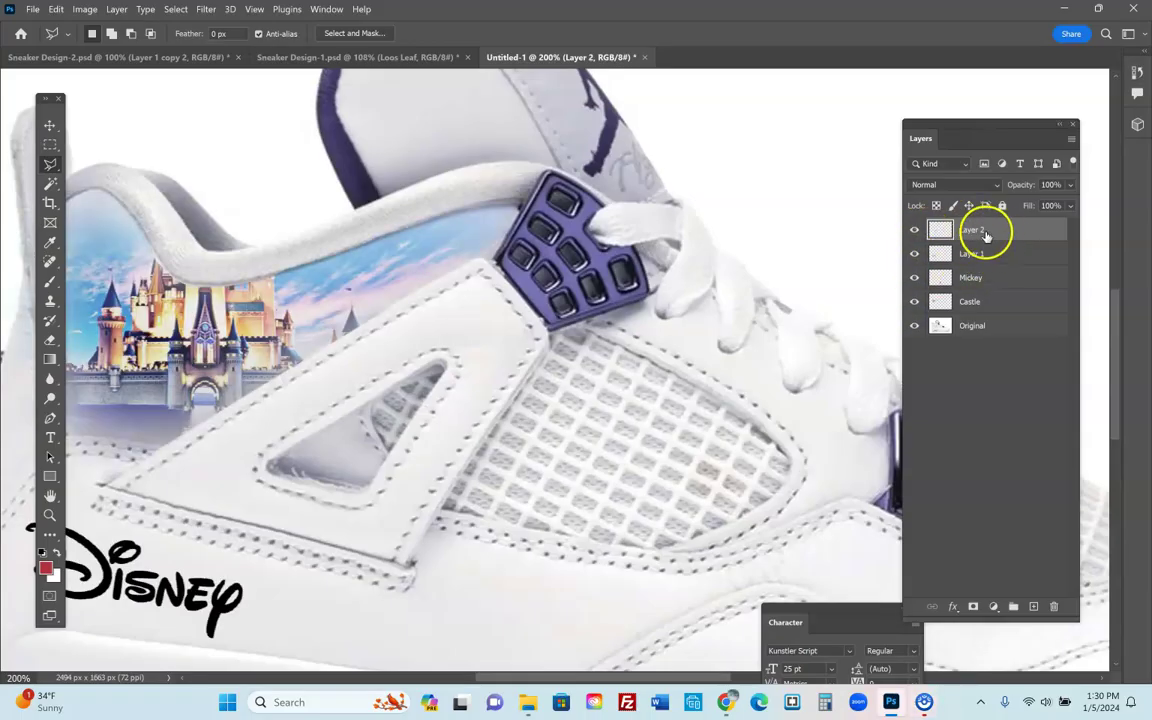
pyautogui.click(913, 254)
pyautogui.click(913, 254)
pyautogui.click(913, 254)
pyautogui.click(913, 254)
# Rename Layer 1 to 'Disney' and Layer 2 to 'Side', then duplicate Side as Side copy
pyautogui.doubleClick(975, 254)
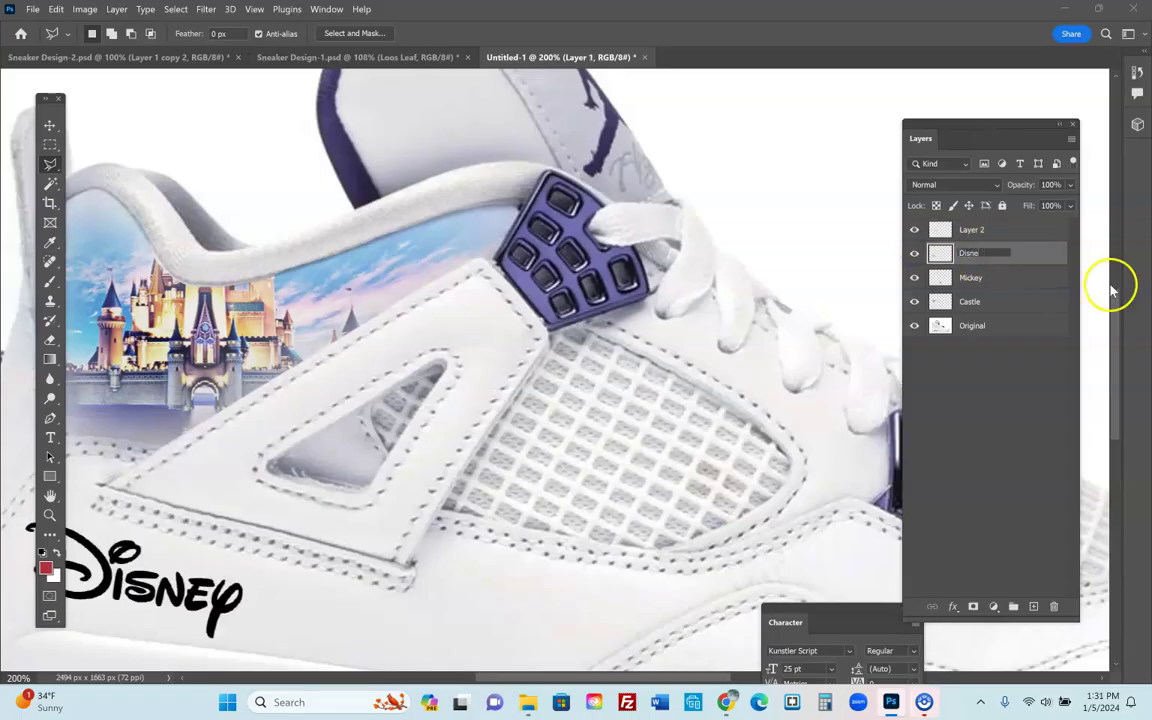
pyautogui.write('Disney')
pyautogui.click(988, 230)
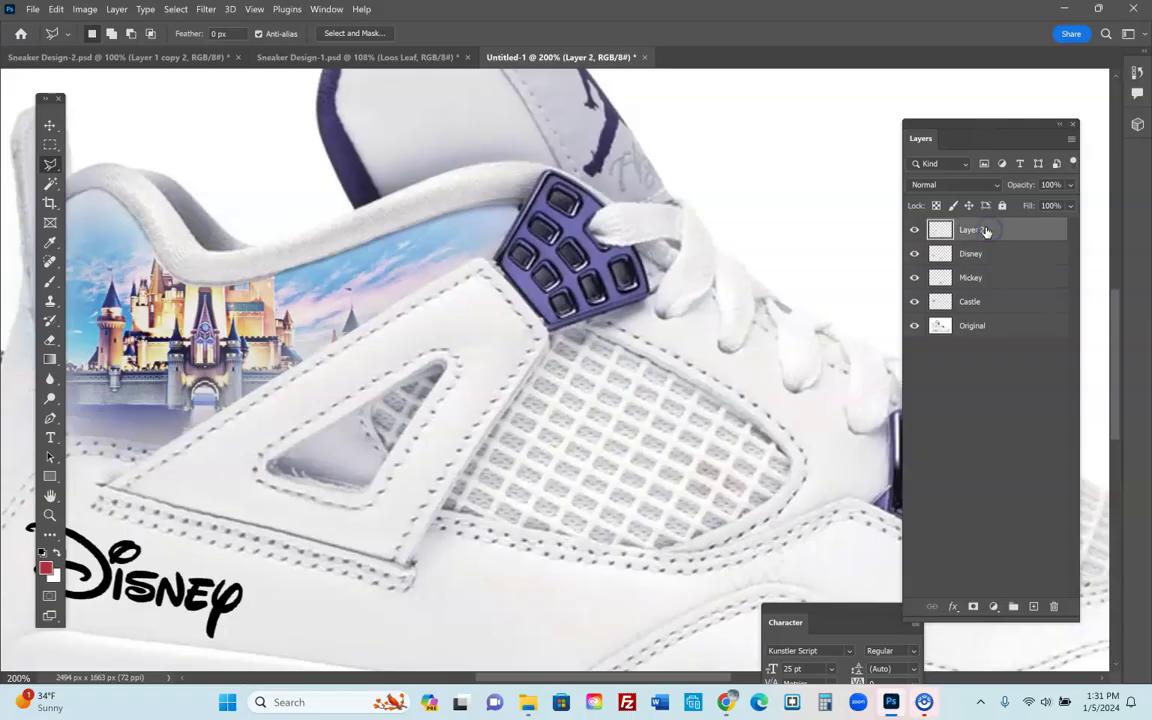
pyautogui.write('Side')
pyautogui.click(1029, 386)
pyautogui.moveTo(965, 229); pyautogui.dragTo(1033, 606)
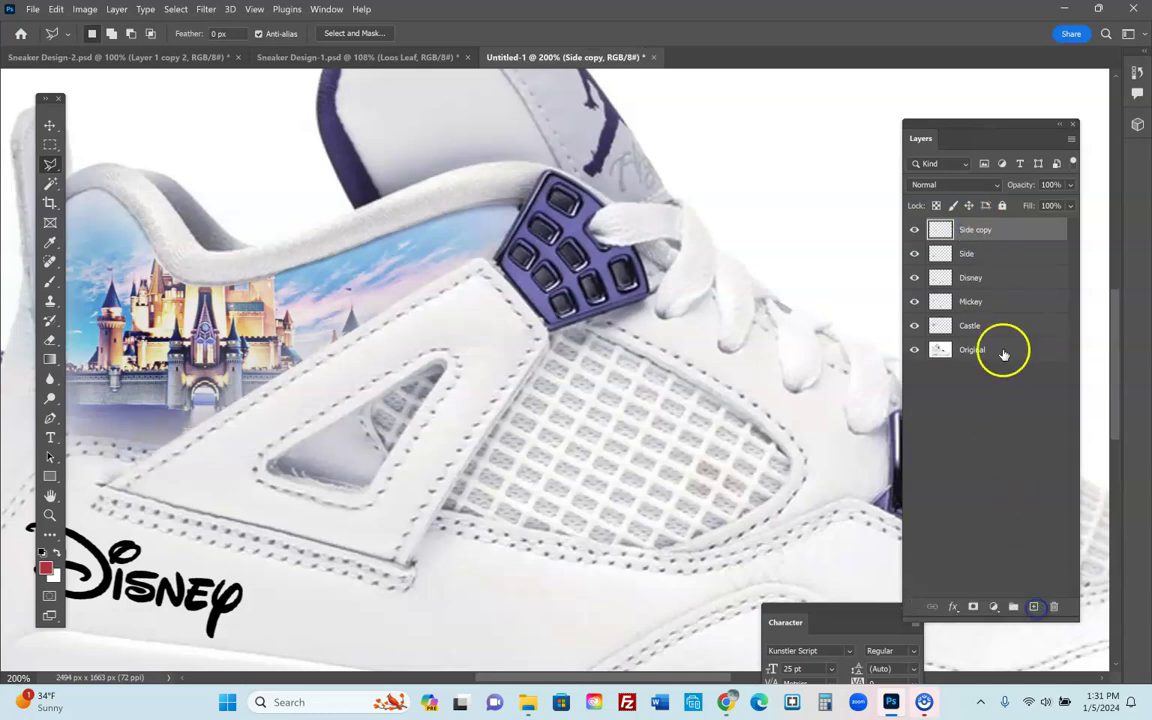
# On Side copy, paint a large red Multiply brush stroke across the sneaker's side panel
pyautogui.click(986, 230)
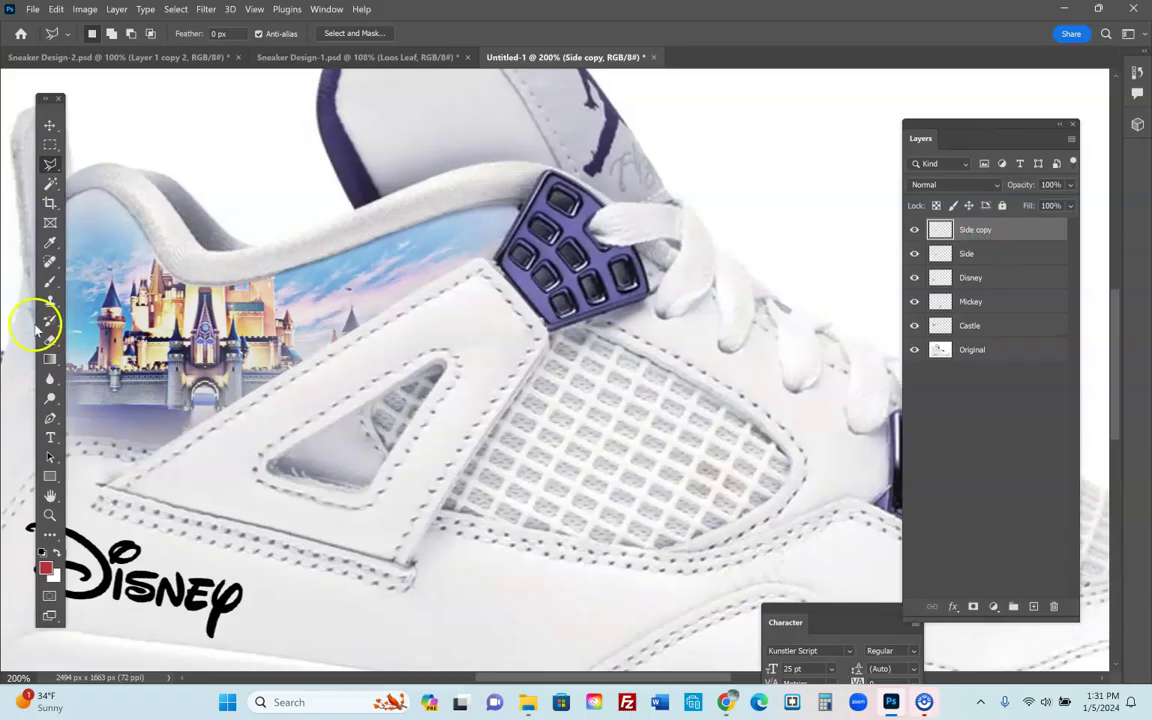
pyautogui.click(49, 283)
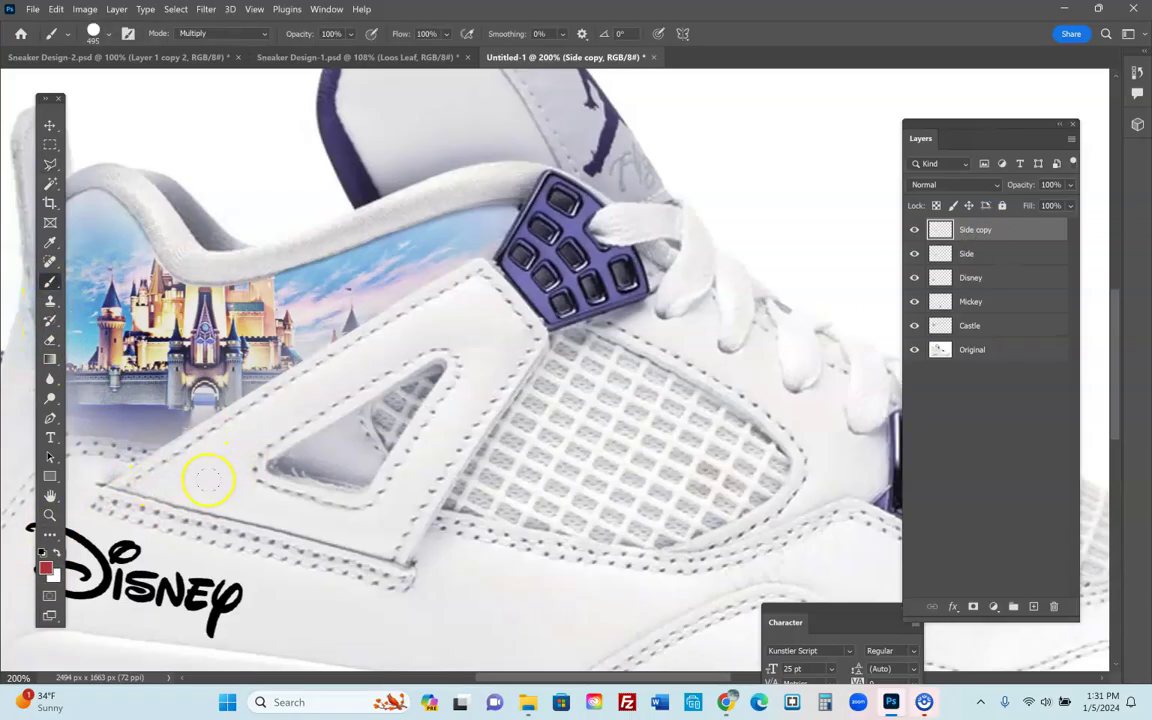
pyautogui.moveTo(195, 485); pyautogui.dragTo(465, 347)
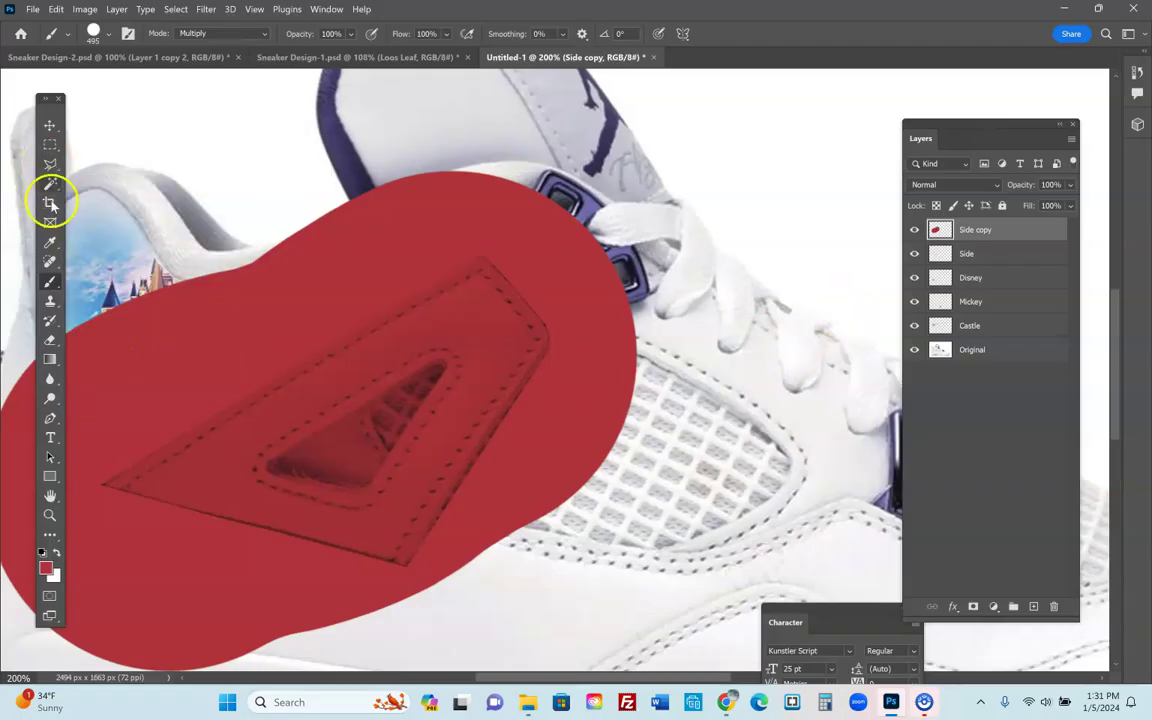
pyautogui.moveTo(50, 340); pyautogui.dragTo(108, 339)
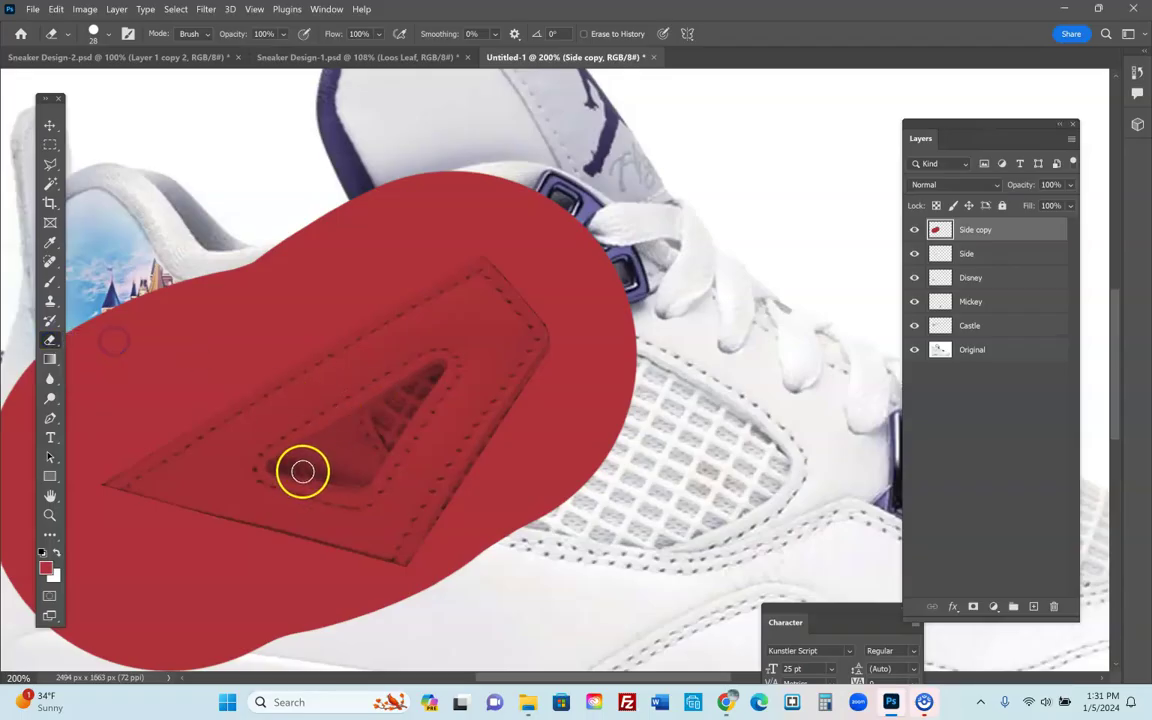
# Start erasing red from the triangular window, then zoom in closely on it
pyautogui.moveTo(305, 461); pyautogui.dragTo(333, 450)
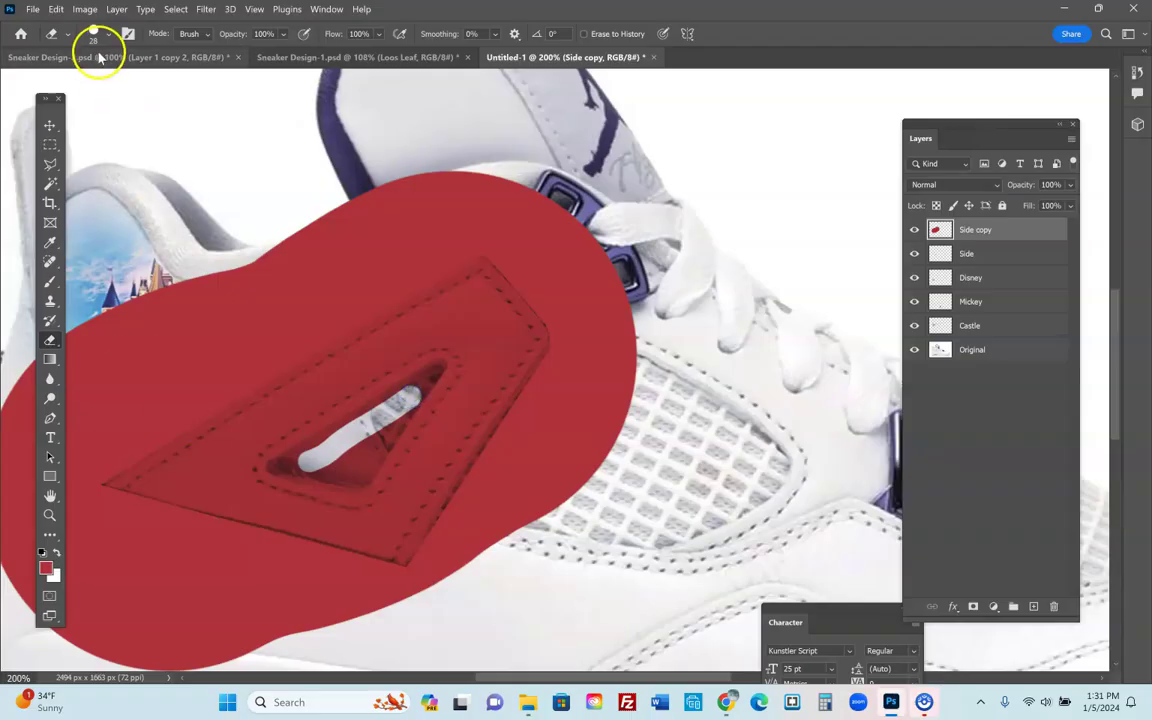
pyautogui.click(50, 514)
pyautogui.click(393, 385)
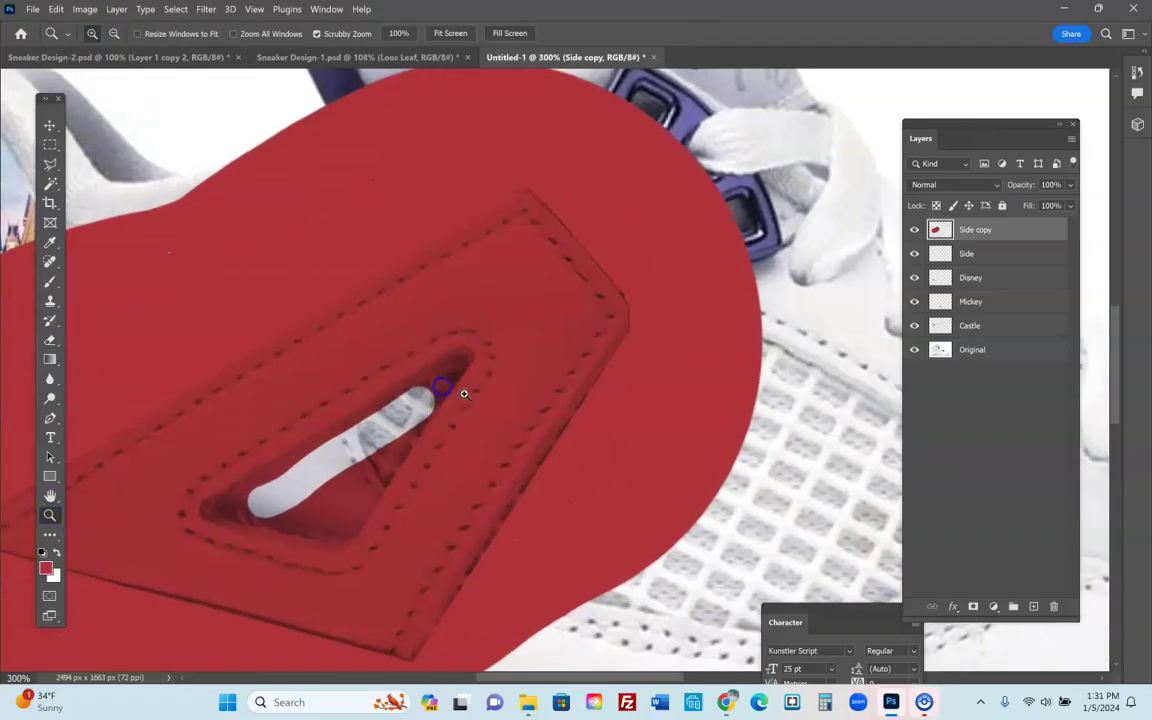
pyautogui.click(463, 391)
pyautogui.click(347, 481)
pyautogui.scroll(-2, 351, 511)
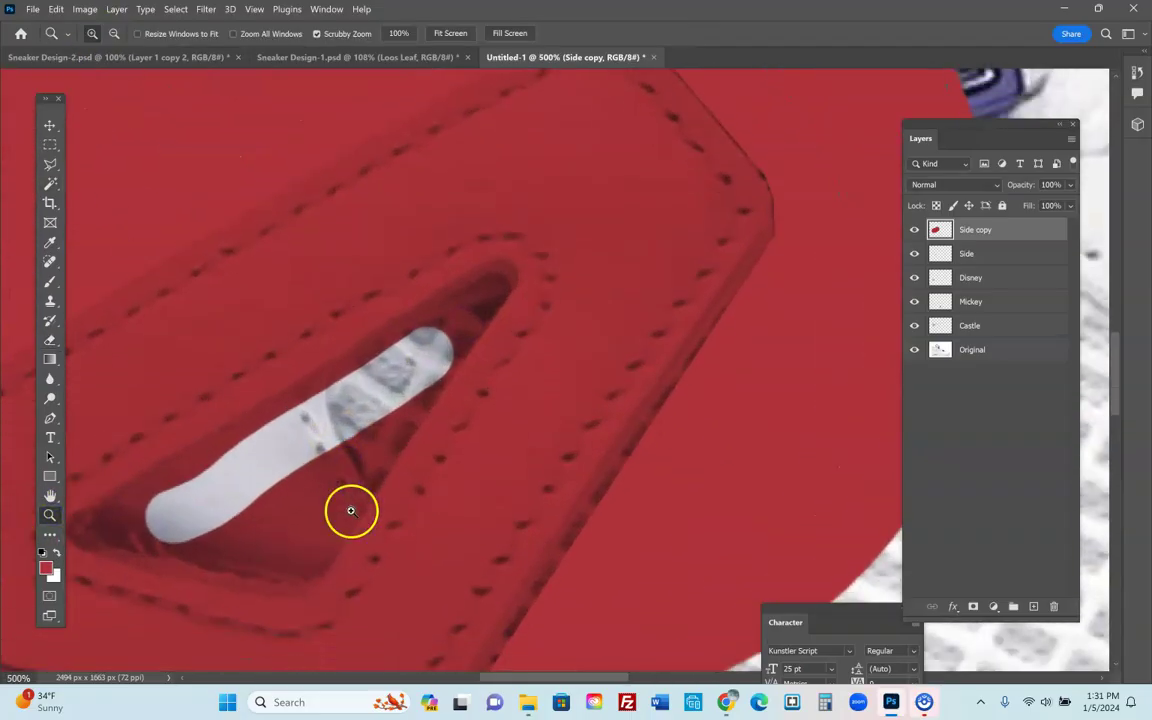
# With a smaller eraser, clear the red inside the triangular window and along its lower edge
pyautogui.click(51, 340)
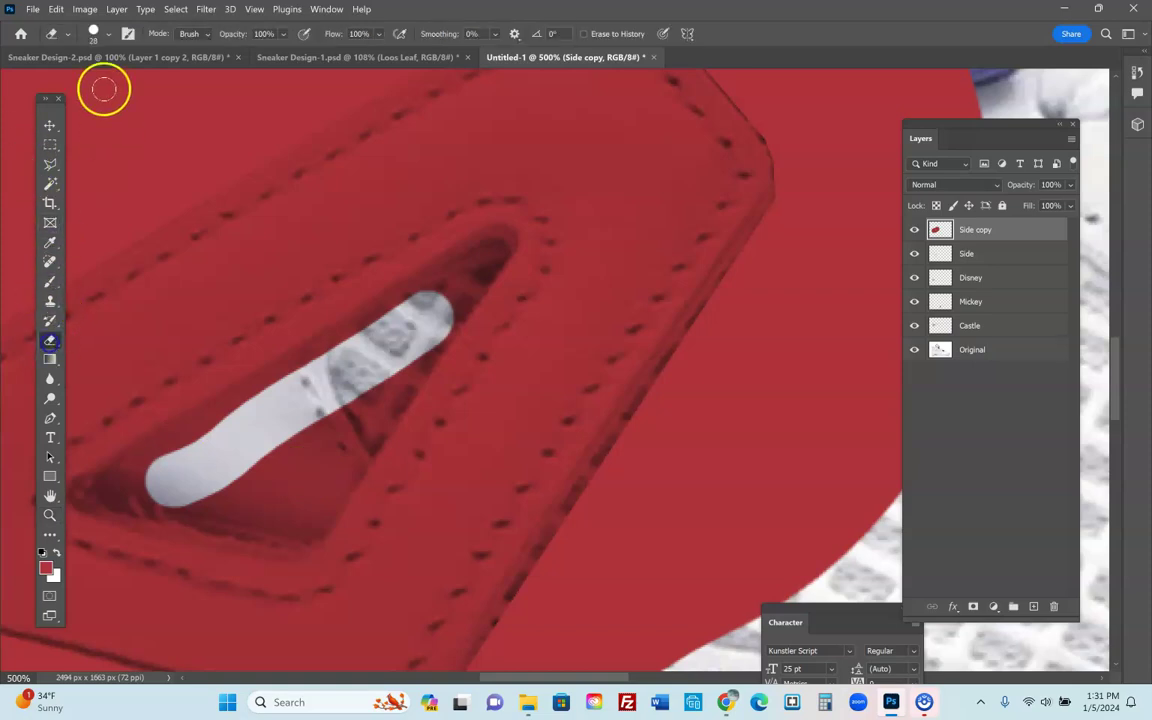
pyautogui.click(109, 33)
pyautogui.moveTo(106, 79); pyautogui.dragTo(86, 82)
pyautogui.moveTo(288, 342); pyautogui.dragTo(290, 455)
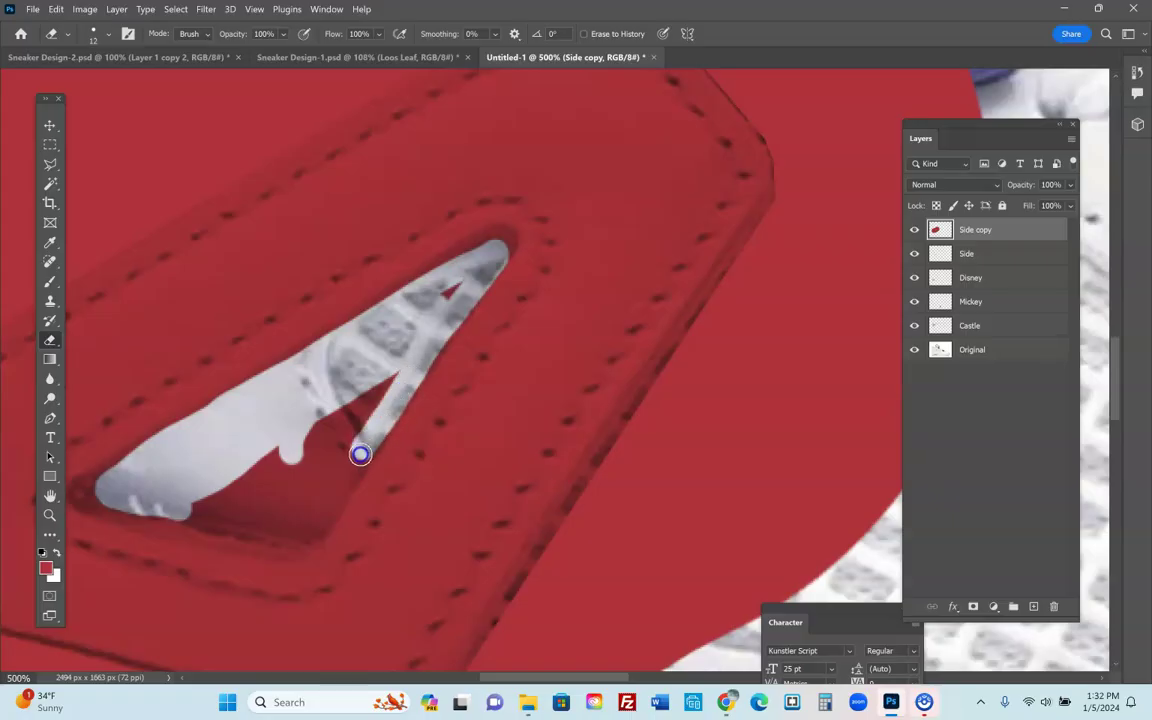
pyautogui.moveTo(264, 531); pyautogui.dragTo(179, 519)
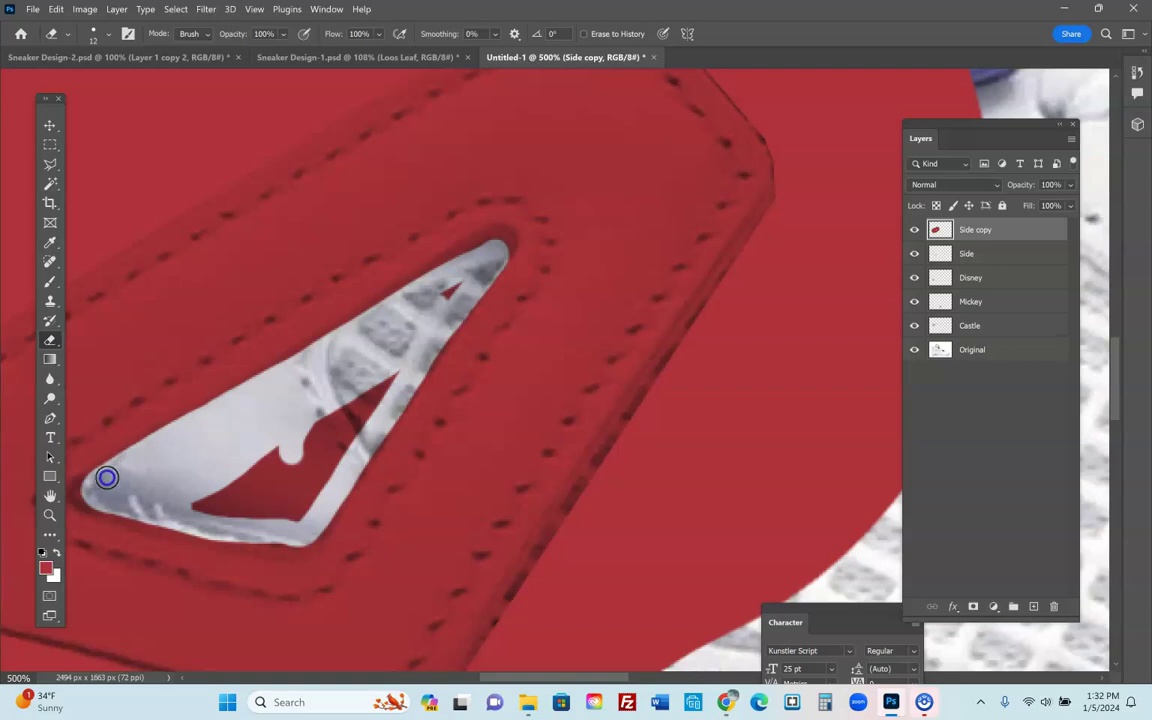
# Lasso the leftover red inside the window, then fit the sneaker on screen
pyautogui.click(50, 165)
pyautogui.click(112, 163)
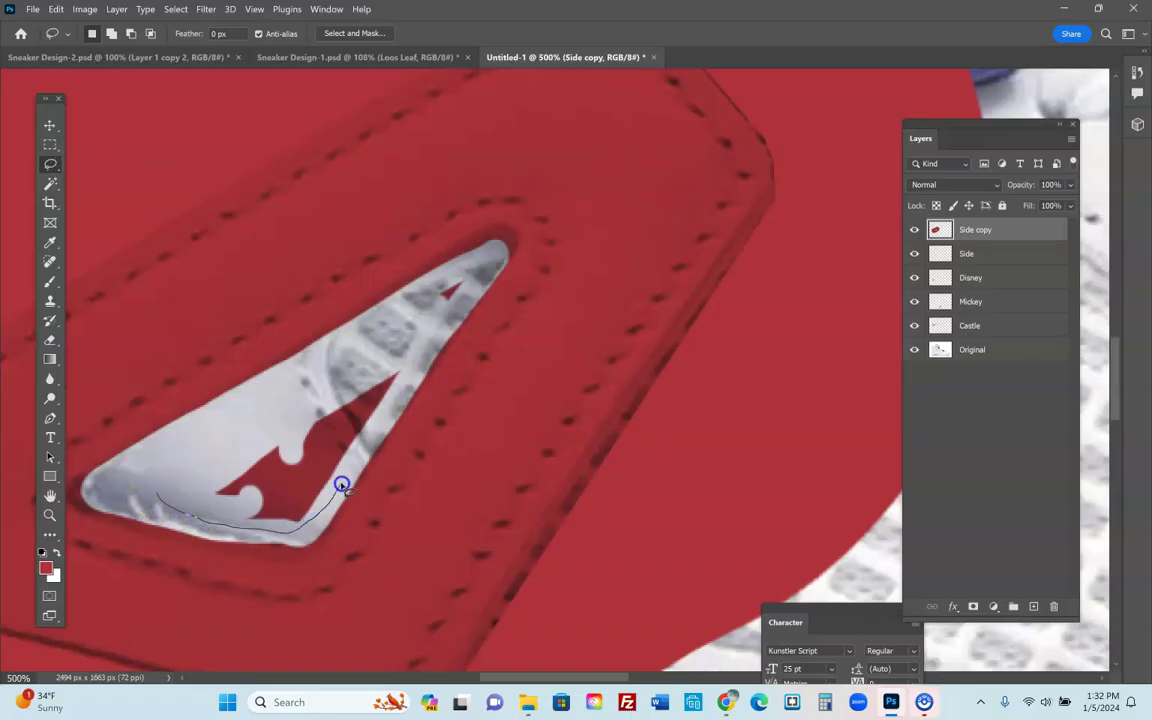
pyautogui.moveTo(471, 282)
pyautogui.mouseDown()
pyautogui.moveTo(239, 470)
pyautogui.moveTo(203, 491)
pyautogui.moveTo(155, 493)
pyautogui.mouseUp()
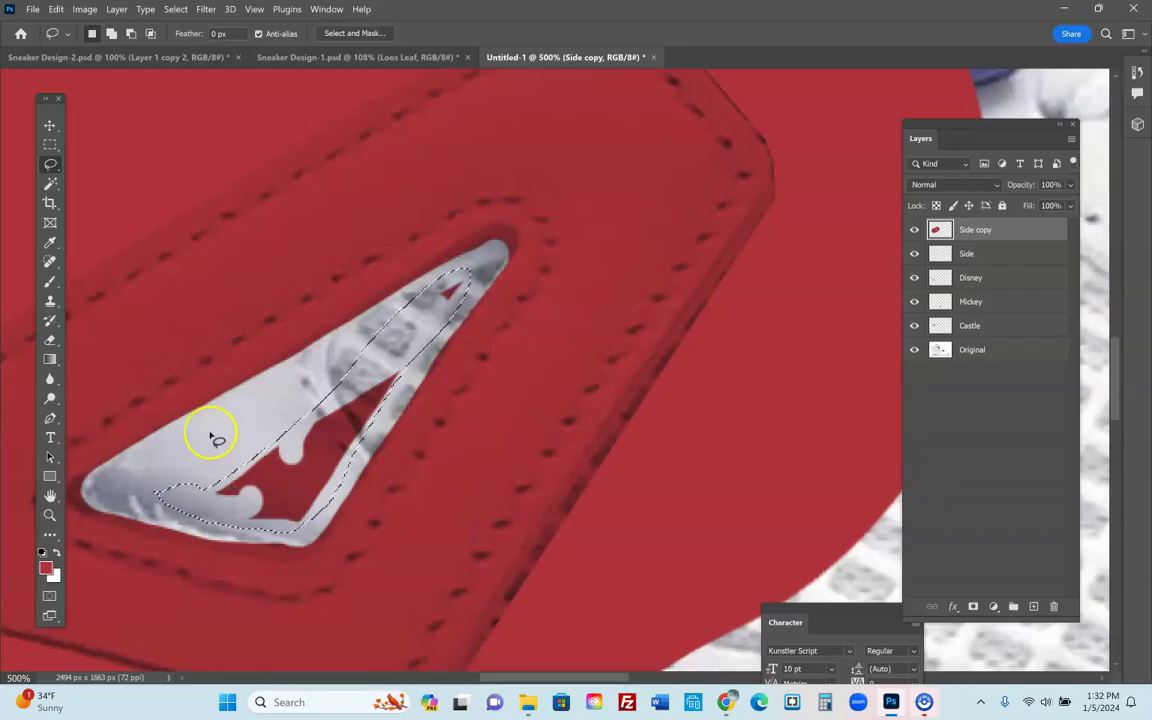
pyautogui.hotkey('ctrl', '0')
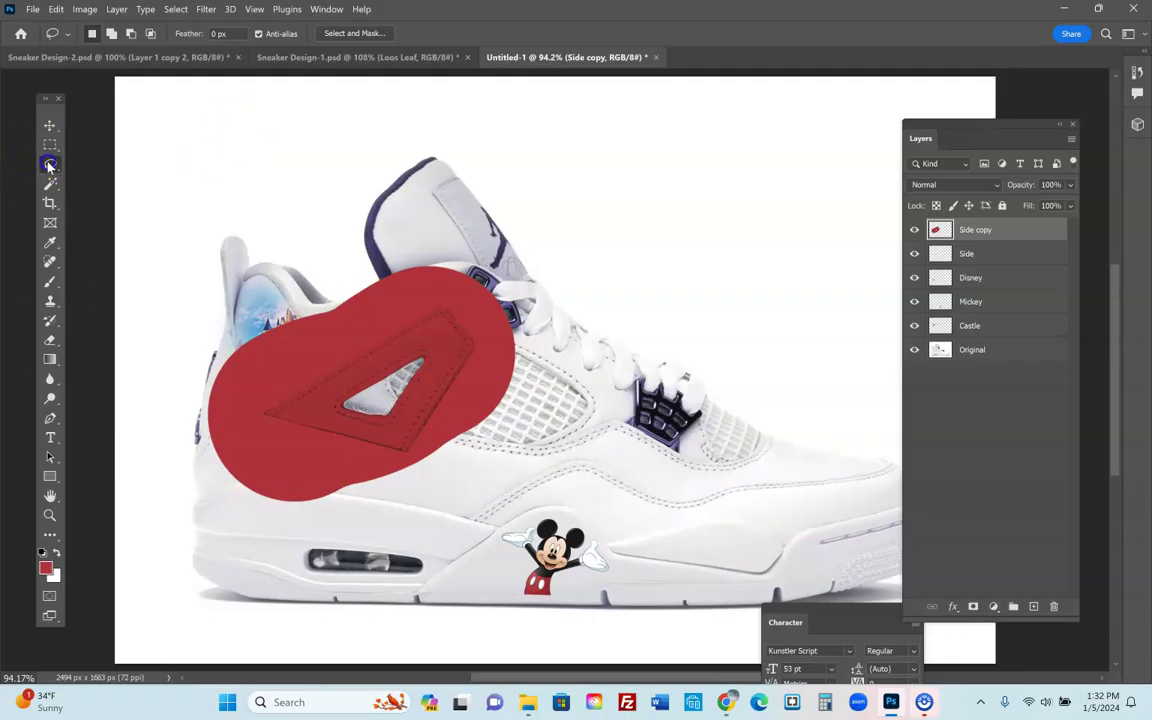
# Outline the triangular side panel with the Polygonal Lasso
pyautogui.moveTo(49, 166); pyautogui.dragTo(87, 189)
pyautogui.click(103, 186)
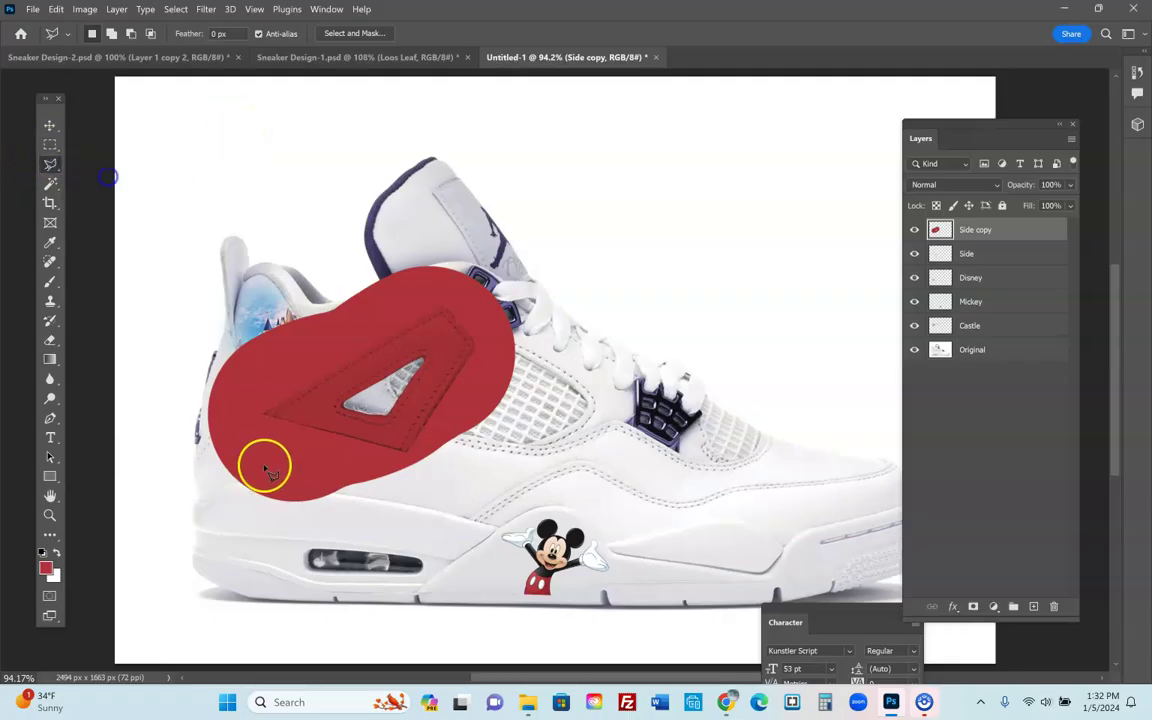
pyautogui.click(263, 414)
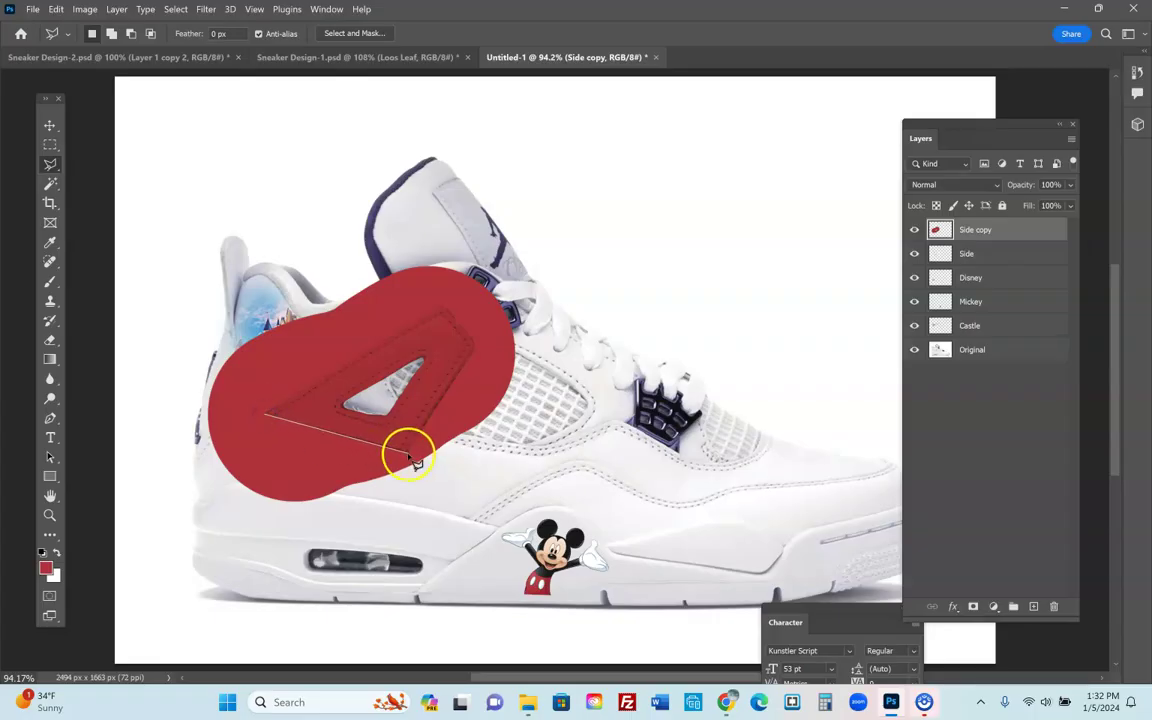
pyautogui.click(408, 454)
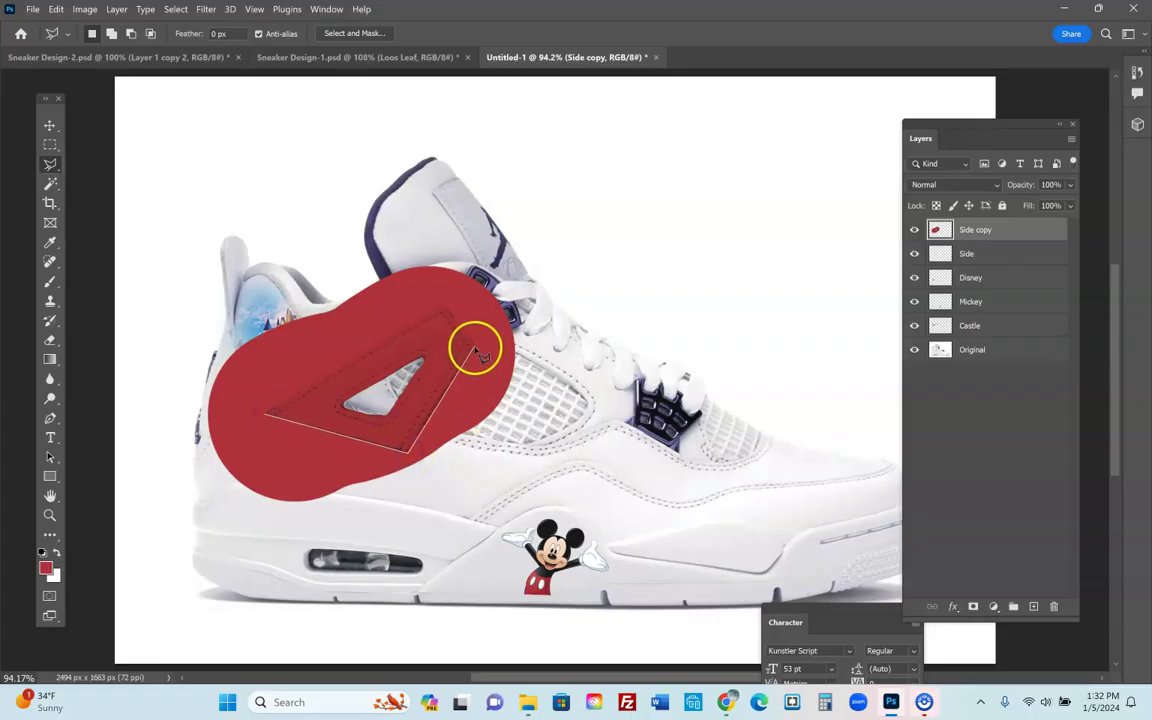
pyautogui.click(445, 310)
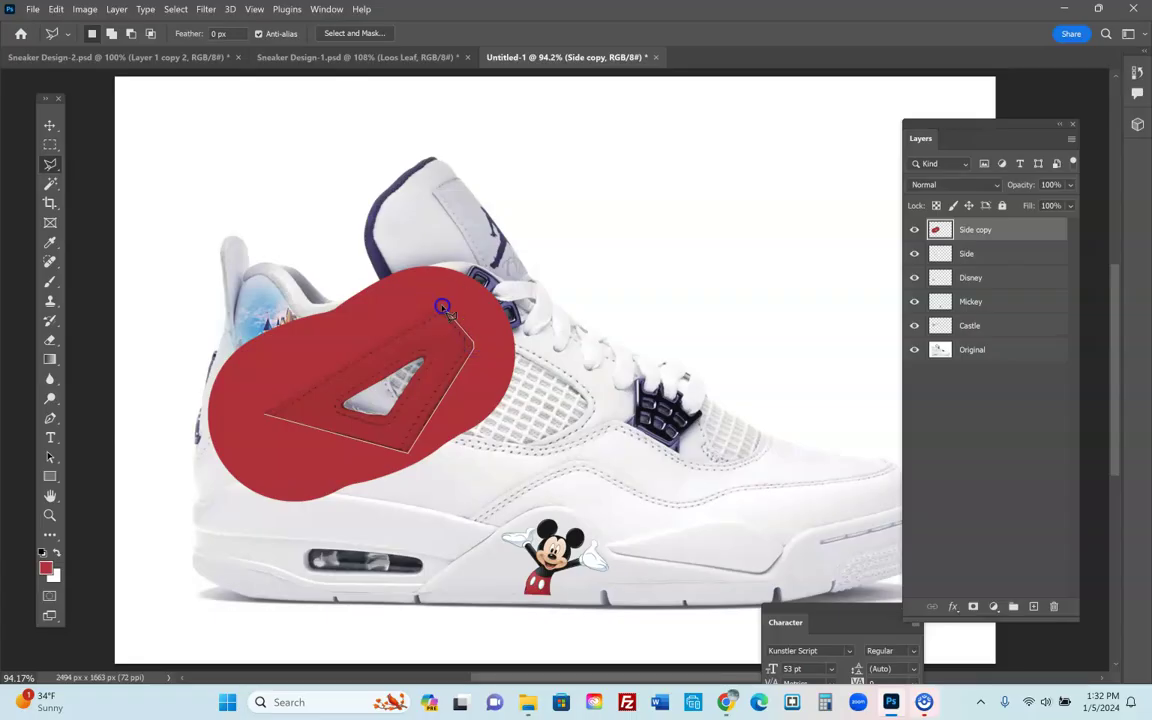
pyautogui.click(266, 413)
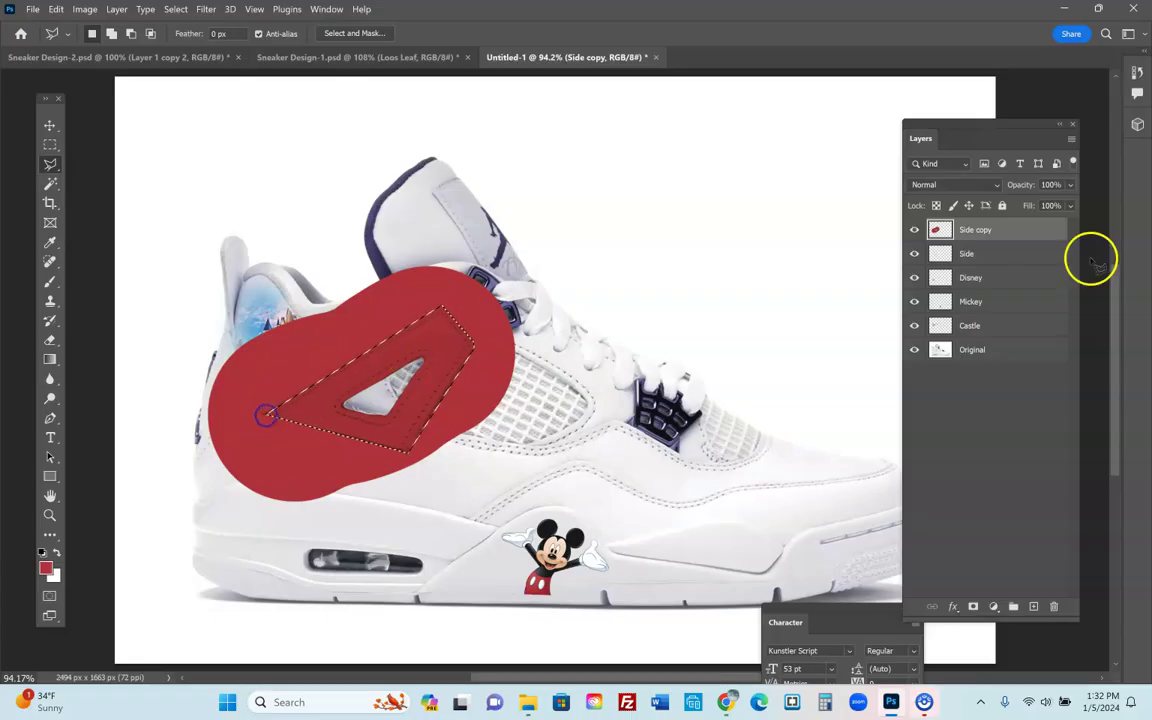
# Cut the outlined panel, delete the Side copy layer, and paste the panel in place
pyautogui.click(55, 10)
pyautogui.click(75, 92)
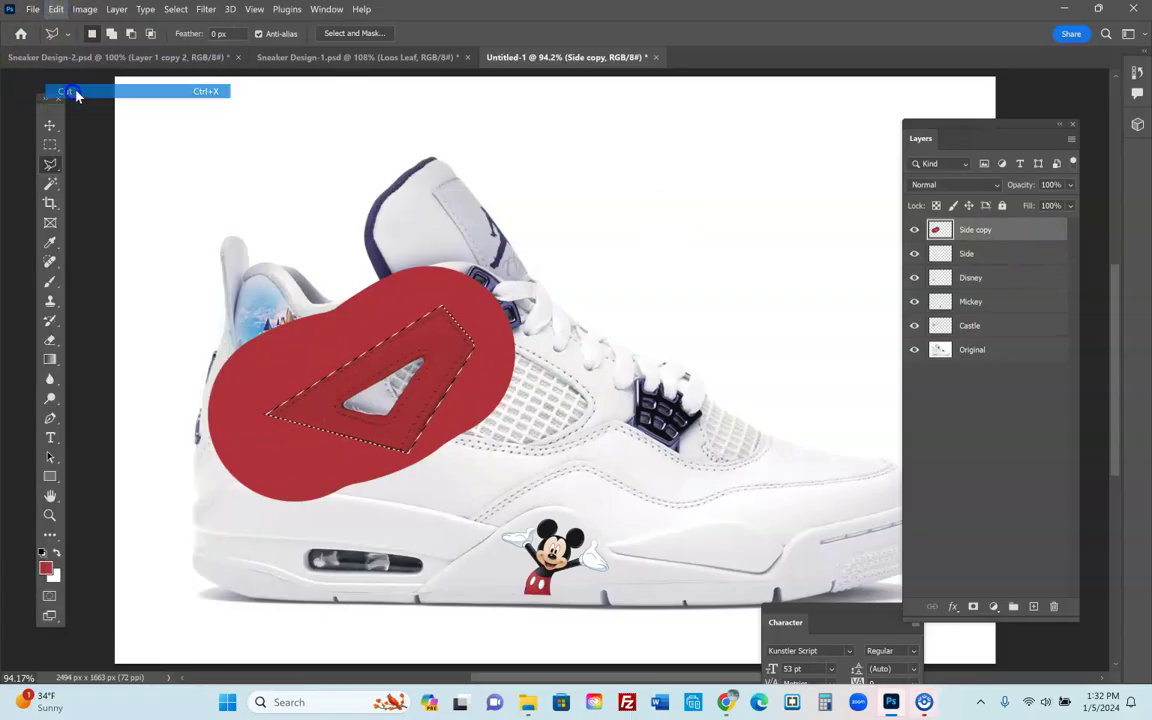
pyautogui.moveTo(944, 229); pyautogui.dragTo(1056, 608)
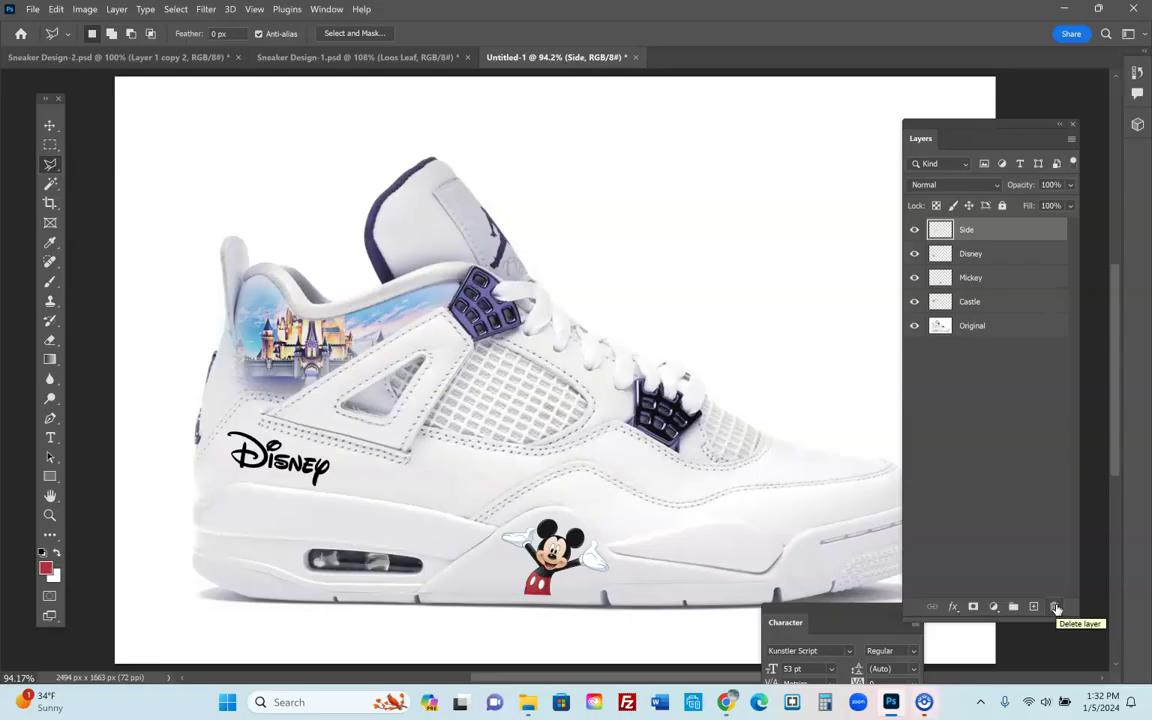
pyautogui.click(55, 10)
pyautogui.moveTo(77, 148)
pyautogui.click(300, 160)
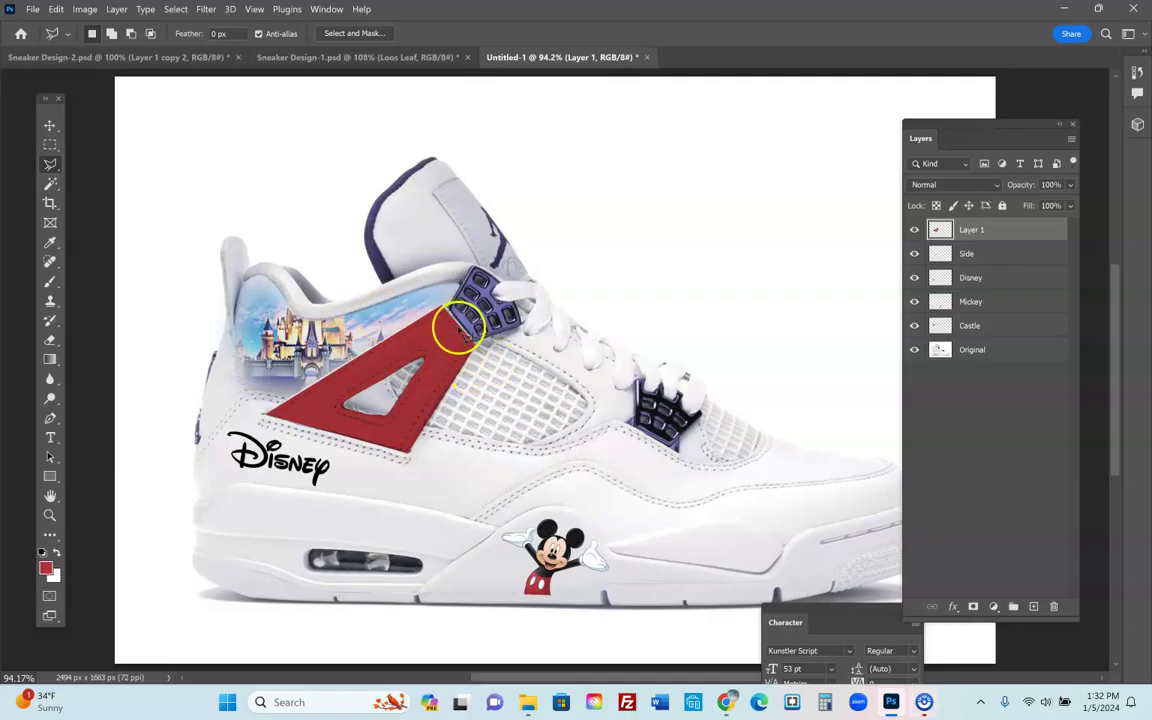
pyautogui.click(47, 514)
# Zoom to 400% on the red panel's top corner beside the eyelet
pyautogui.click(458, 328)
pyautogui.click(458, 328)
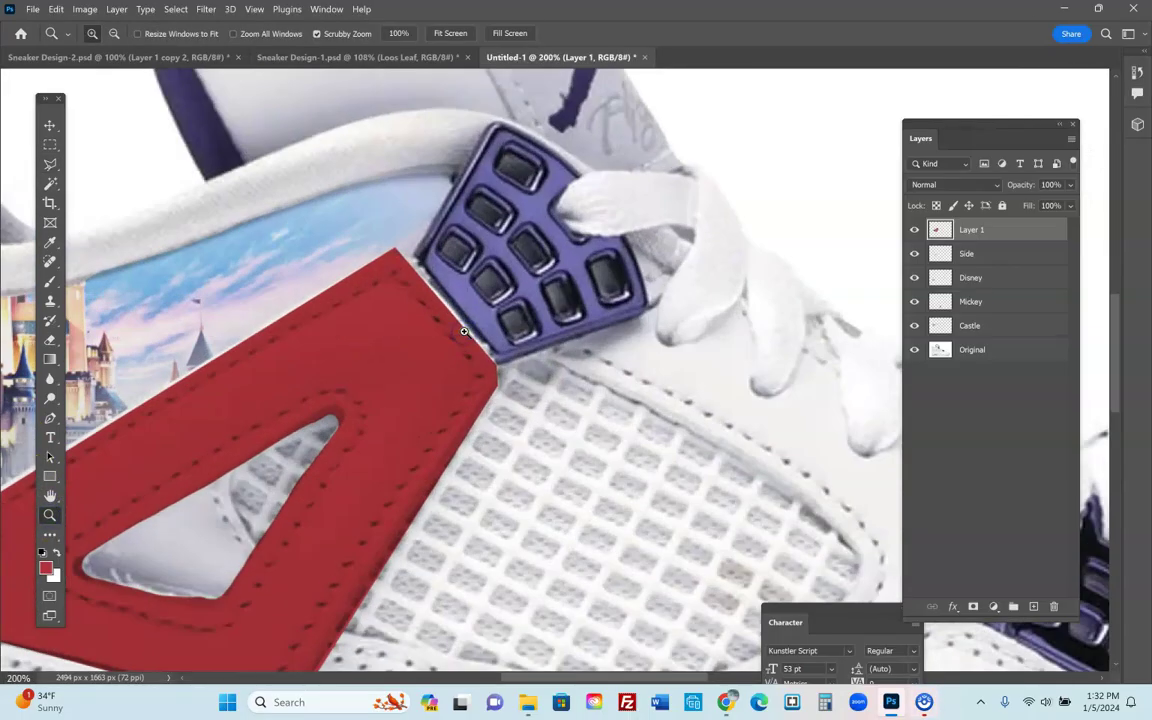
pyautogui.click(458, 328)
pyautogui.click(458, 328)
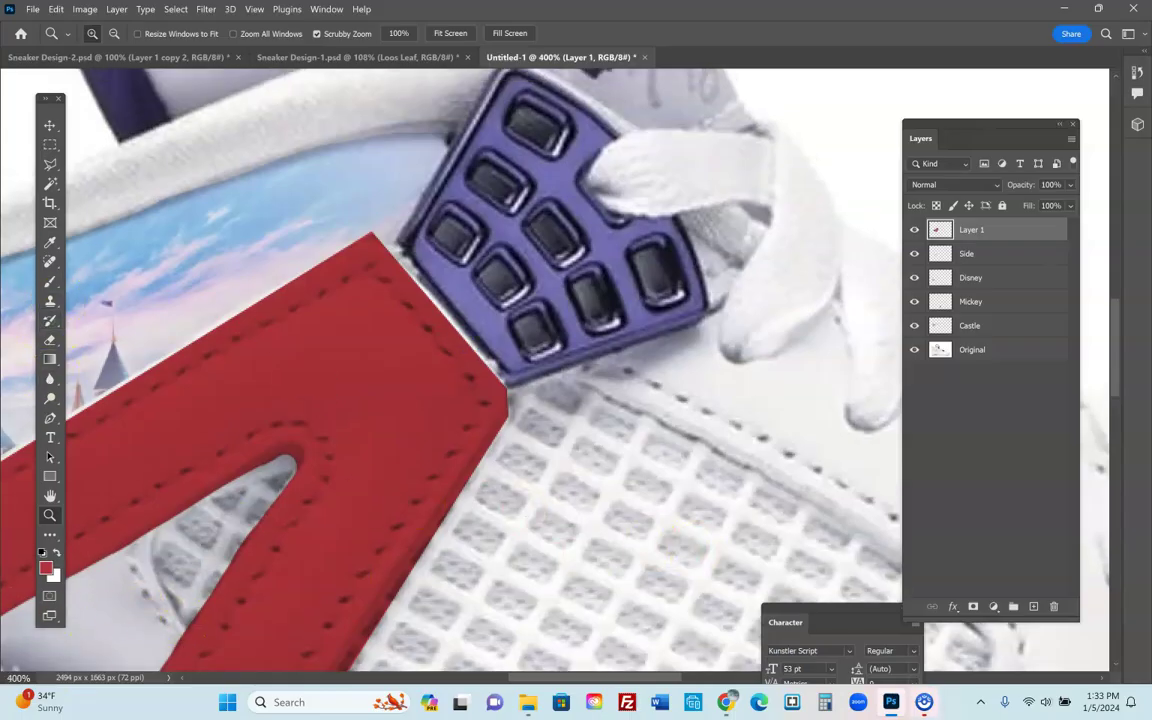
pyautogui.scroll(1, 175, 579)
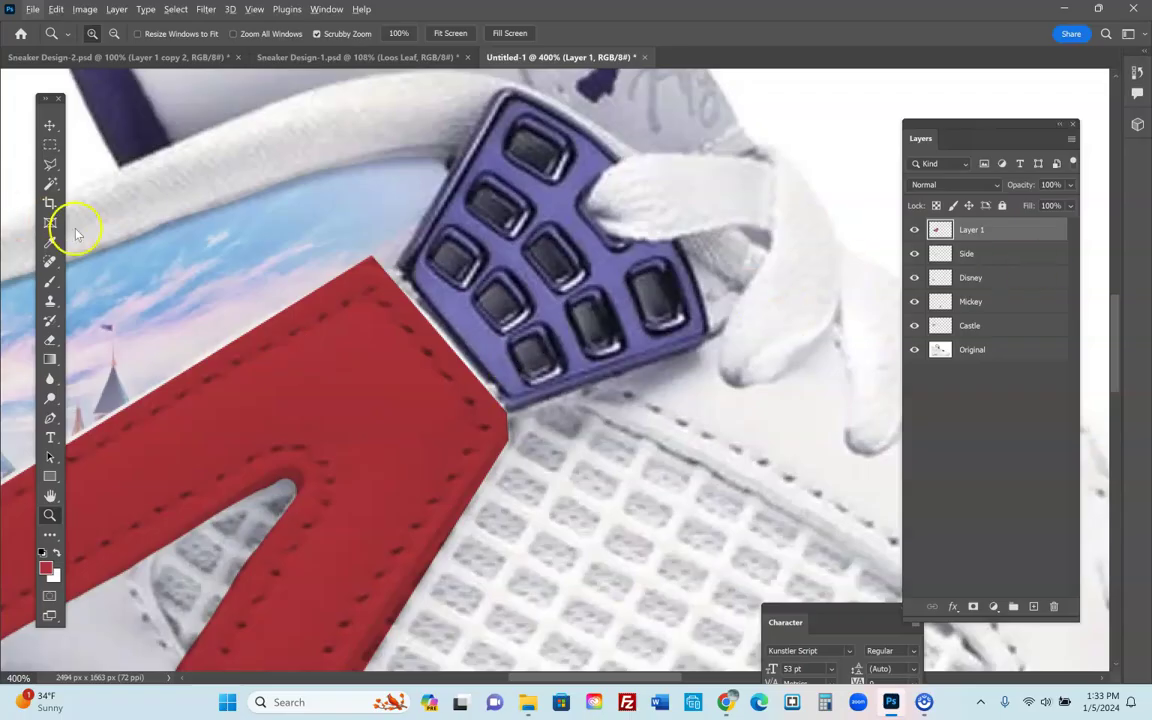
# Clone-stamp and erase the red spill along the panel's top edge, then return to 100%
pyautogui.click(50, 300)
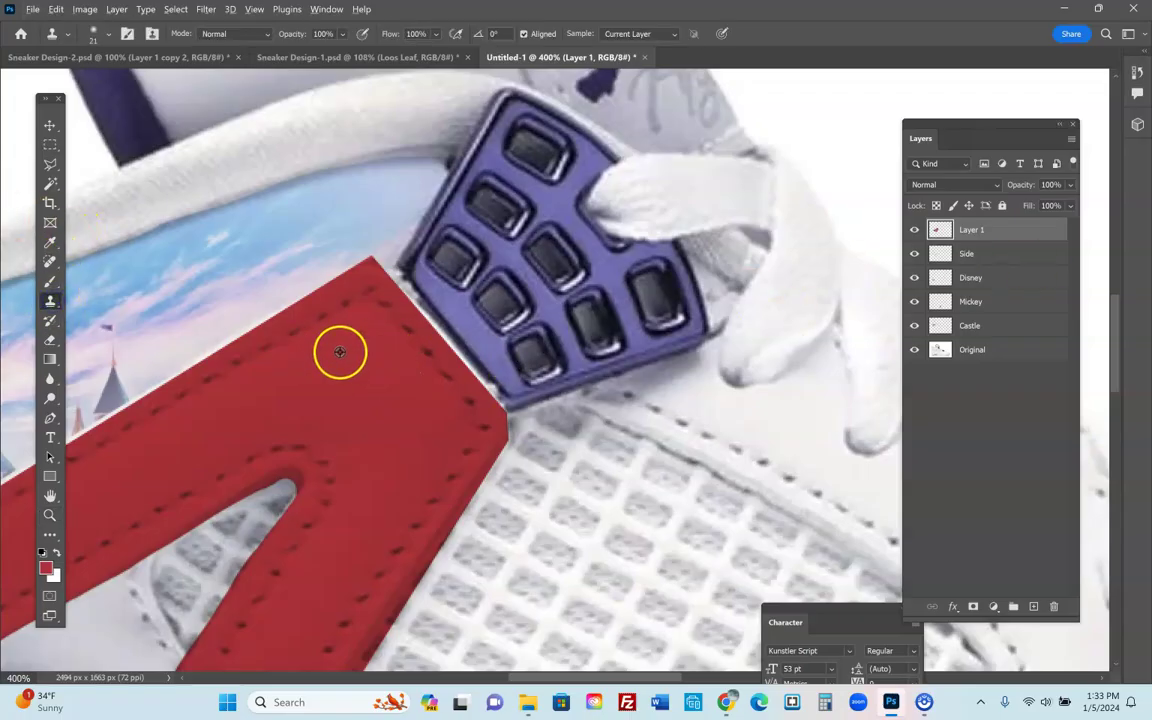
pyautogui.moveTo(392, 286); pyautogui.dragTo(383, 265)
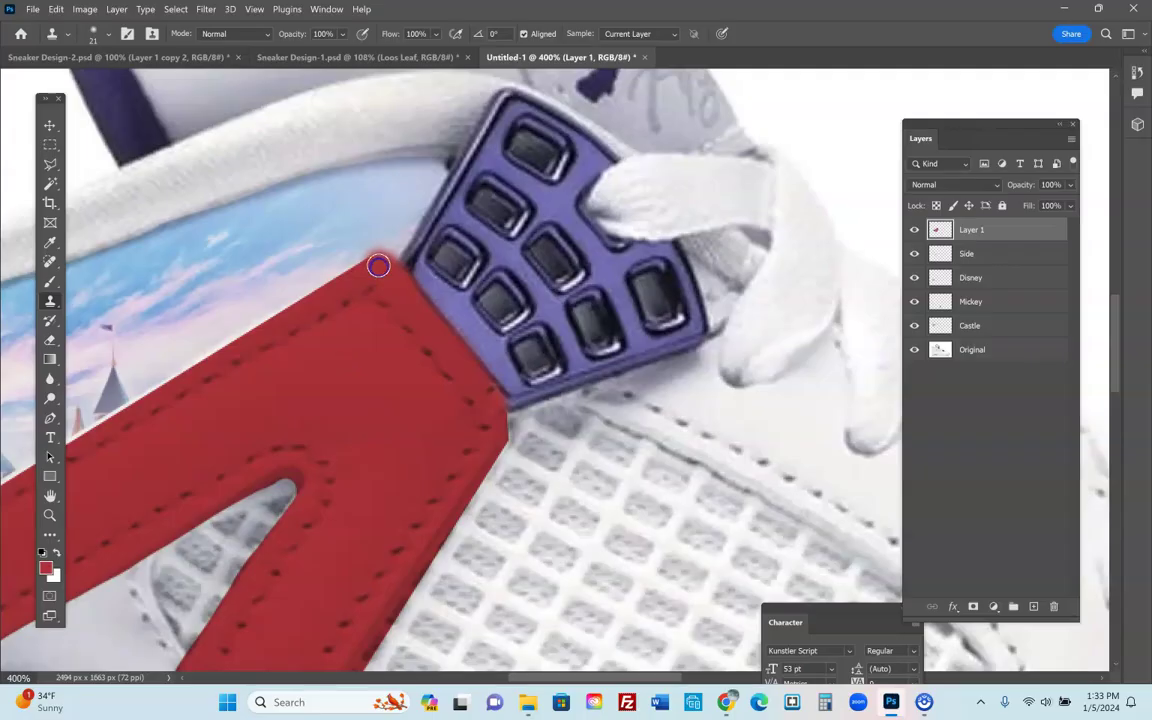
pyautogui.click(50, 337)
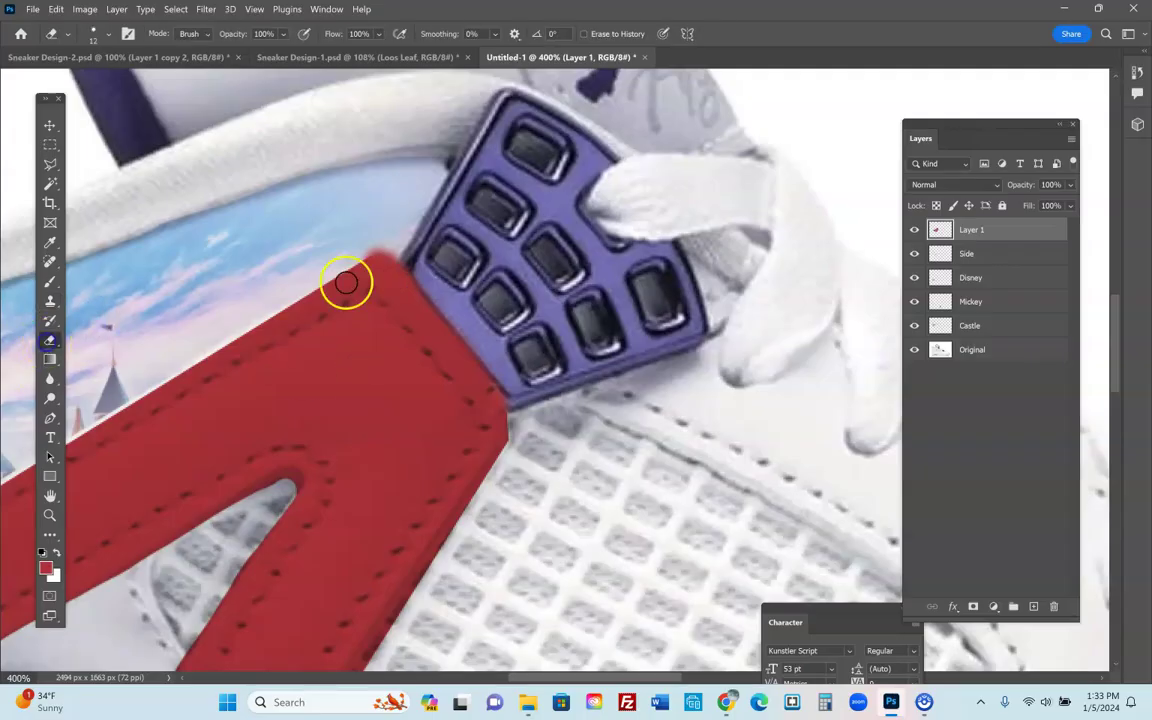
pyautogui.moveTo(383, 250)
pyautogui.mouseDown()
pyautogui.moveTo(342, 252)
pyautogui.moveTo(352, 258)
pyautogui.mouseUp()
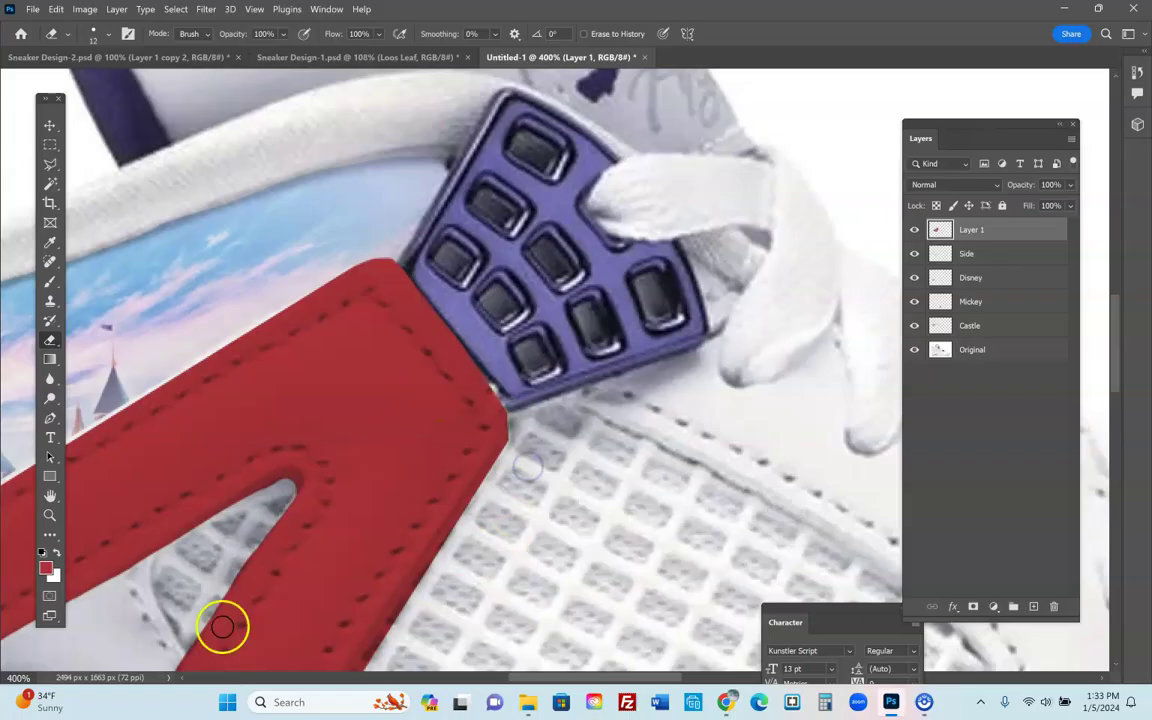
pyautogui.doubleClick(49, 515)
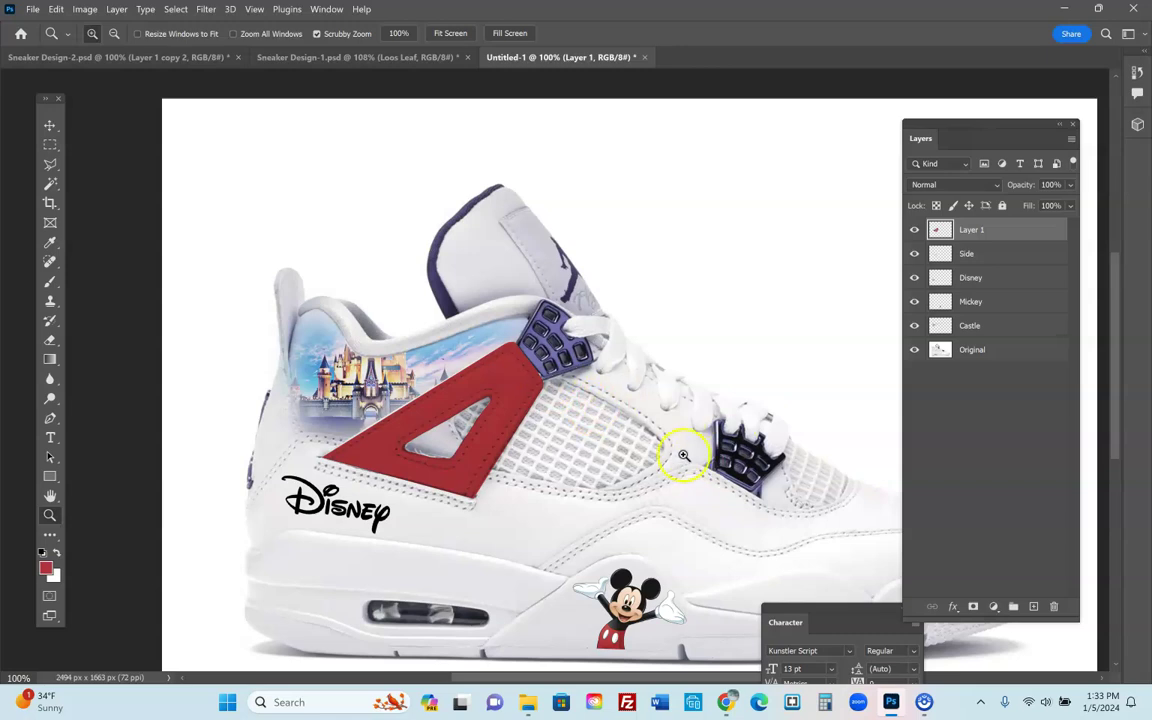
pyautogui.scroll(-3, 680, 456)
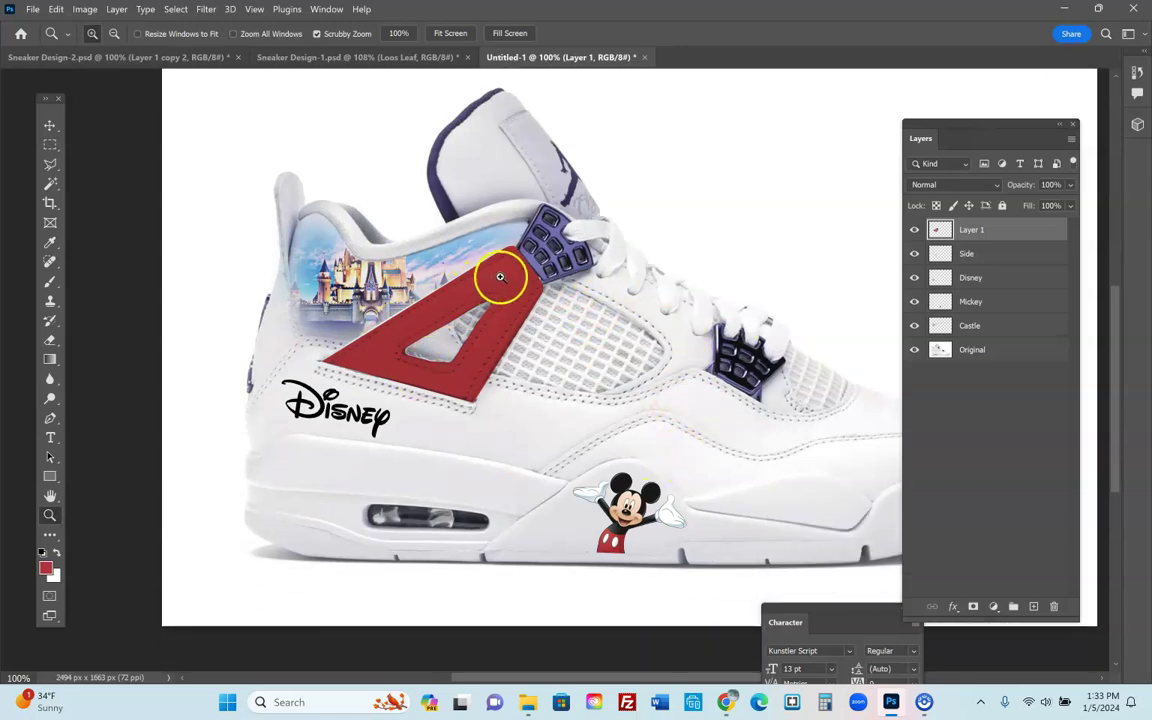
pyautogui.click(308, 57)
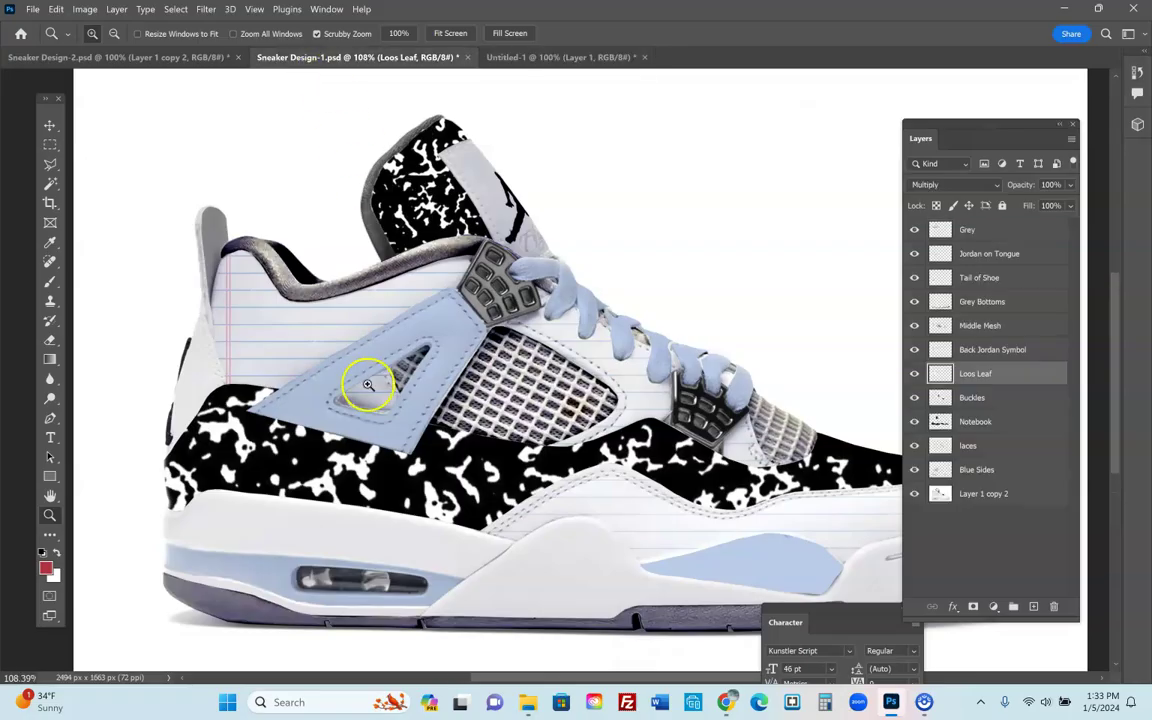
pyautogui.click(437, 364)
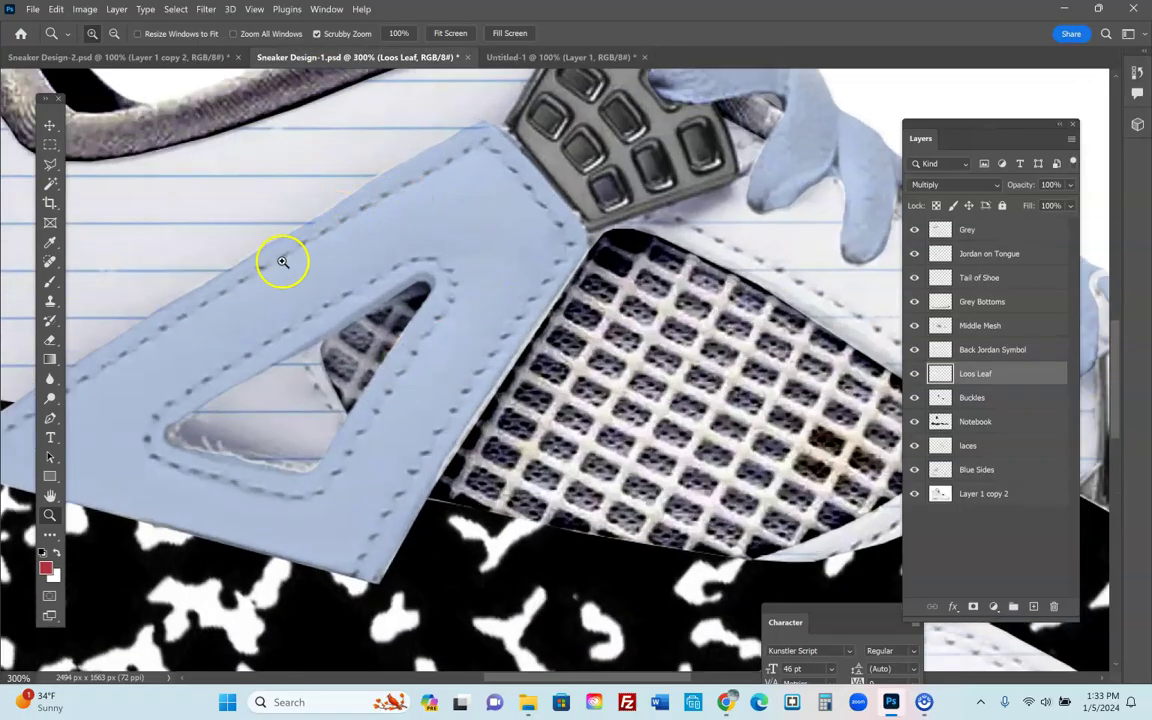
pyautogui.doubleClick(49, 515)
pyautogui.click(349, 326)
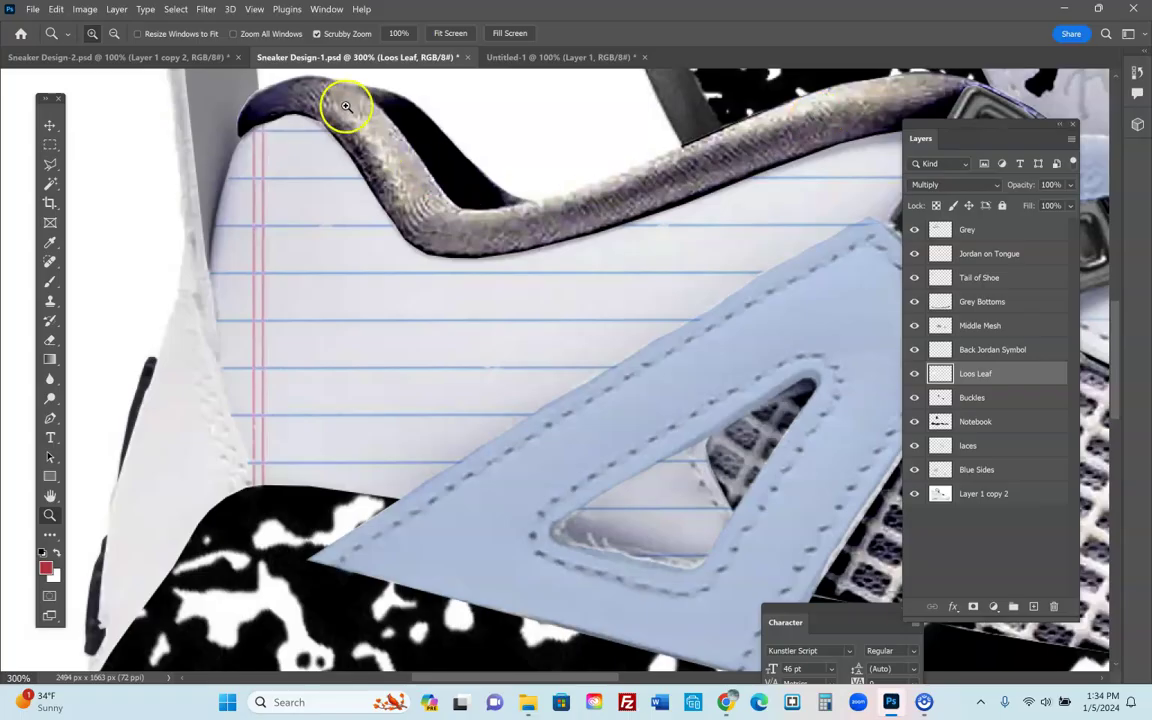
pyautogui.doubleClick(49, 516)
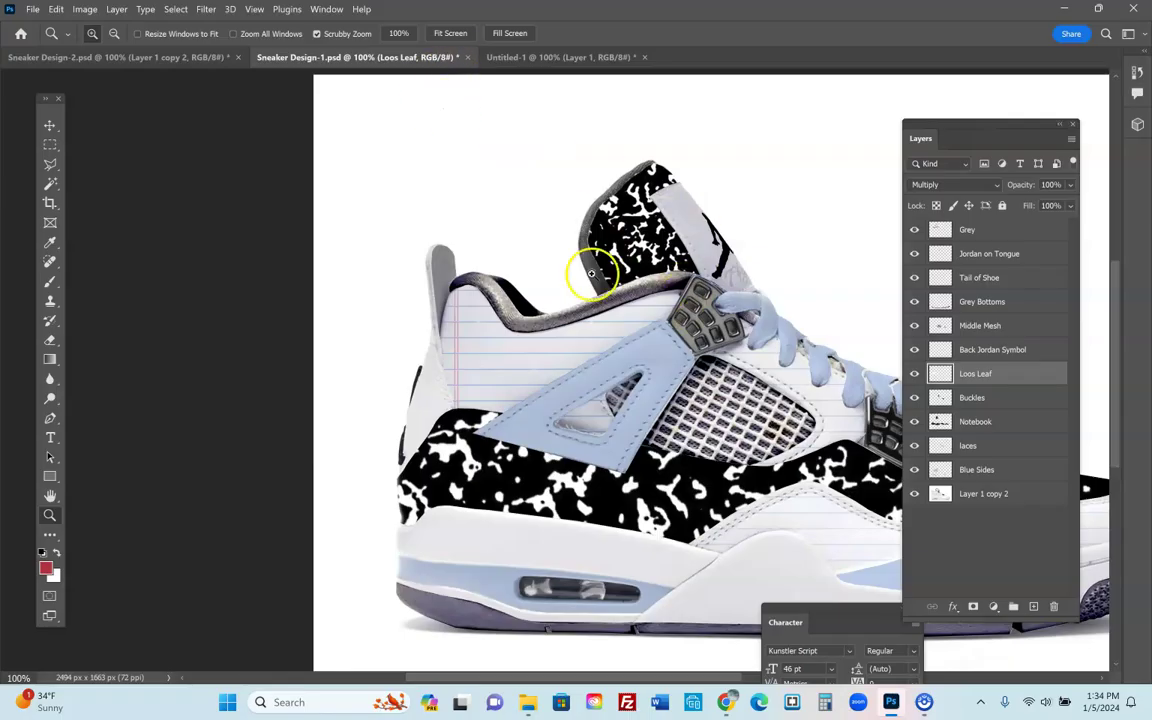
pyautogui.click(49, 497)
pyautogui.moveTo(545, 475); pyautogui.dragTo(335, 400)
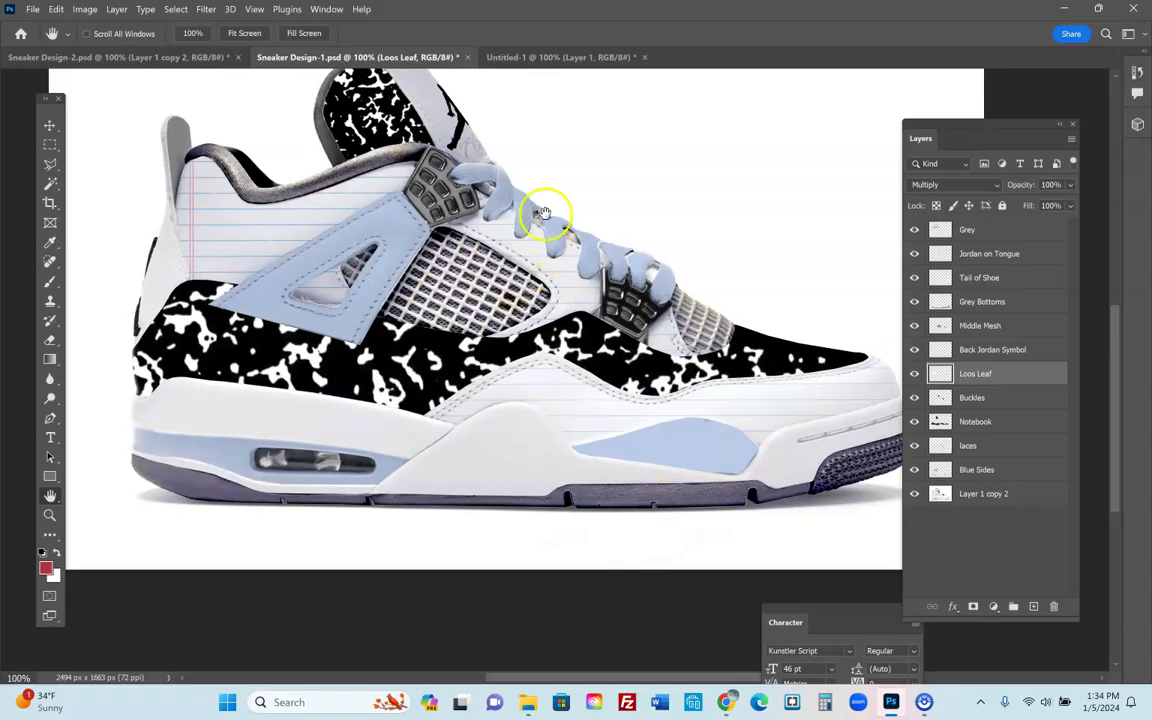
pyautogui.click(570, 58)
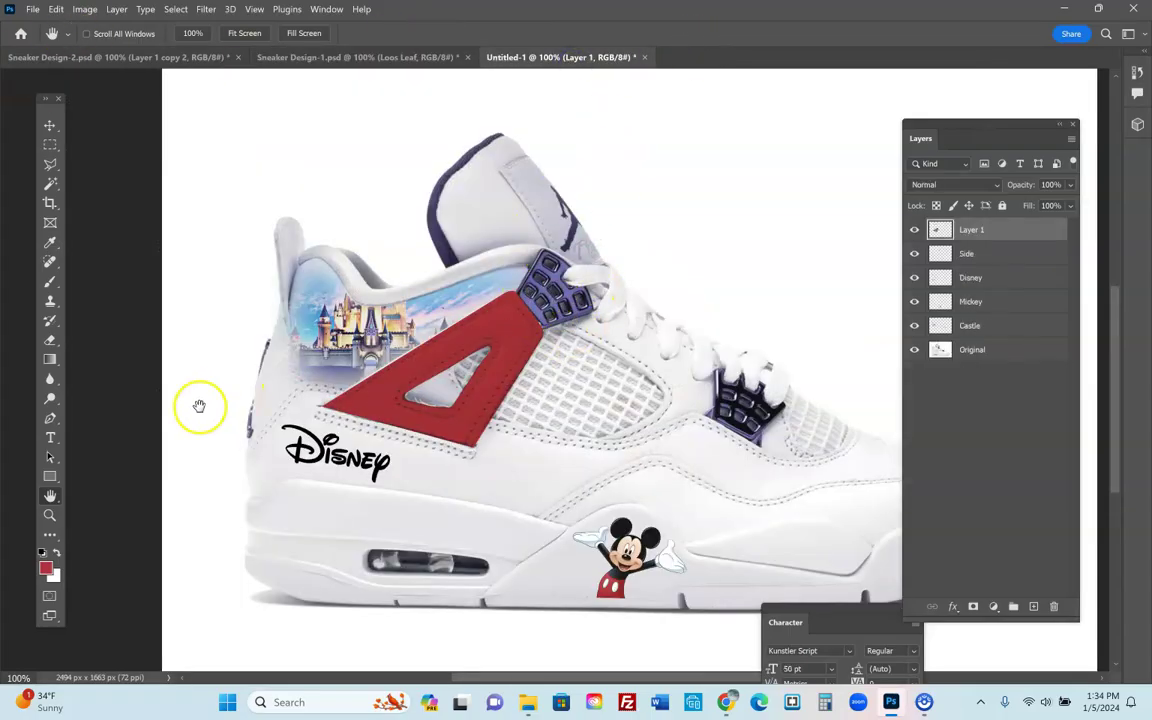
# Select the Original layer, zoom in on the eyelet area, and hide the added layers
pyautogui.click(990, 352)
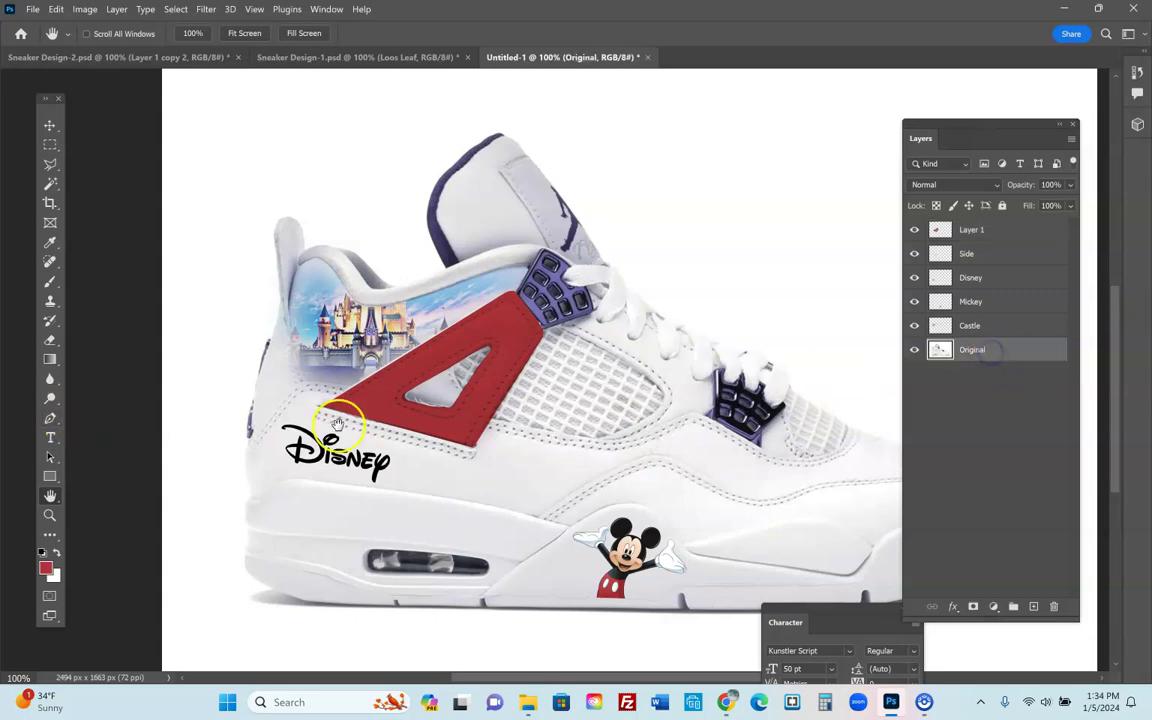
pyautogui.moveTo(50, 164); pyautogui.dragTo(137, 181)
pyautogui.click(43, 516)
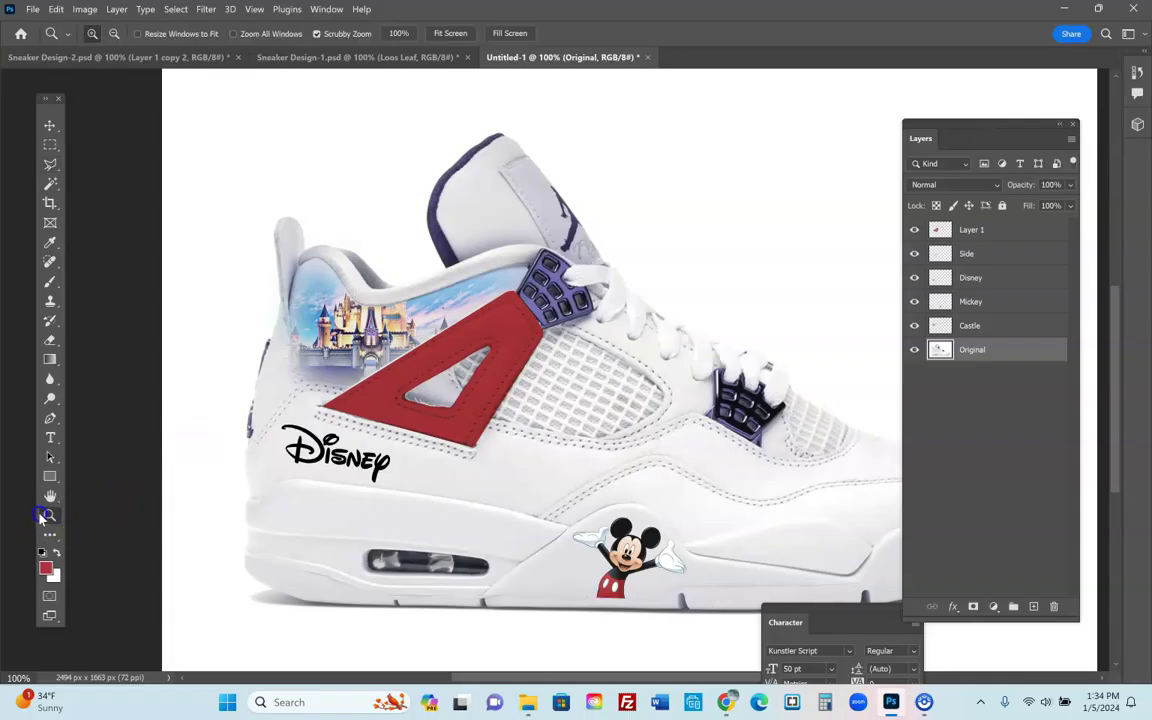
pyautogui.click(571, 283)
pyautogui.click(571, 283)
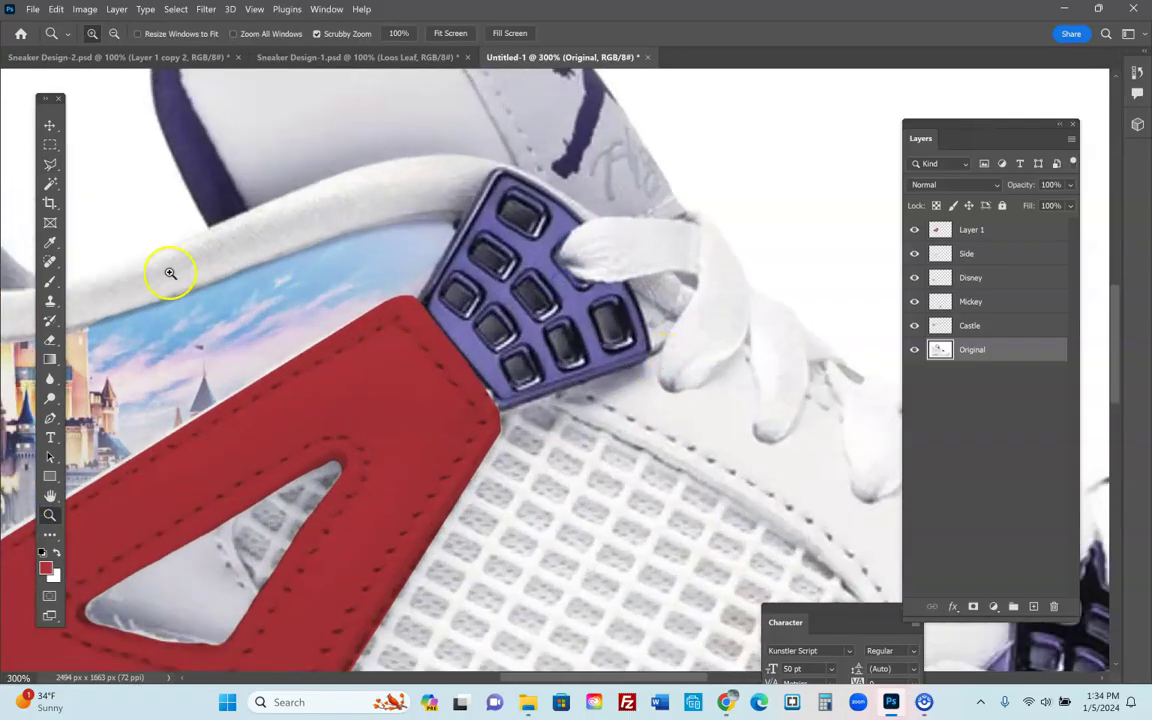
pyautogui.moveTo(50, 164); pyautogui.dragTo(122, 180)
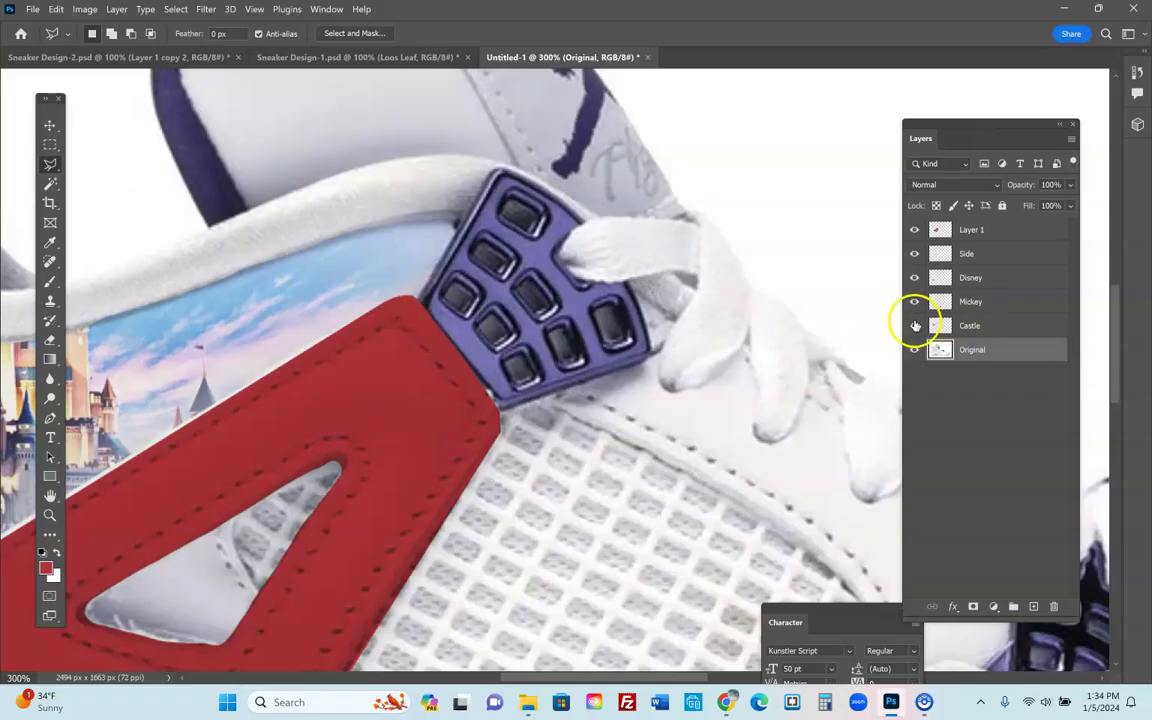
pyautogui.click(914, 229)
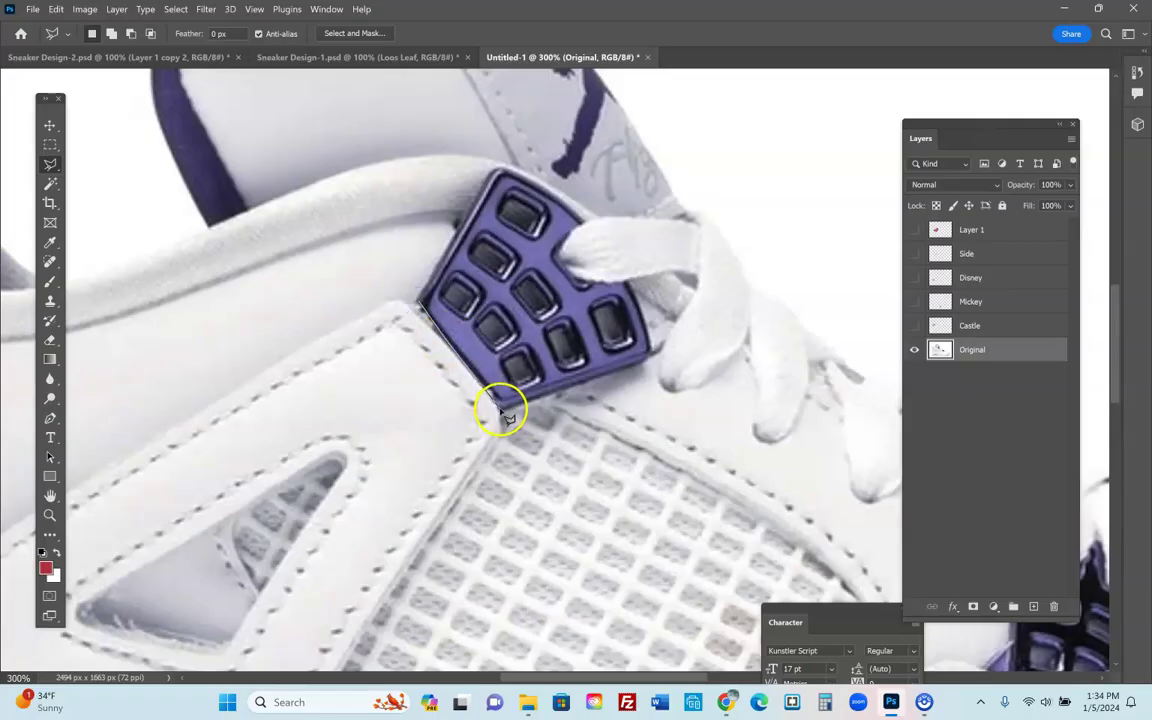
# Outline the purple upper eyelet pad with the Polygonal Lasso
pyautogui.click(502, 412)
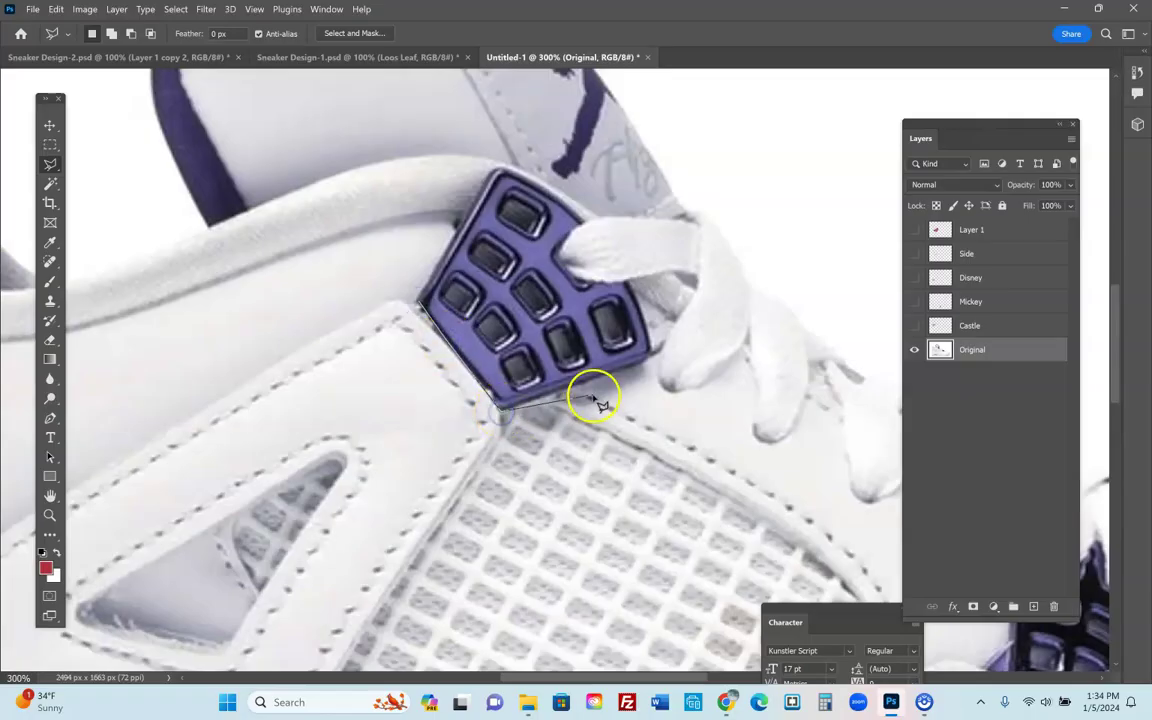
pyautogui.click(653, 352)
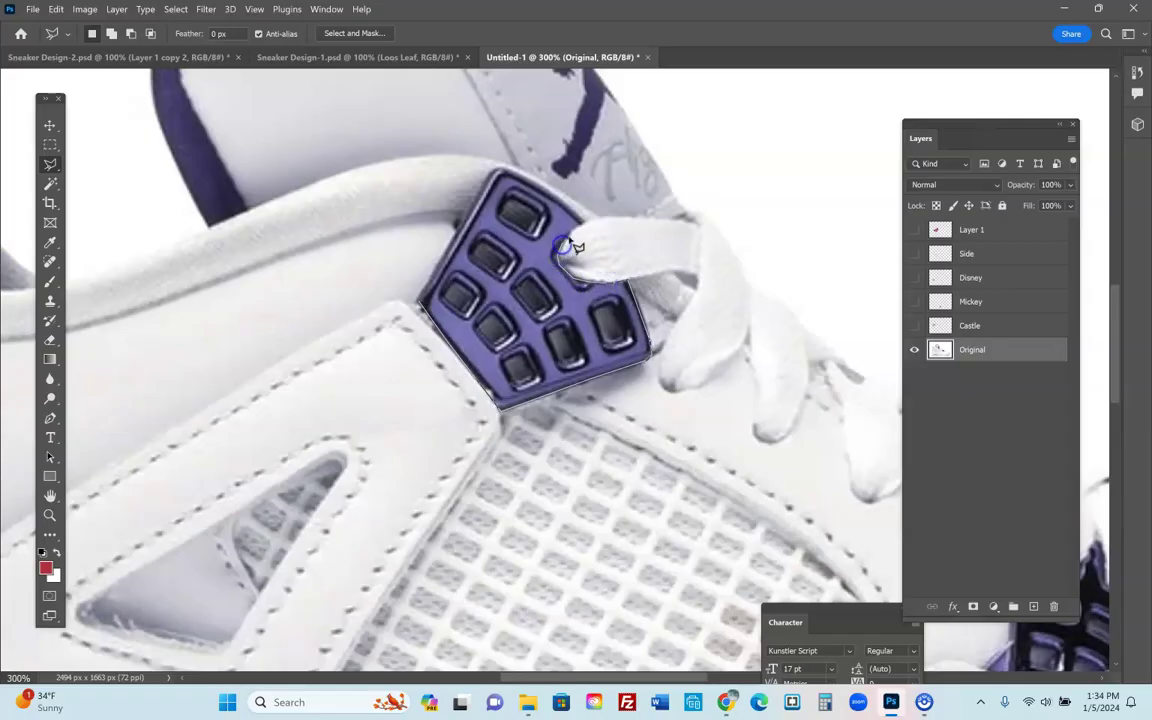
pyautogui.click(558, 200)
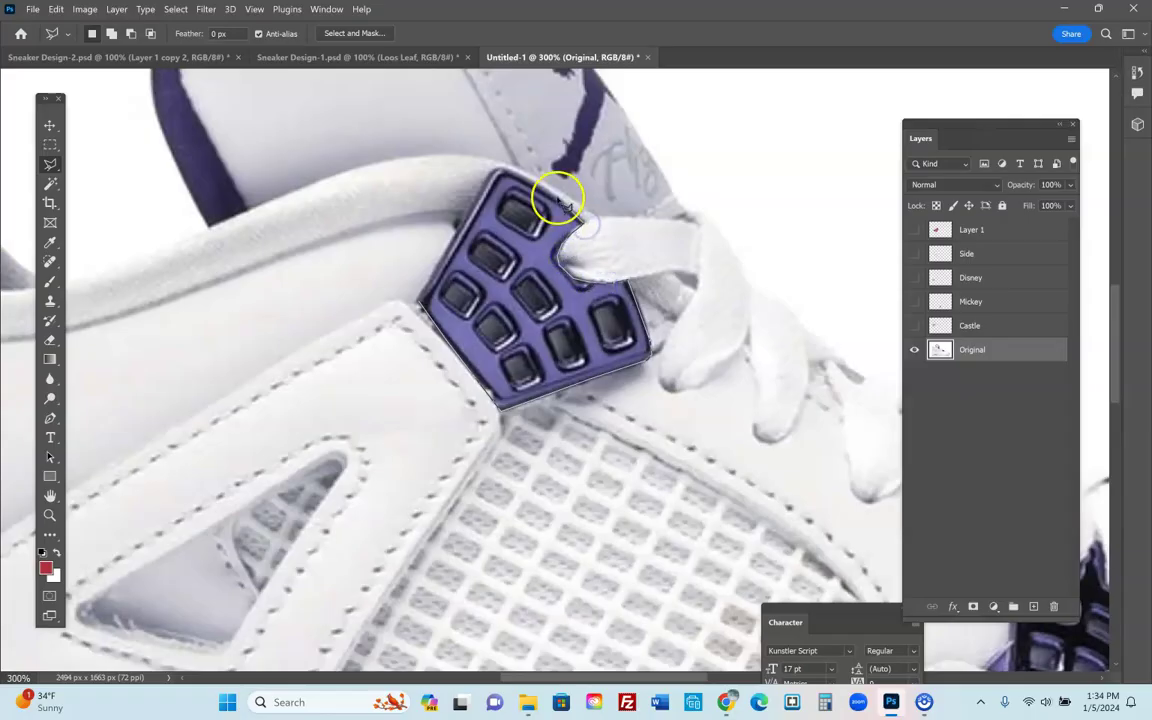
pyautogui.click(513, 179)
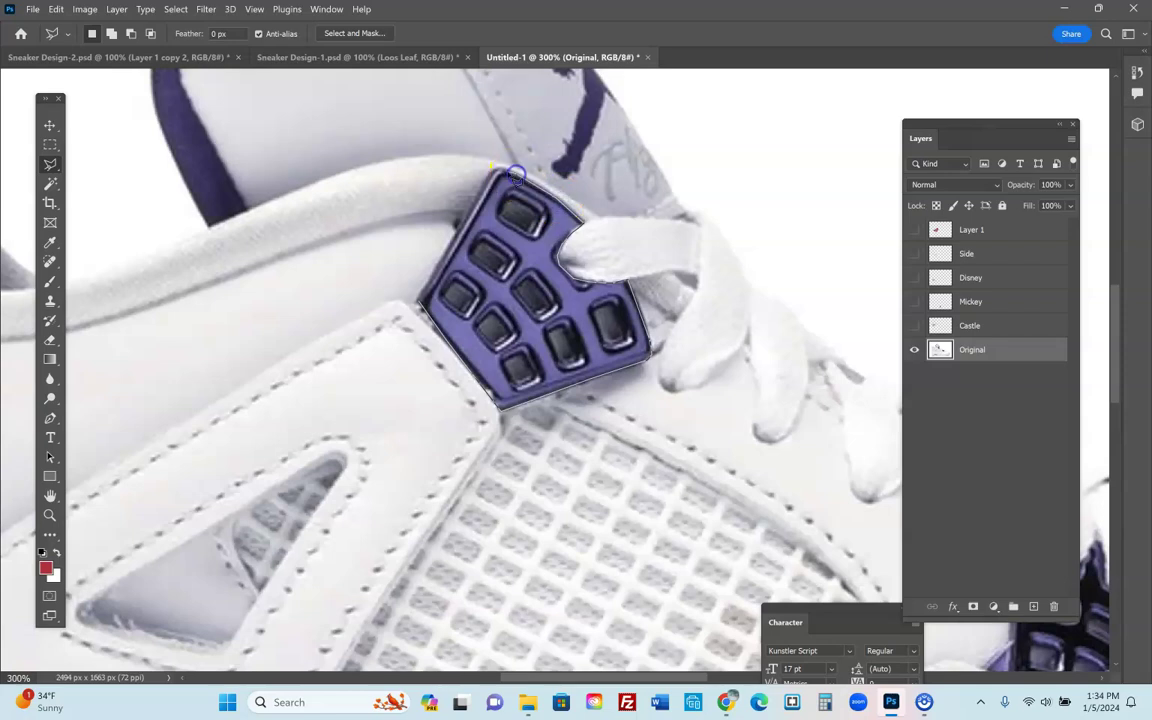
pyautogui.click(462, 229)
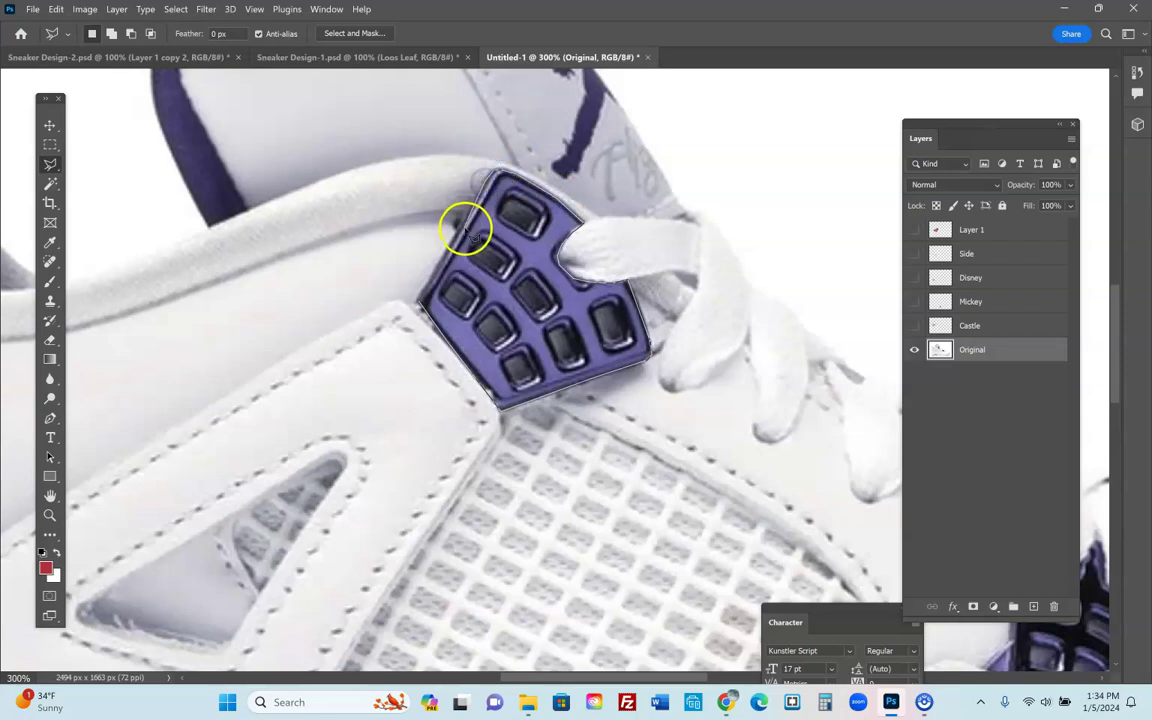
pyautogui.click(420, 302)
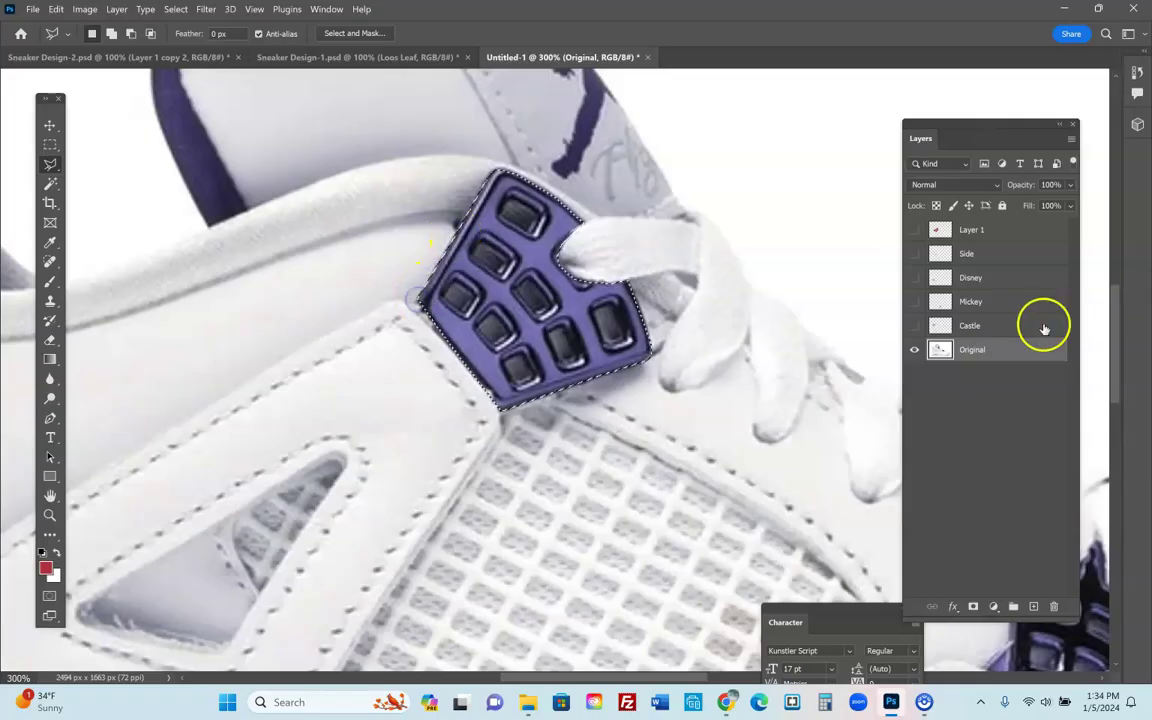
# Copy the pad merged and paste it in place as a new layer
pyautogui.click(56, 9)
pyautogui.click(86, 121)
pyautogui.click(56, 9)
pyautogui.moveTo(80, 149)
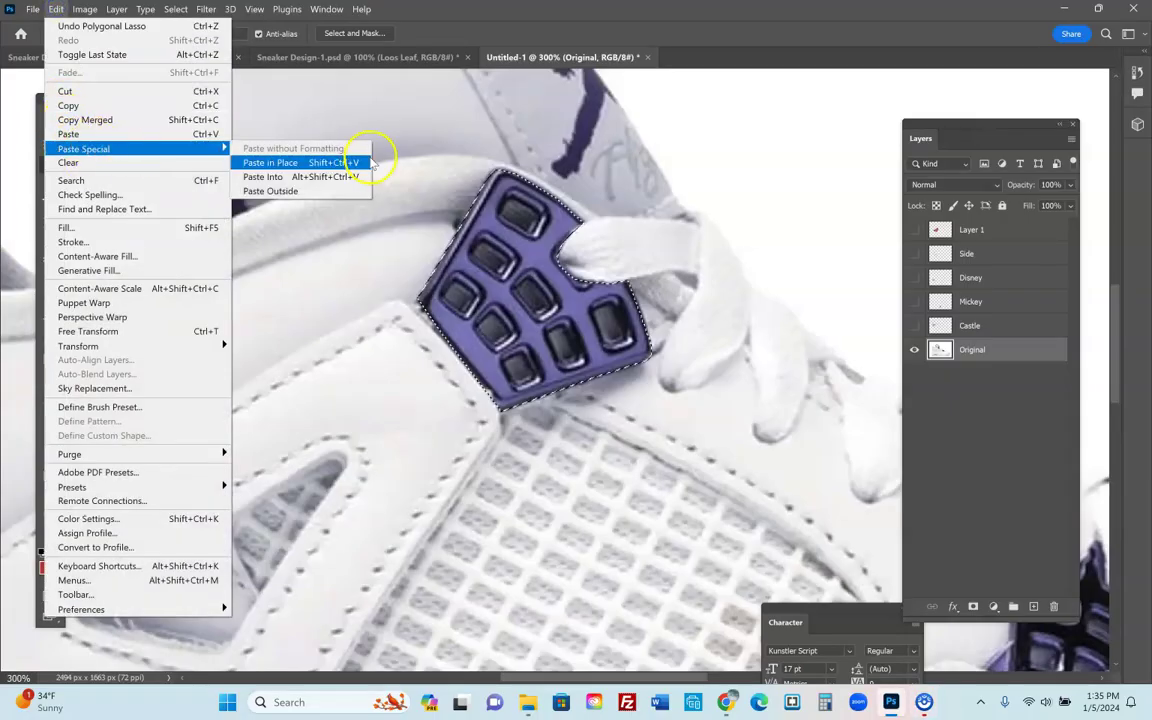
pyautogui.click(296, 164)
# Move the pad layer to the top, name it Side Buckle, and show all design layers
pyautogui.moveTo(978, 350); pyautogui.dragTo(984, 216)
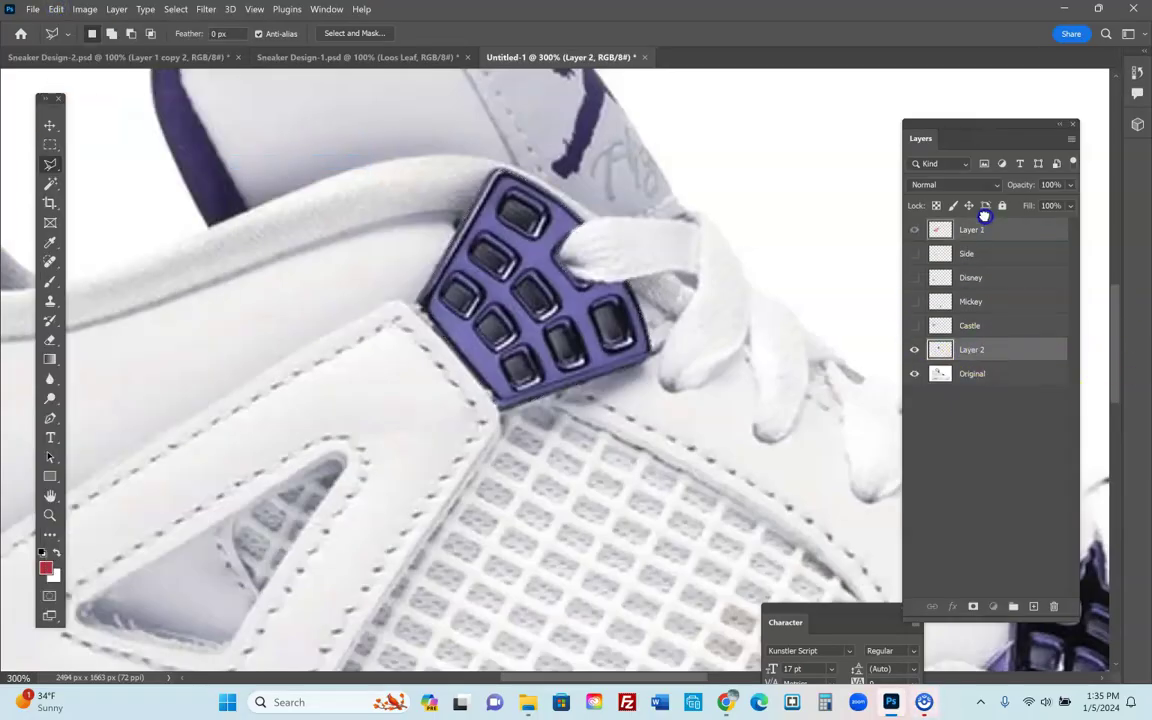
pyautogui.moveTo(980, 342); pyautogui.dragTo(989, 232)
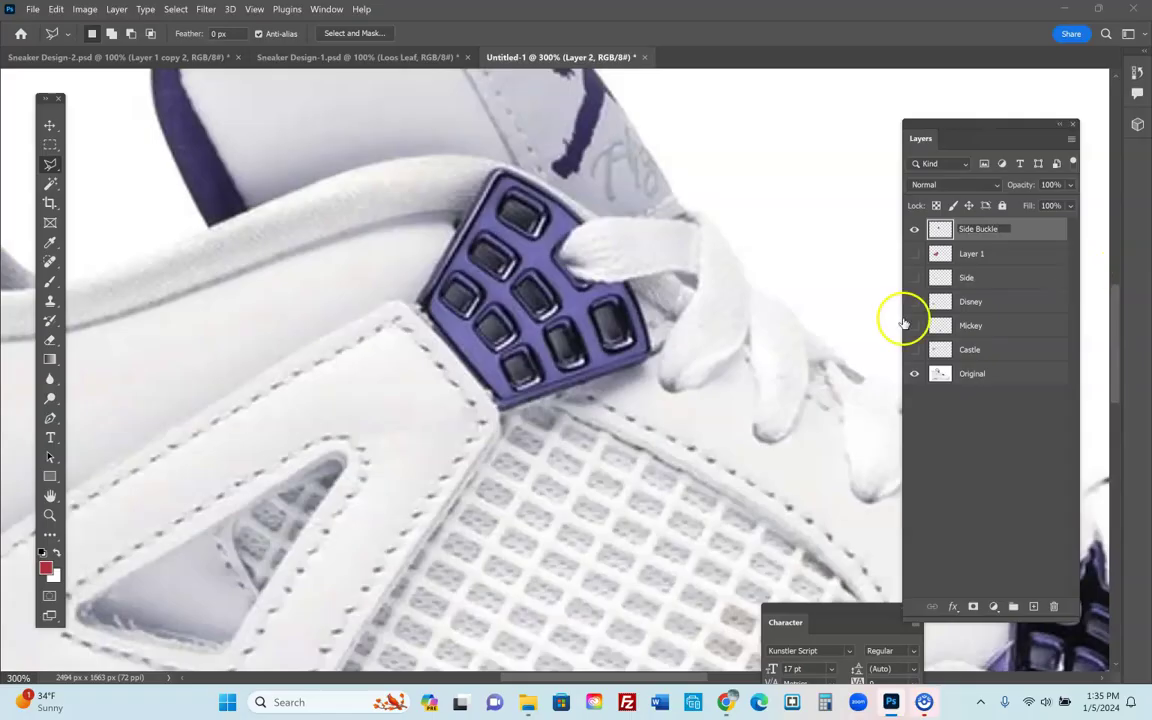
pyautogui.click(931, 489)
pyautogui.moveTo(918, 352); pyautogui.dragTo(921, 220)
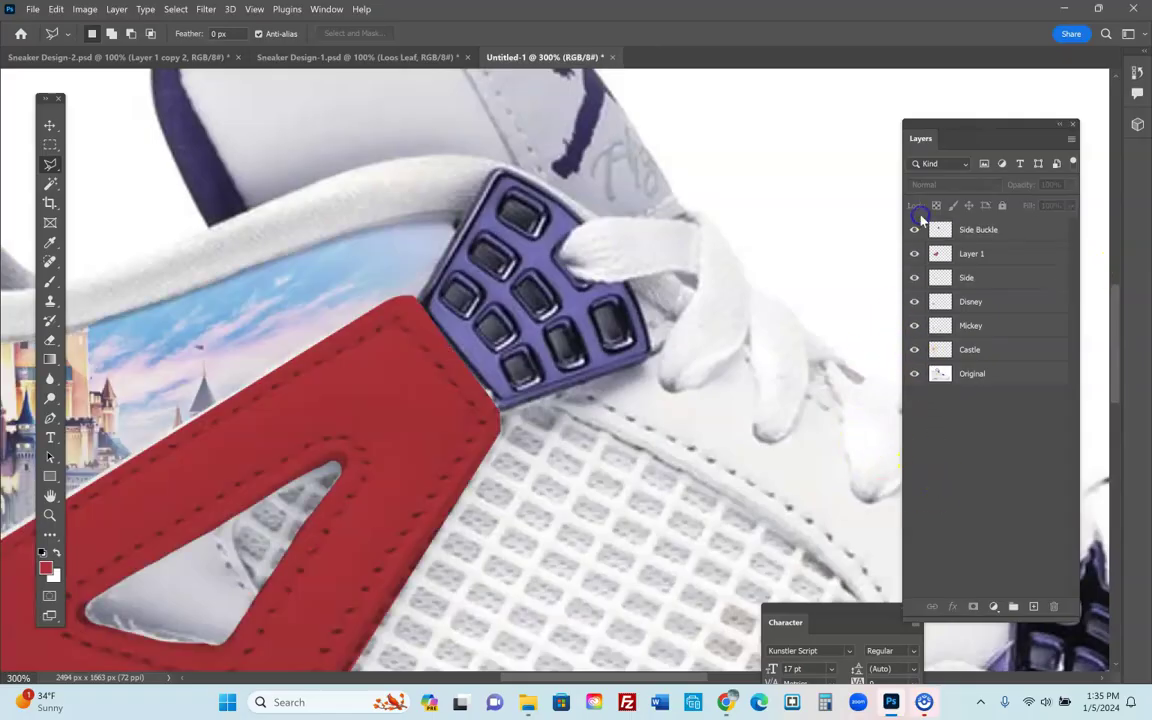
pyautogui.hotkey('ctrl', '0')
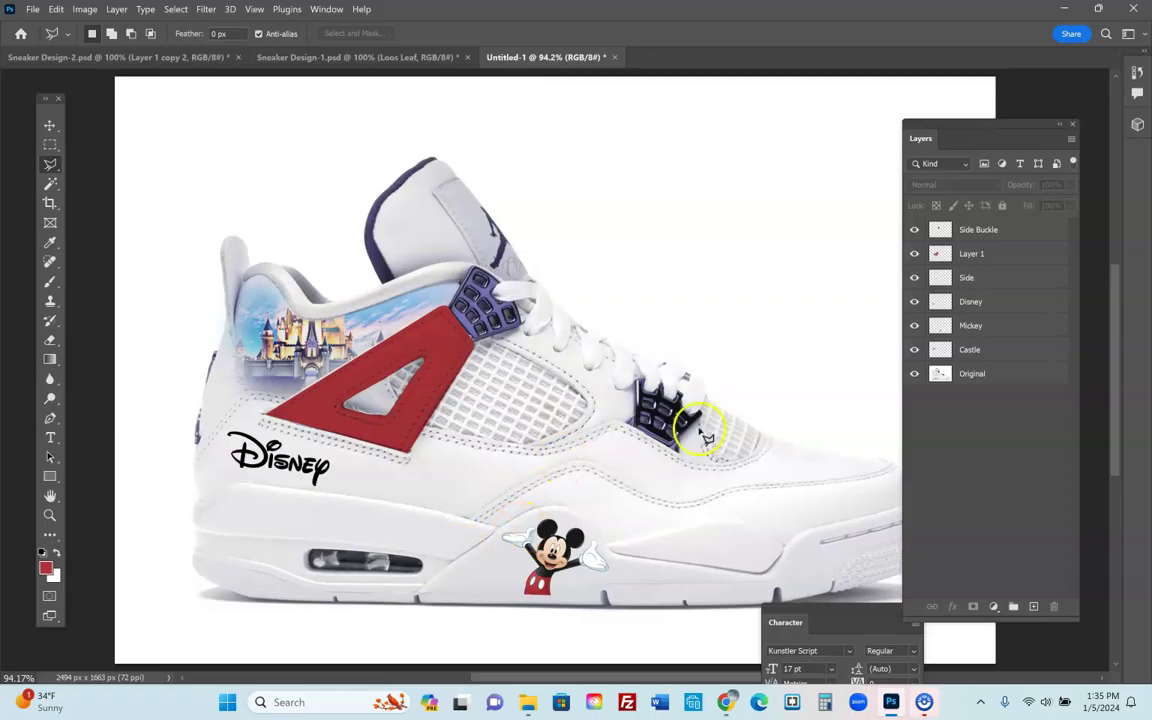
pyautogui.click(992, 232)
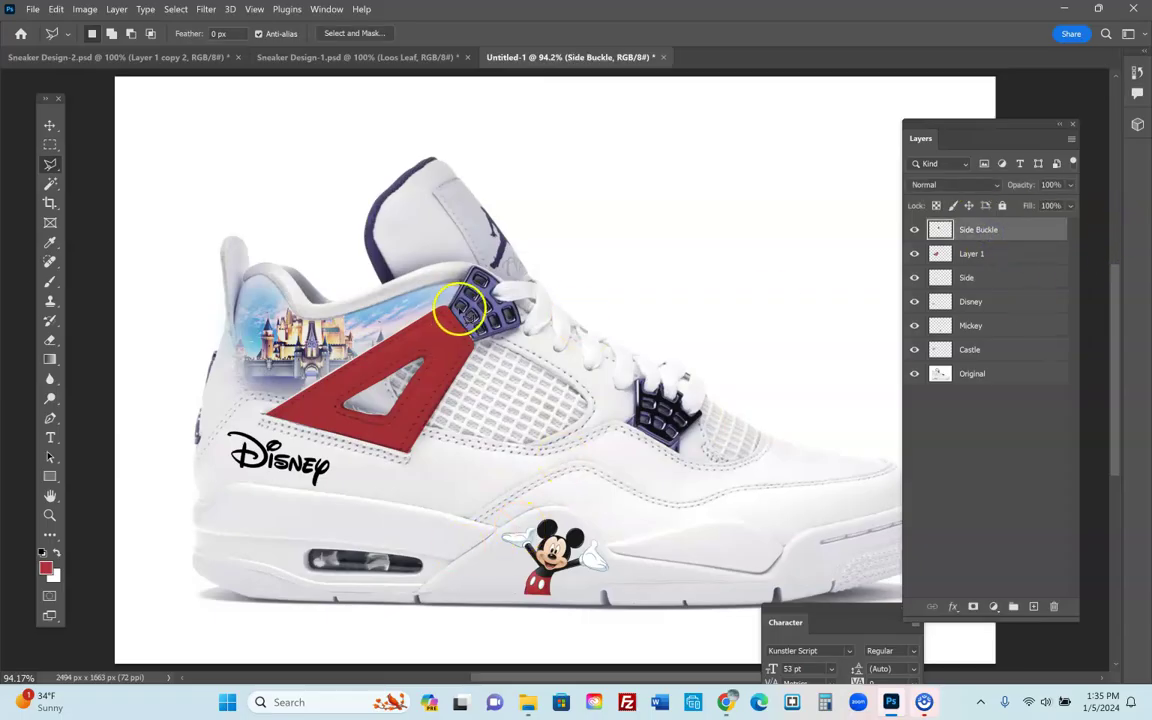
# Apply Hue/Saturation with Hue -6 and Saturation -100 to make the Side Buckle grey
pyautogui.hotkey('ctrl', 'u')
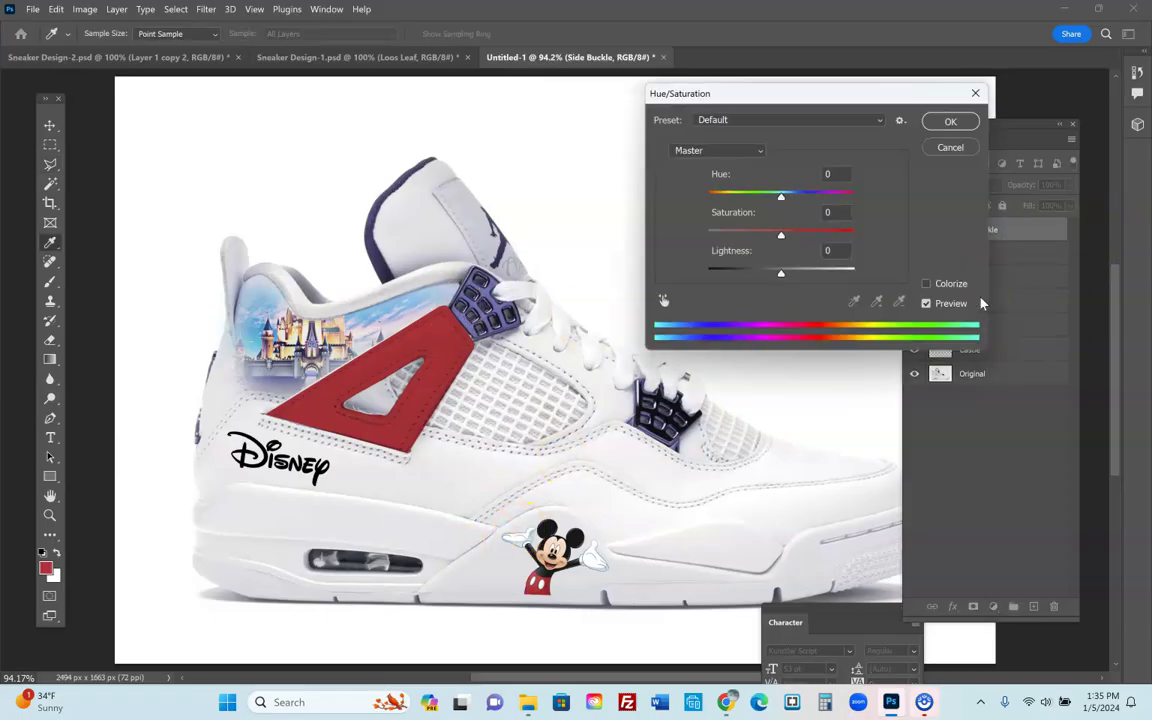
pyautogui.moveTo(779, 104); pyautogui.dragTo(862, 177)
pyautogui.moveTo(888, 289); pyautogui.dragTo(772, 337)
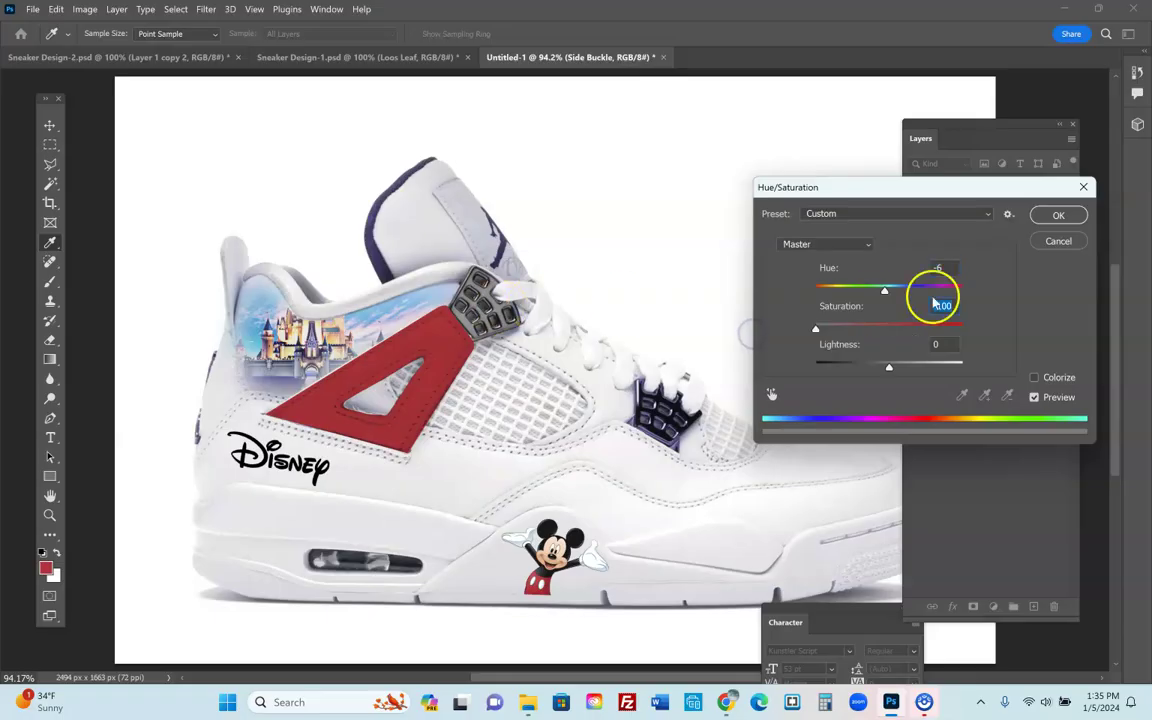
pyautogui.moveTo(1018, 186)
pyautogui.mouseDown()
pyautogui.moveTo(805, 535)
pyautogui.moveTo(1003, 159)
pyautogui.moveTo(674, 108)
pyautogui.moveTo(572, 110)
pyautogui.moveTo(530, 171)
pyautogui.mouseUp()
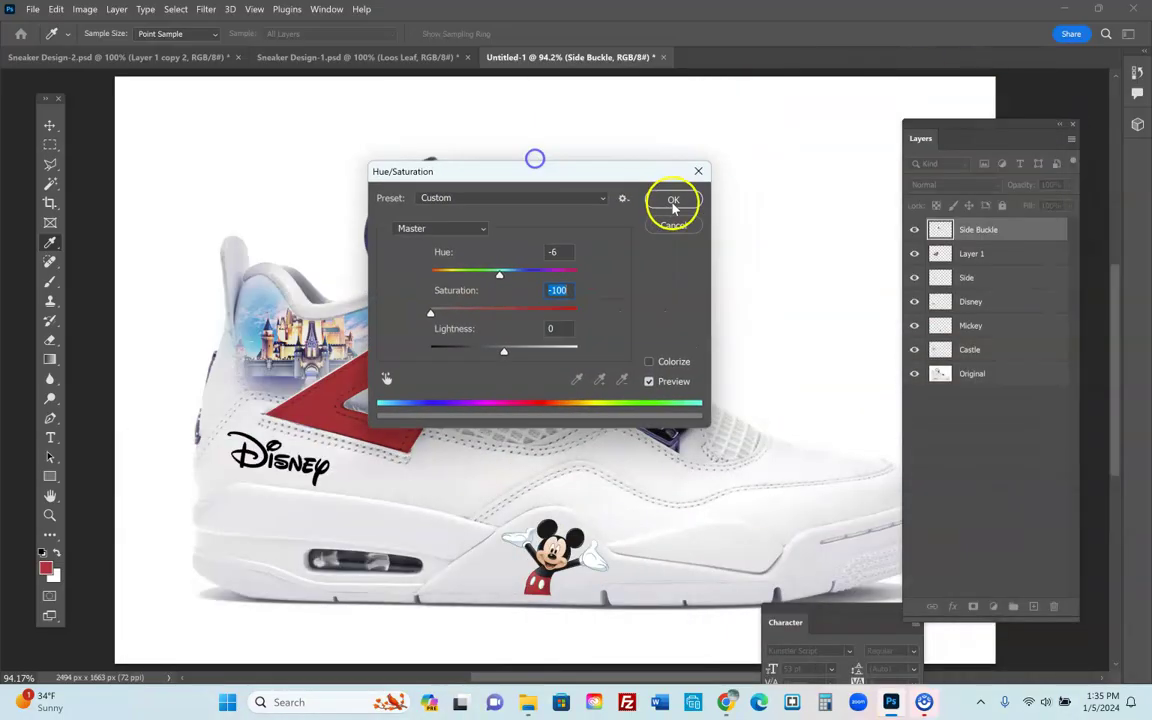
pyautogui.click(675, 199)
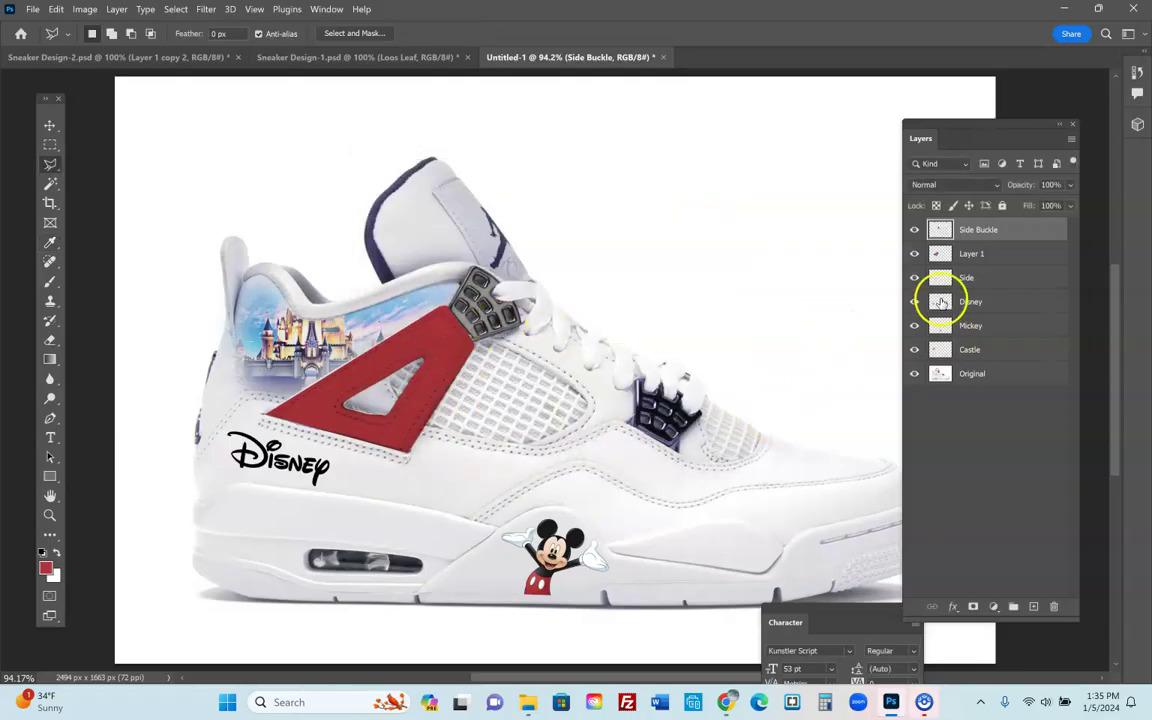
# Darken the buckle's midtones to 0.79 in Levels
pyautogui.hotkey('ctrl', 'l')
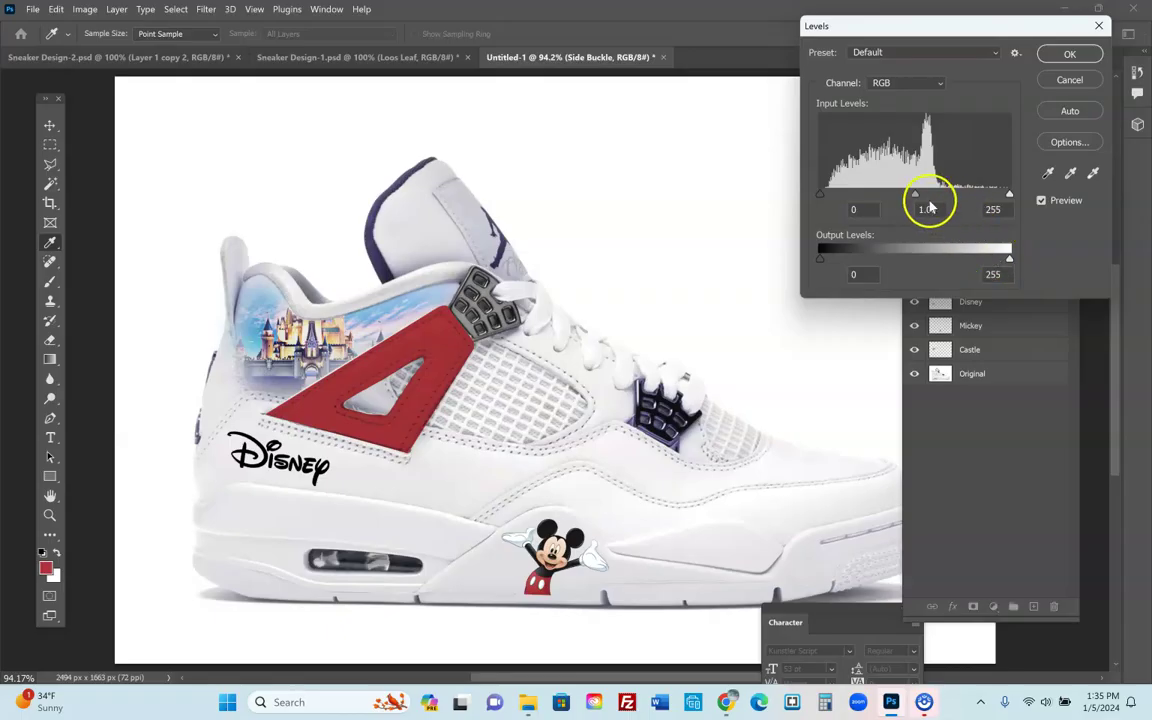
pyautogui.moveTo(914, 198)
pyautogui.mouseDown()
pyautogui.moveTo(972, 190)
pyautogui.moveTo(913, 194)
pyautogui.mouseUp()
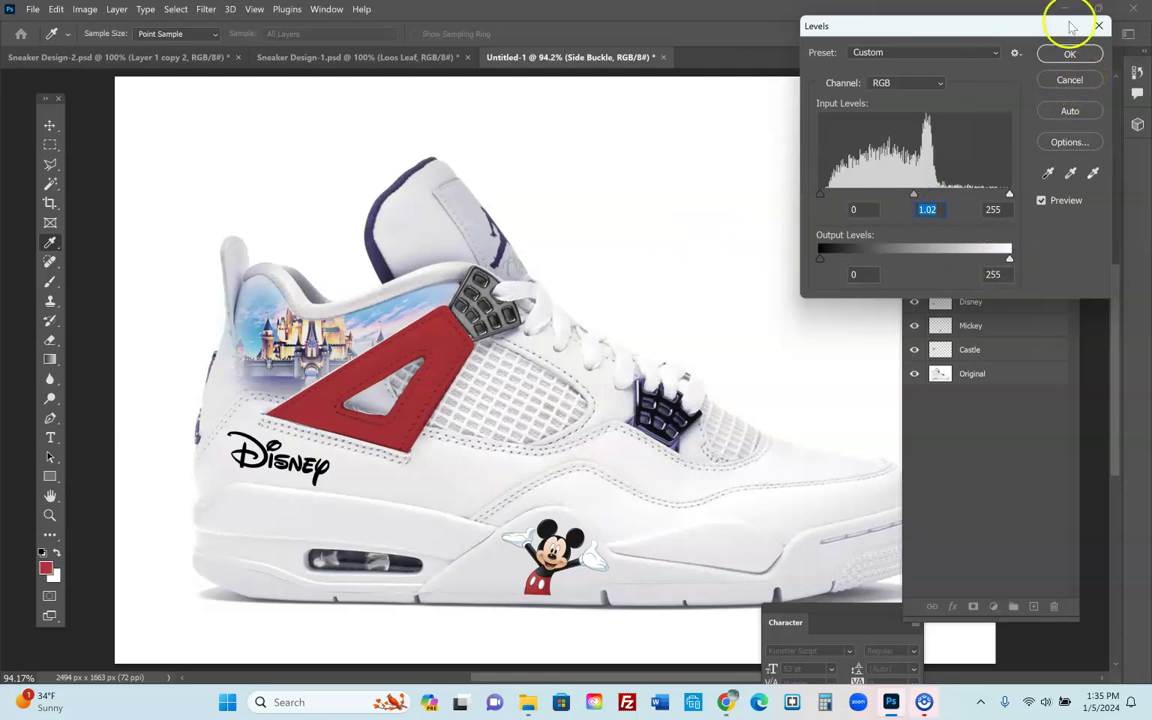
pyautogui.moveTo(915, 196); pyautogui.dragTo(930, 195)
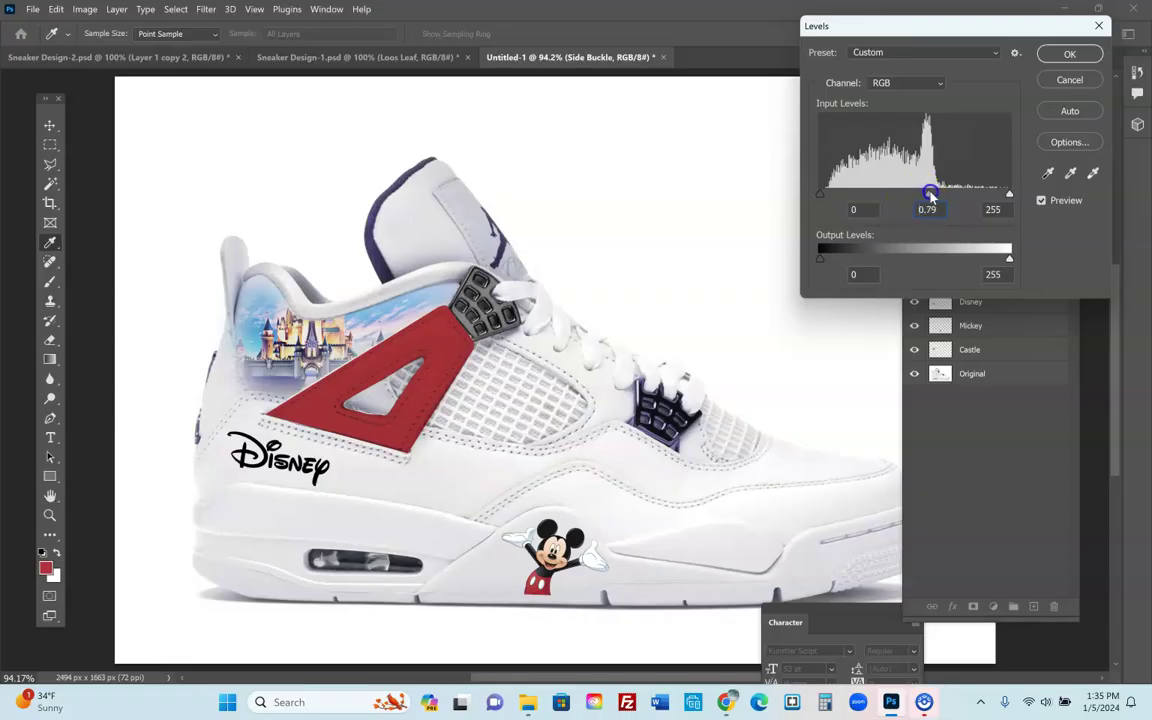
pyautogui.click(1069, 80)
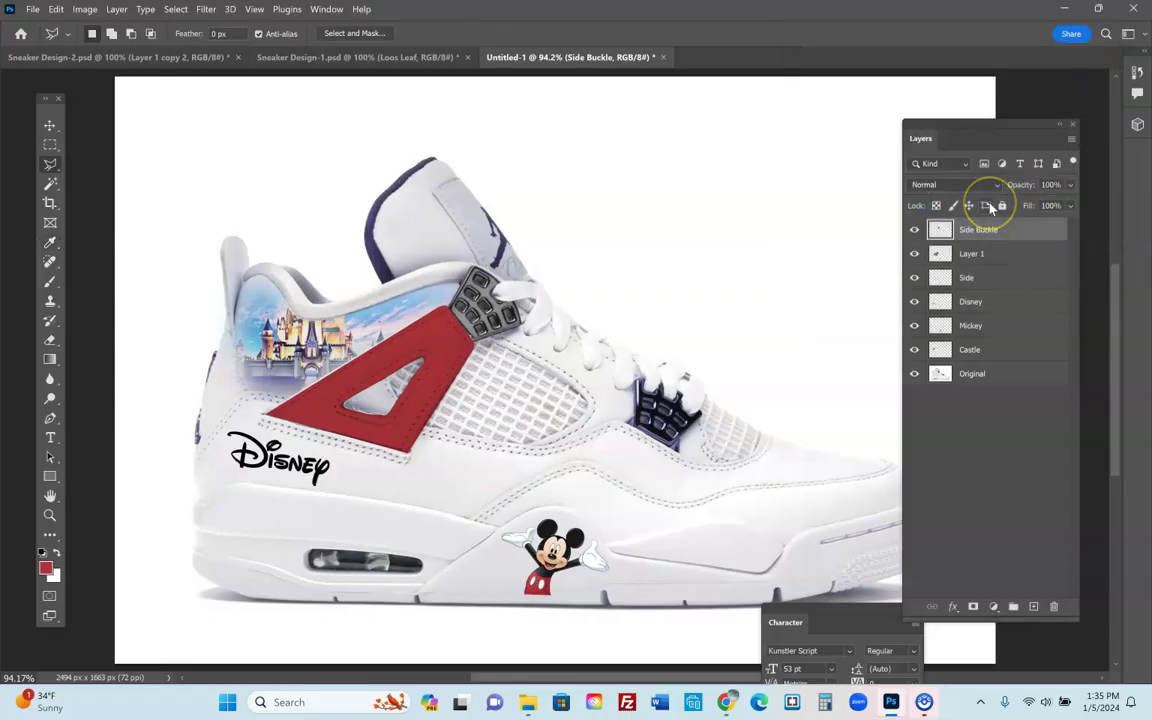
# Shift the buckle's hue by +4 with Hue/Saturation
pyautogui.hotkey('ctrl', 'u')
pyautogui.moveTo(543, 175); pyautogui.dragTo(903, 134)
pyautogui.moveTo(864, 234)
pyautogui.mouseDown()
pyautogui.moveTo(940, 250)
pyautogui.moveTo(797, 236)
pyautogui.moveTo(867, 236)
pyautogui.mouseUp()
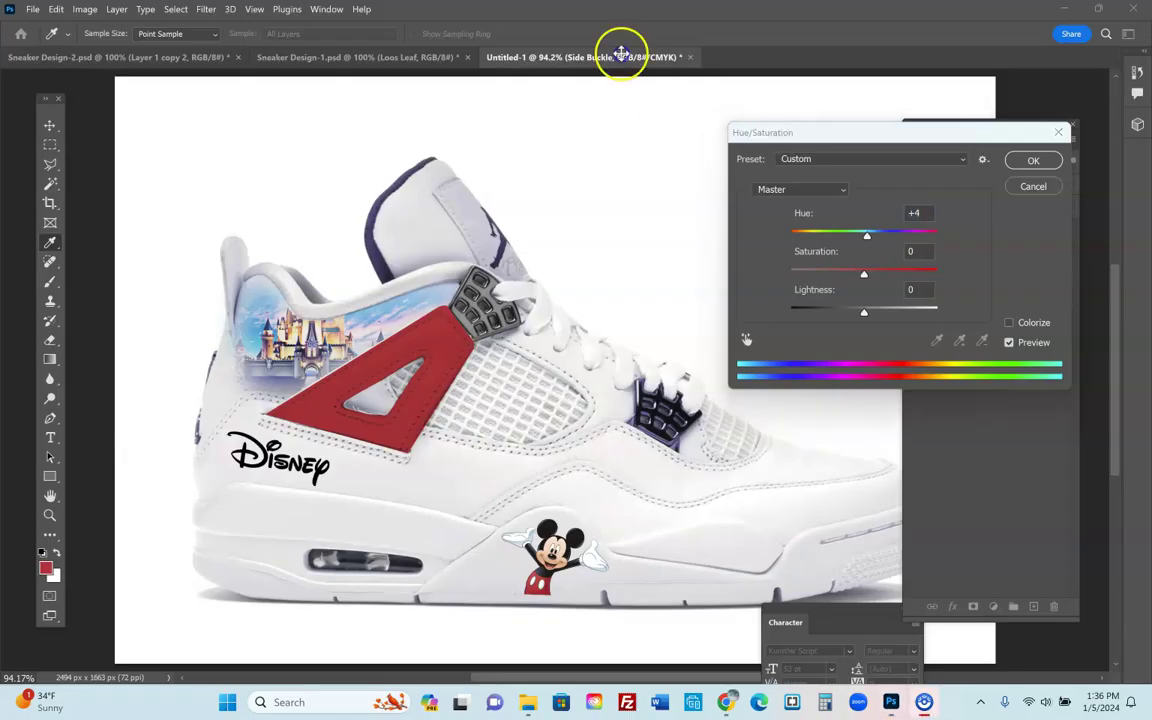
pyautogui.moveTo(883, 133); pyautogui.dragTo(612, 200)
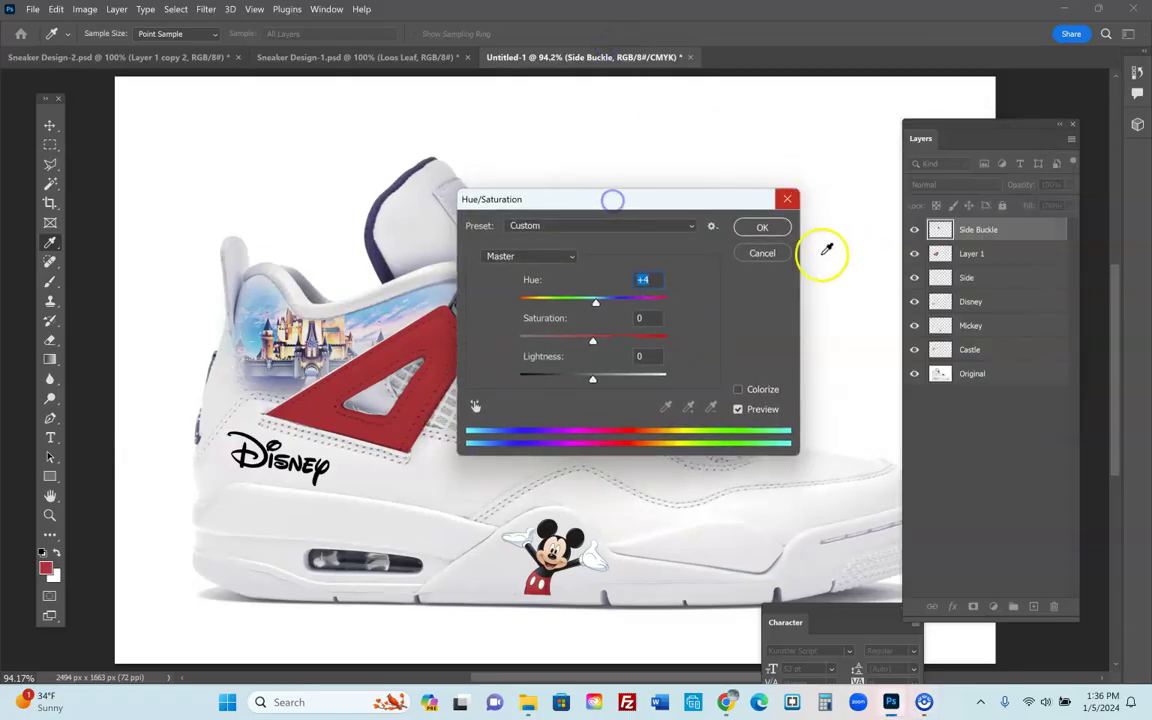
pyautogui.click(762, 227)
pyautogui.press('l')
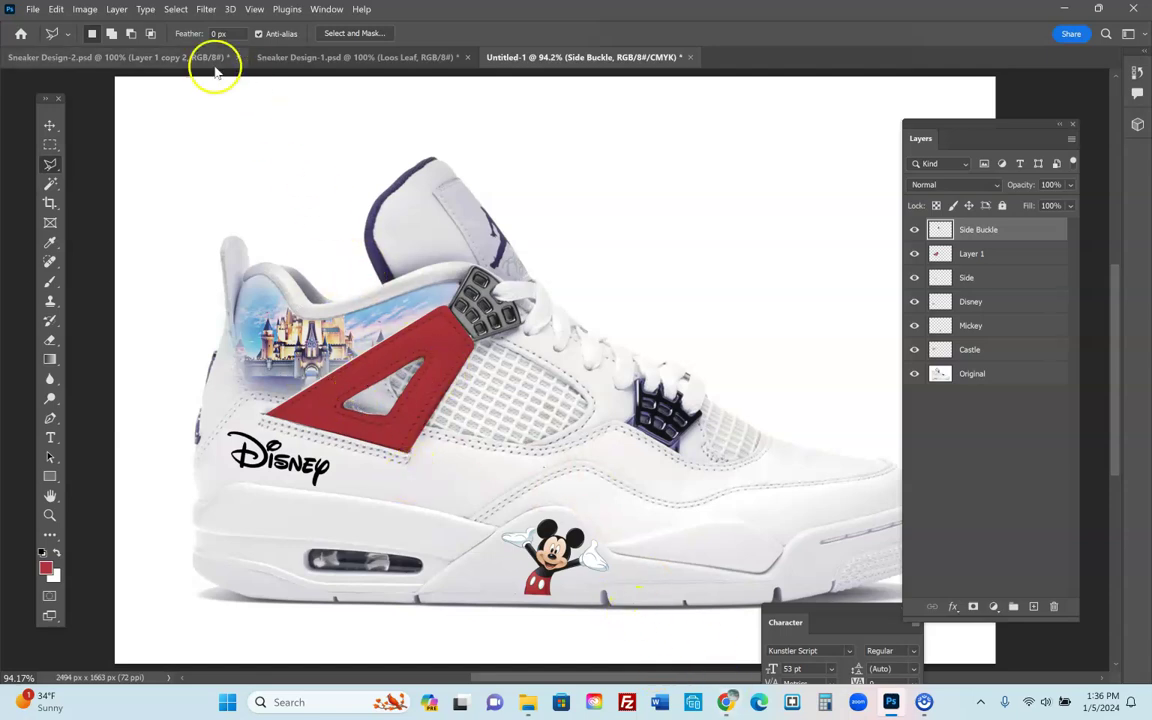
# Compare Untitled-1 with the Sneaker Design-2 and Sneaker Design-1 documents, then switch to Chrome
pyautogui.click(171, 58)
pyautogui.click(318, 57)
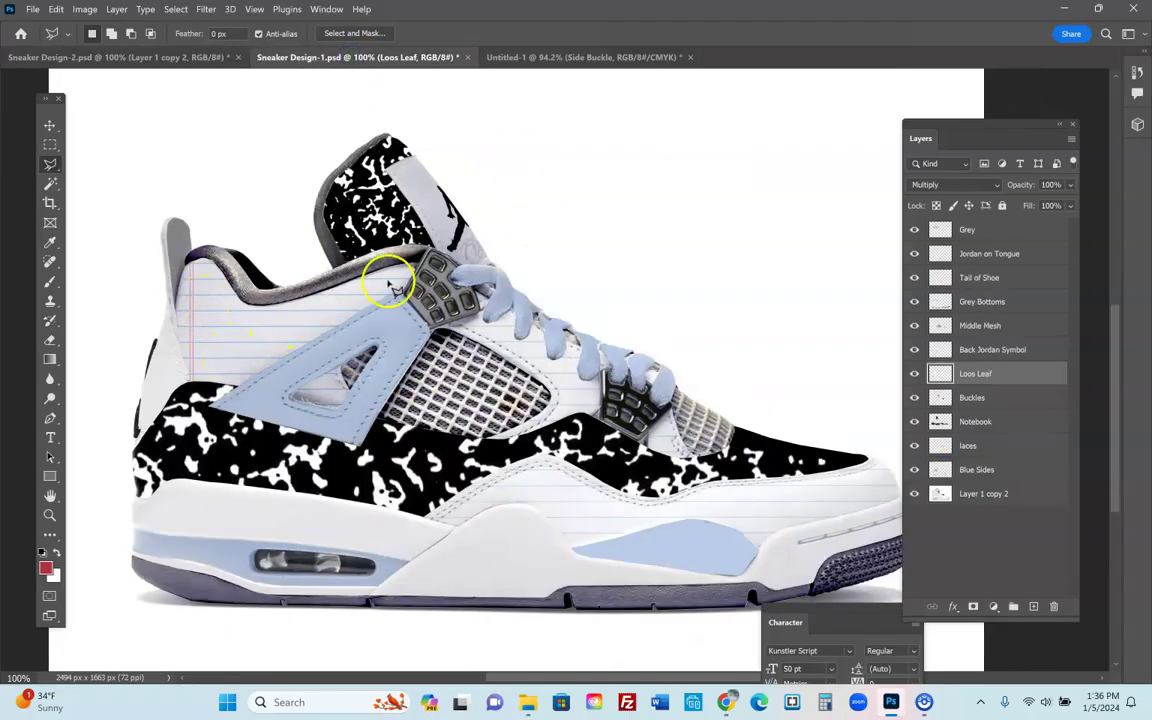
pyautogui.click(500, 57)
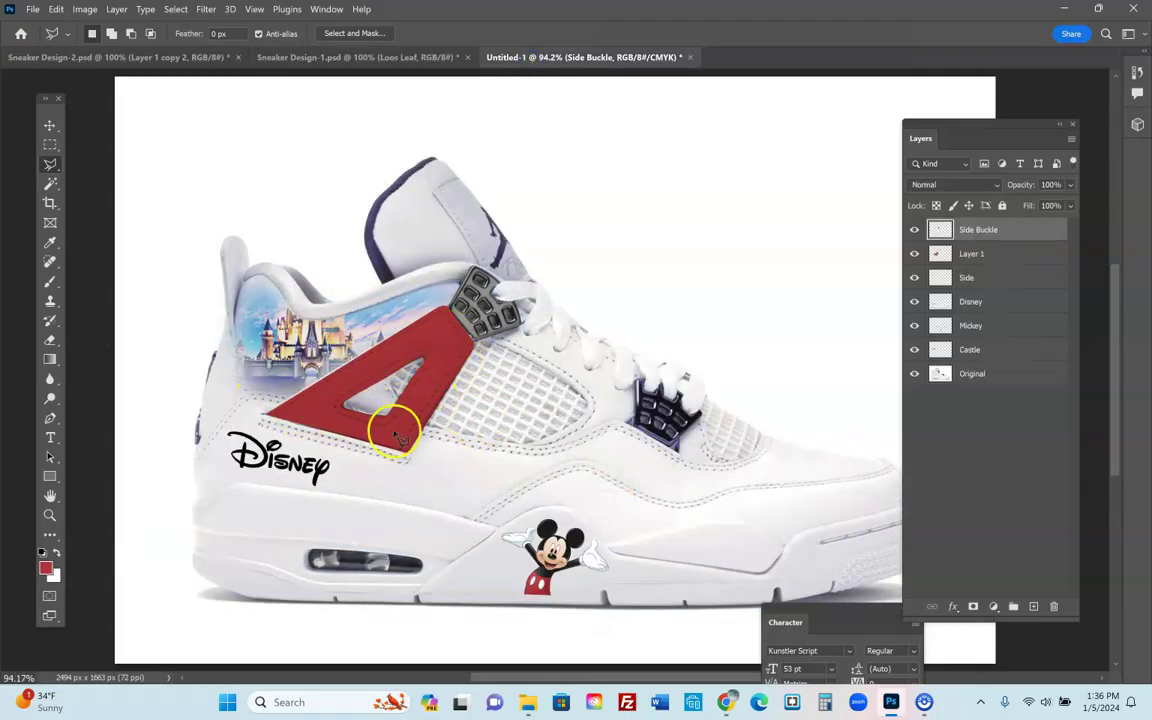
pyautogui.moveTo(663, 418); pyautogui.dragTo(503, 300)
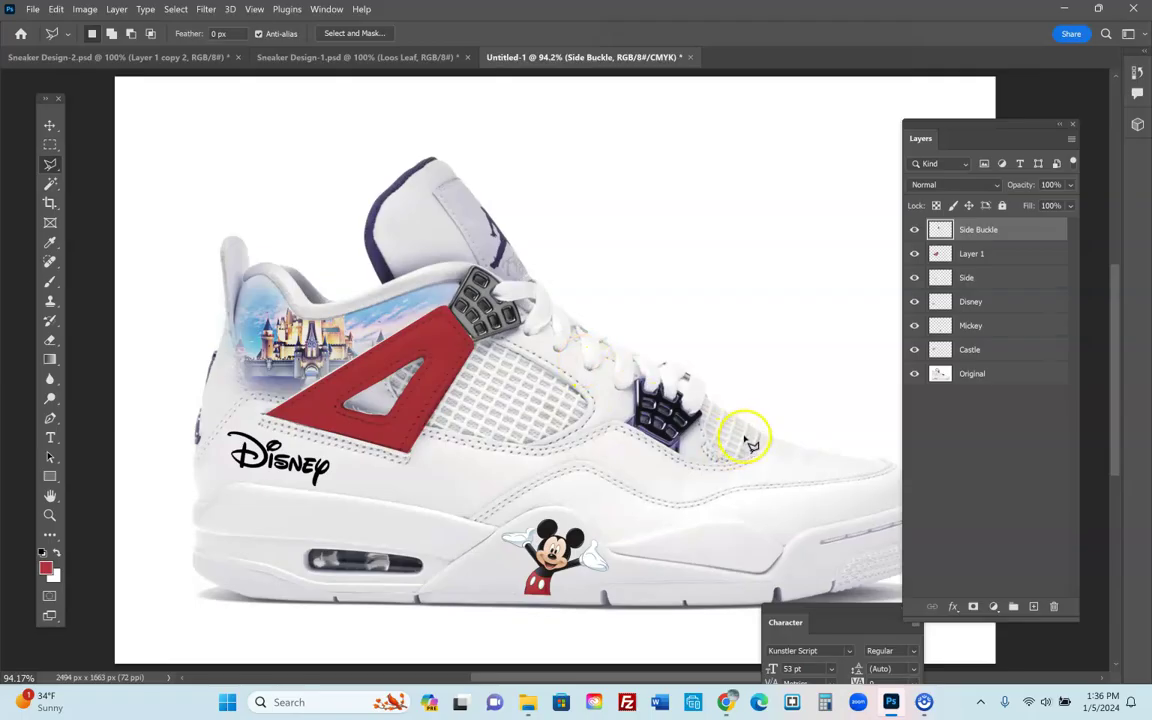
pyautogui.click(141, 56)
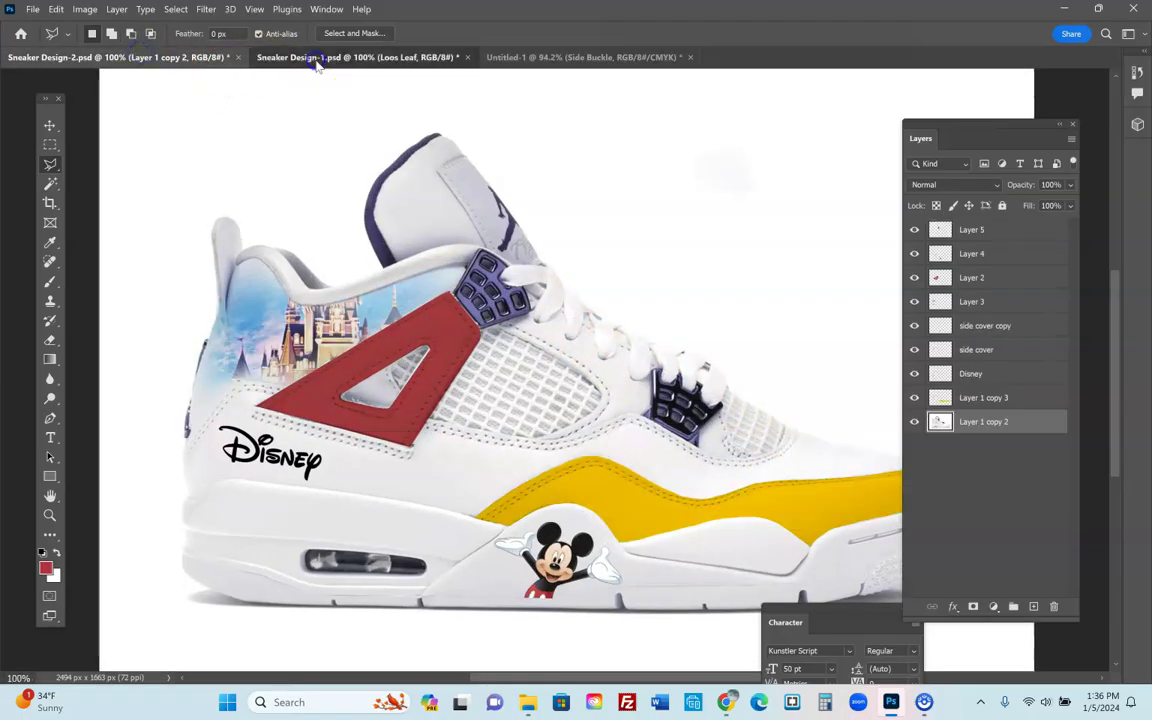
pyautogui.click(316, 60)
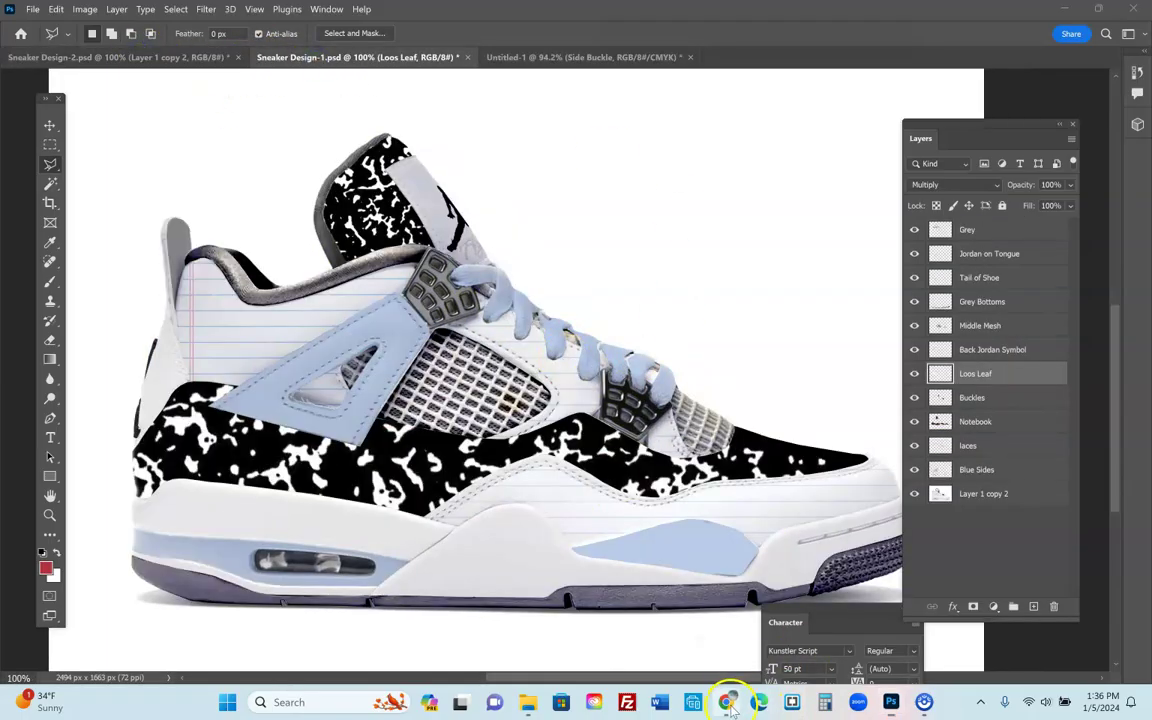
pyautogui.click(728, 703)
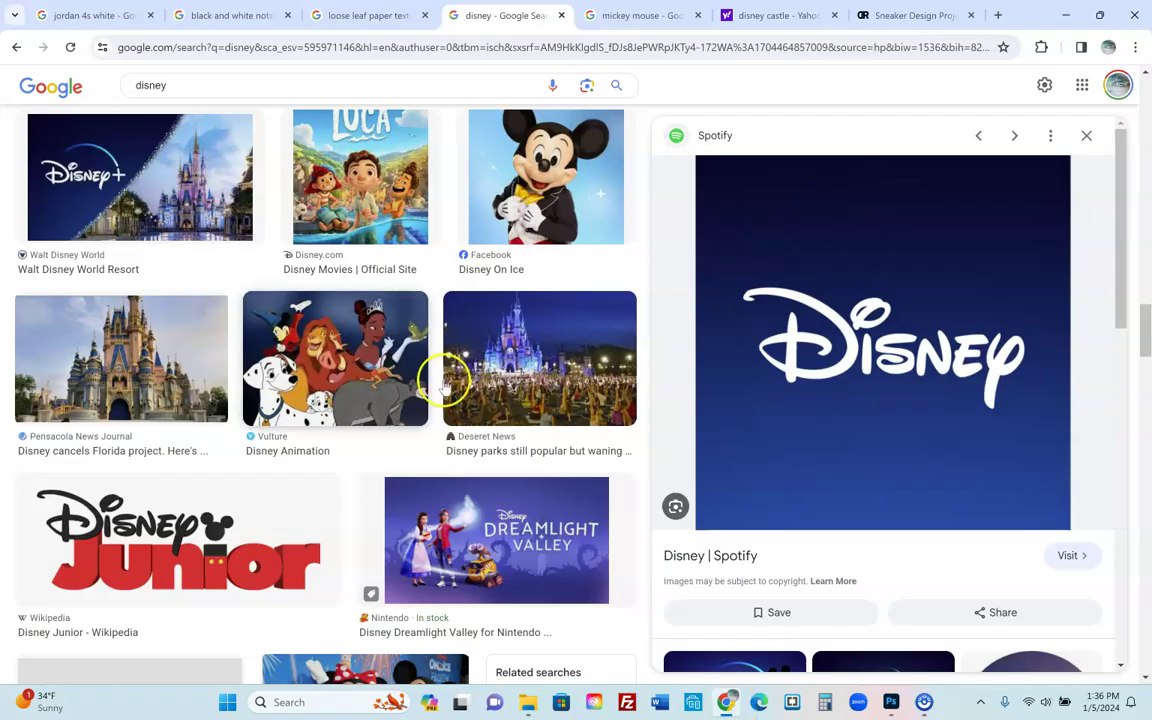
# Open the Sneaker Design Project page and enlarge the purple and yellow Wonka sneaker
pyautogui.click(614, 14)
pyautogui.click(887, 14)
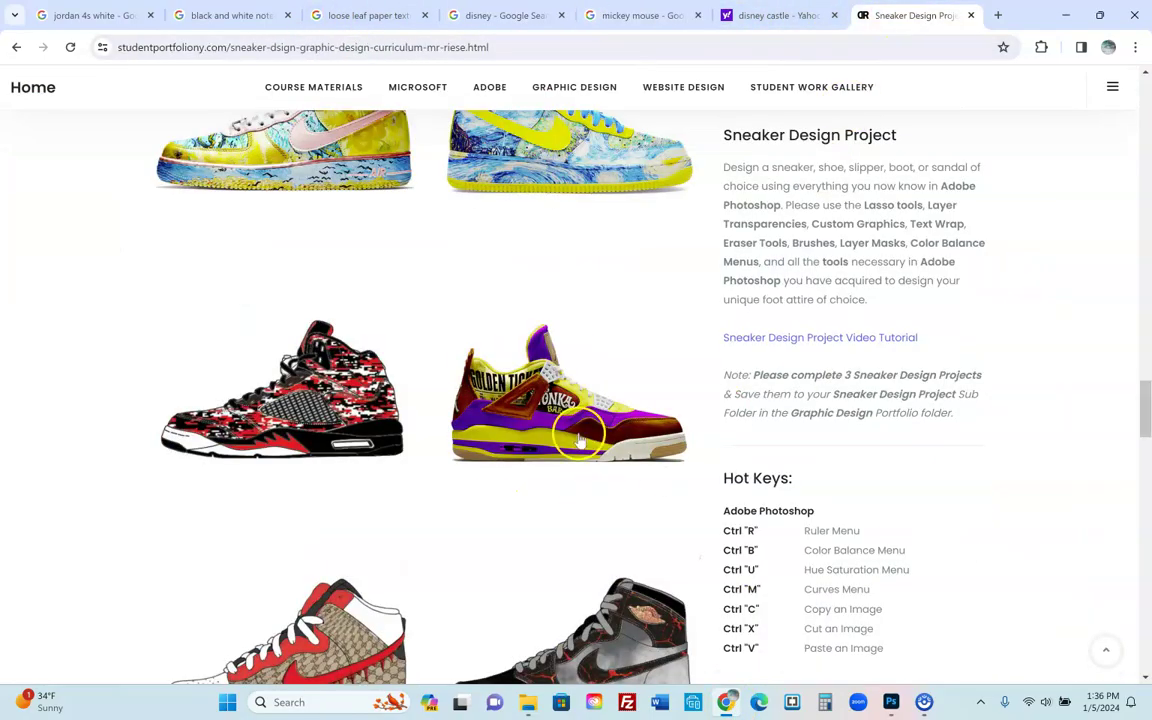
pyautogui.click(580, 440)
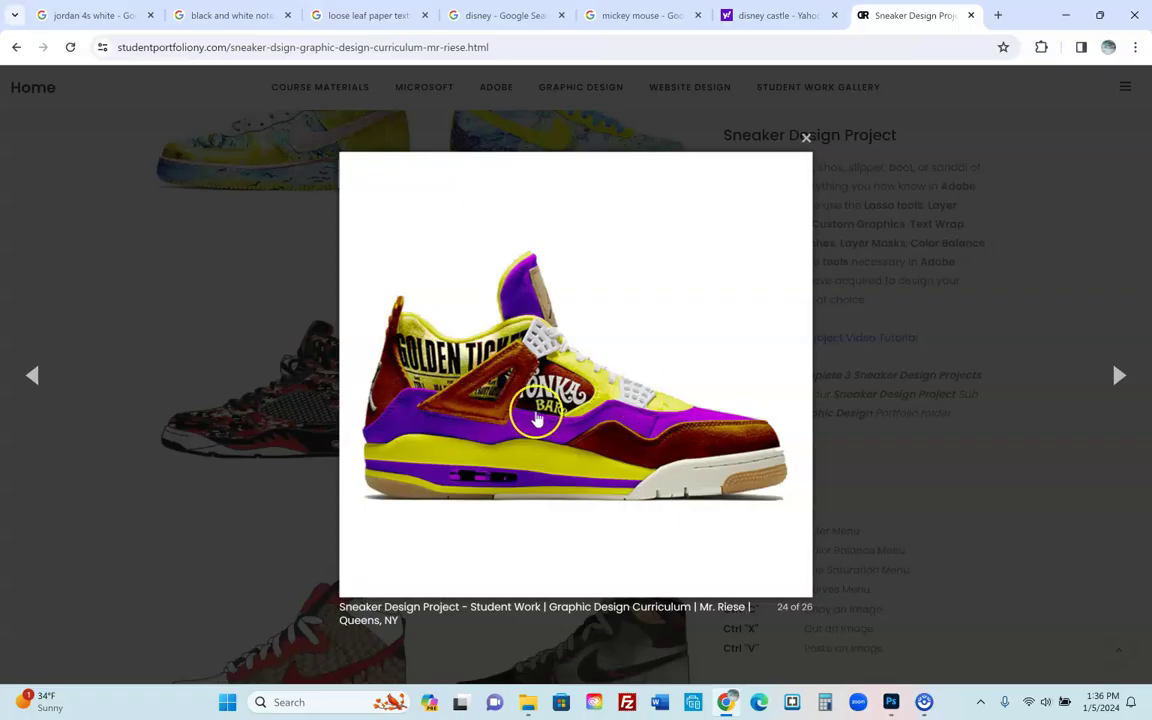
# Step back three images to the yellow and pink design, then return to Photoshop
pyautogui.click(30, 378)
pyautogui.click(30, 378)
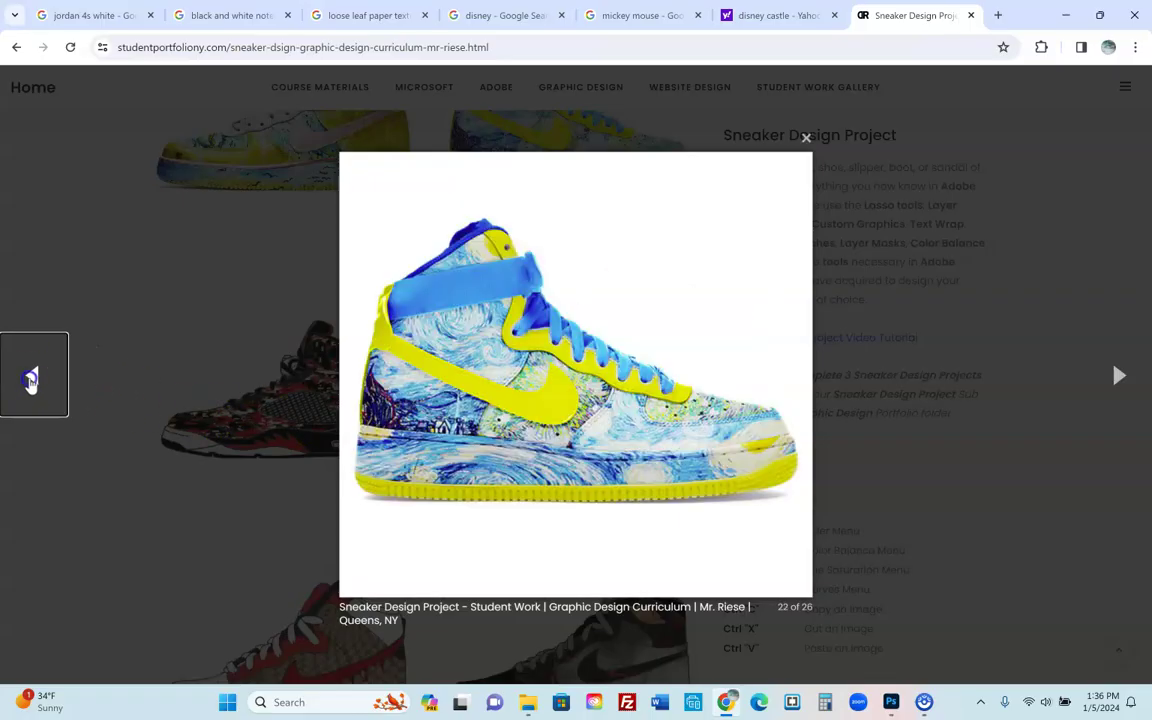
pyautogui.click(31, 379)
pyautogui.click(595, 420)
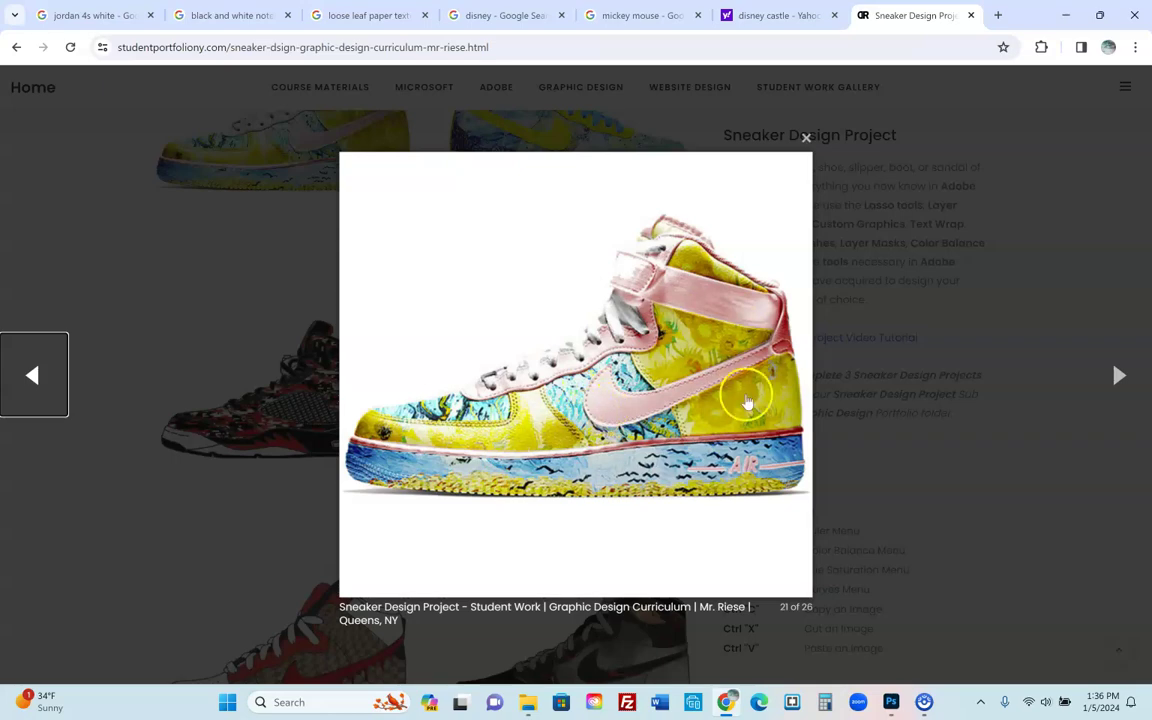
pyautogui.click(893, 703)
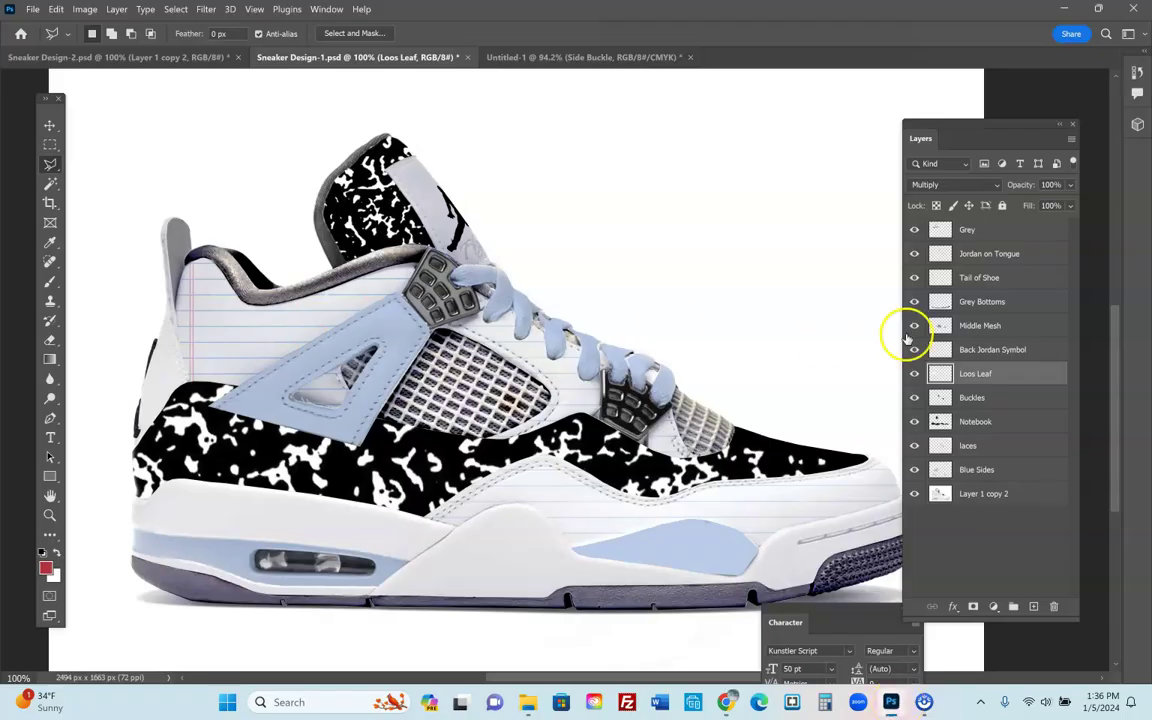
# Return to the Untitled-1 sneaker and toggle the red panel and Castle layers to compare
pyautogui.click(545, 57)
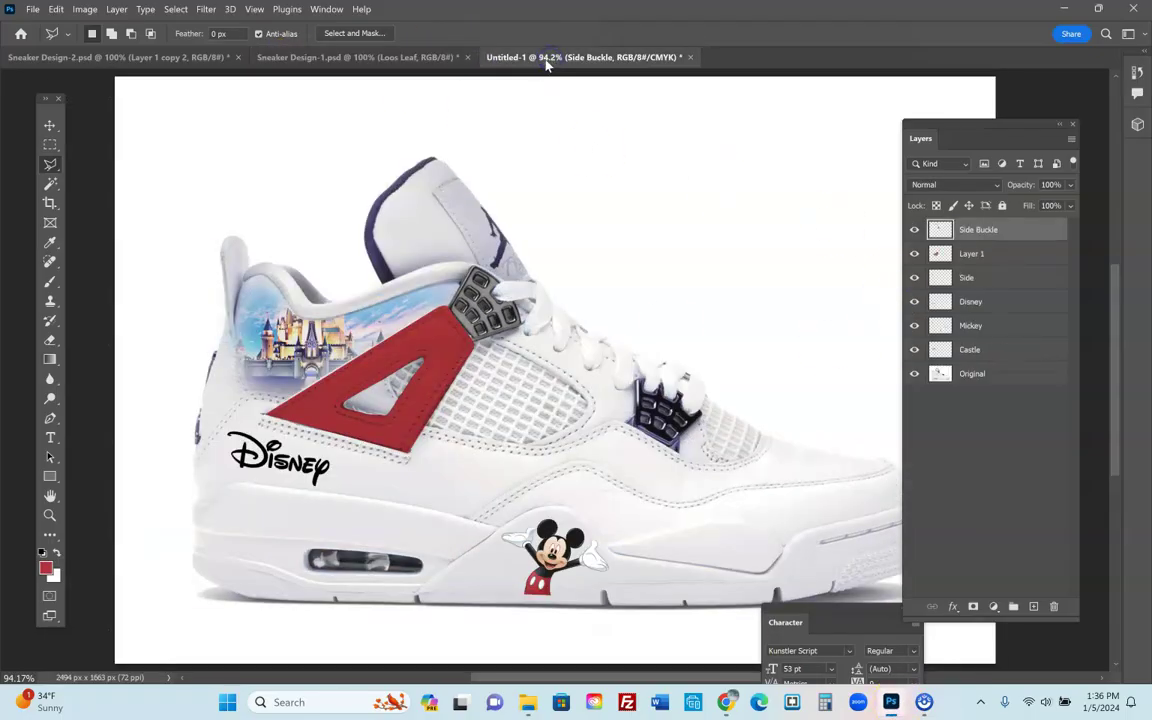
pyautogui.click(913, 254)
pyautogui.click(913, 254)
pyautogui.click(913, 349)
pyautogui.click(913, 349)
# Set the Castle layer's blend mode to Multiply
pyautogui.click(987, 352)
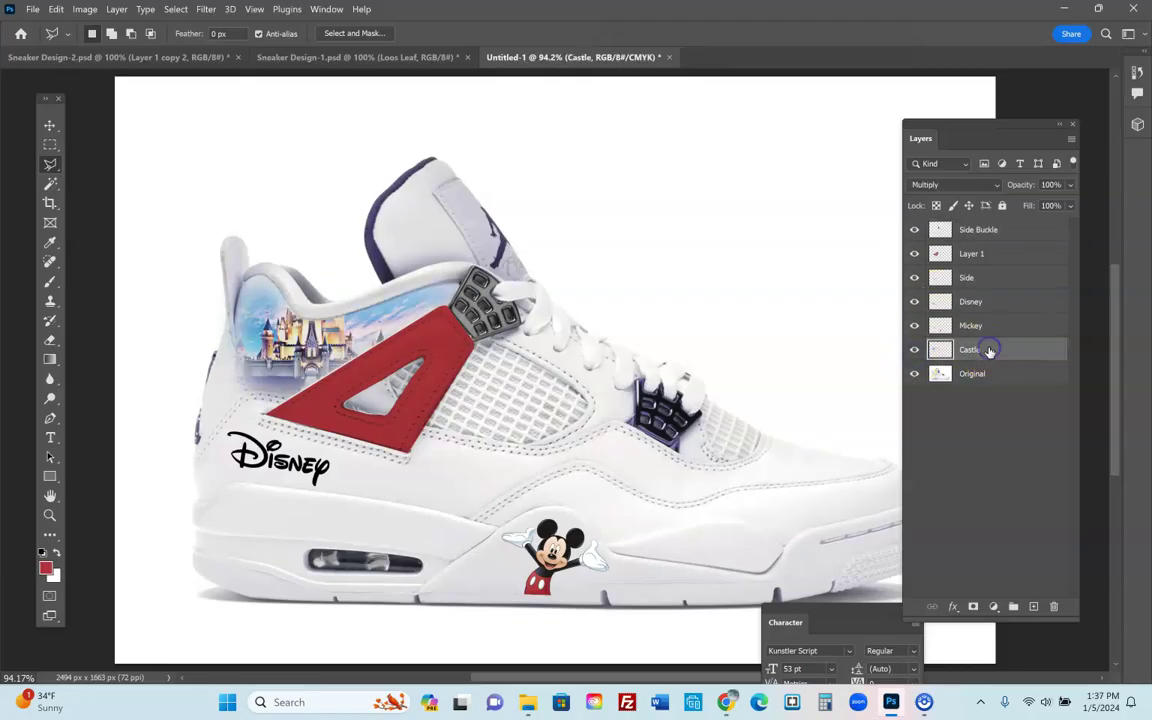
pyautogui.click(996, 186)
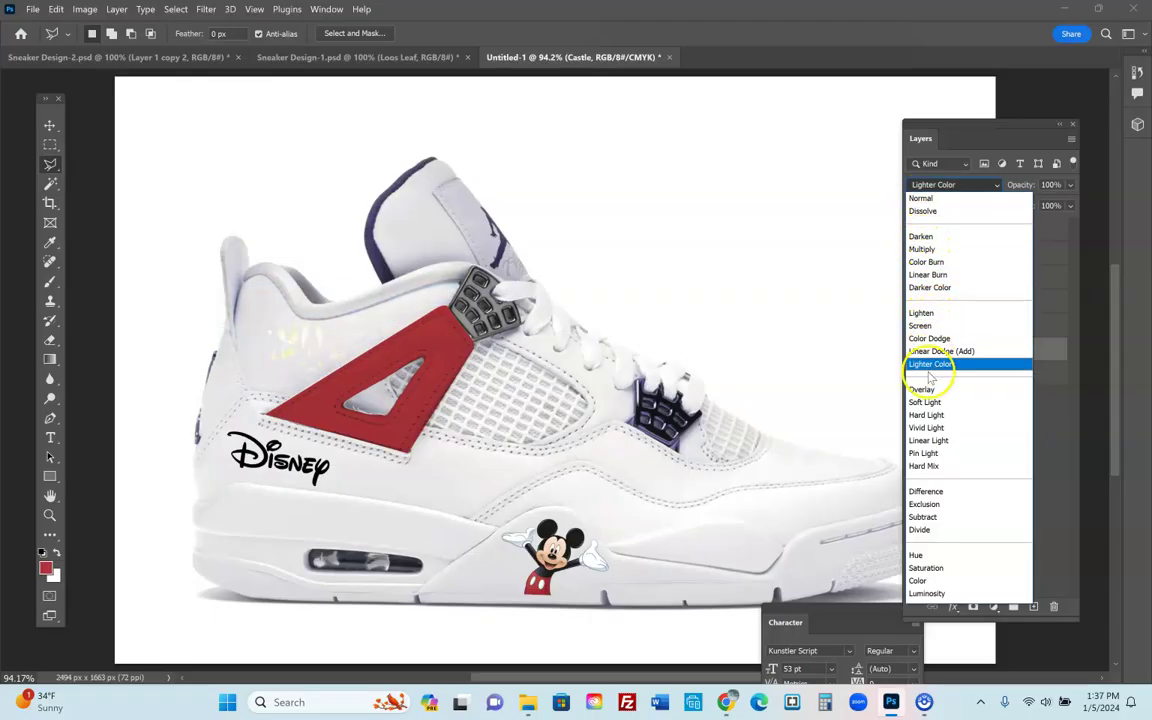
pyautogui.click(922, 249)
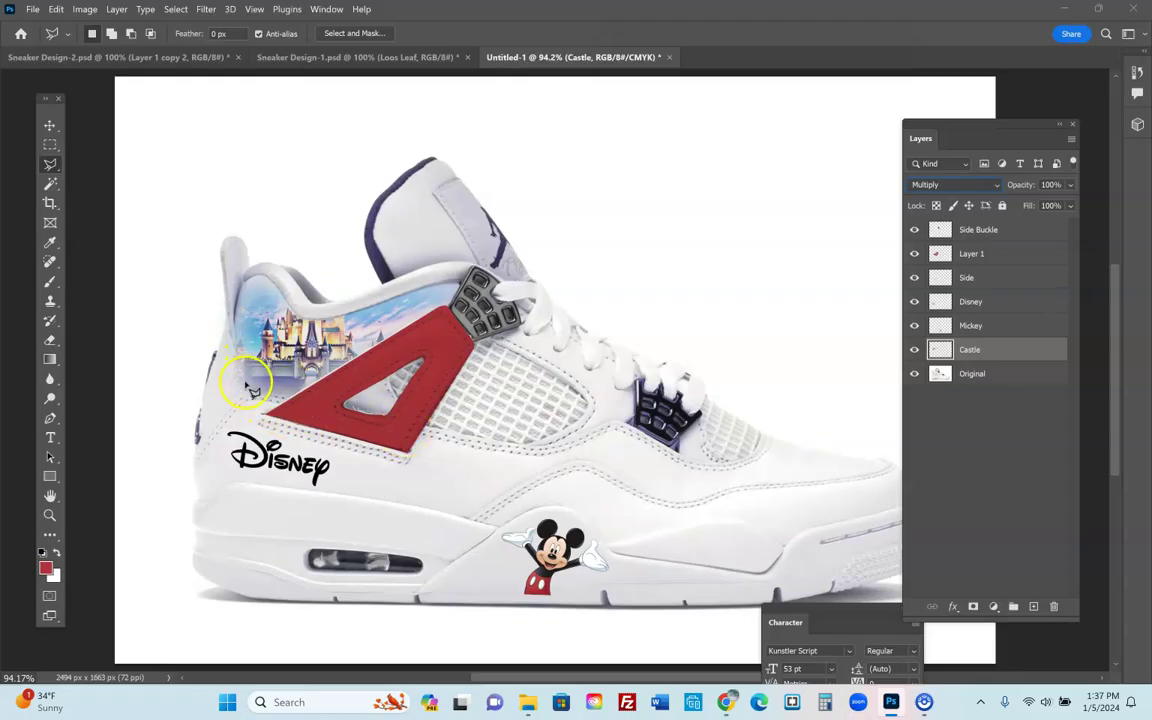
# Zoom in on the heel and erase the castle's faded left and side edges
pyautogui.click(49, 515)
pyautogui.moveTo(244, 378); pyautogui.dragTo(224, 437)
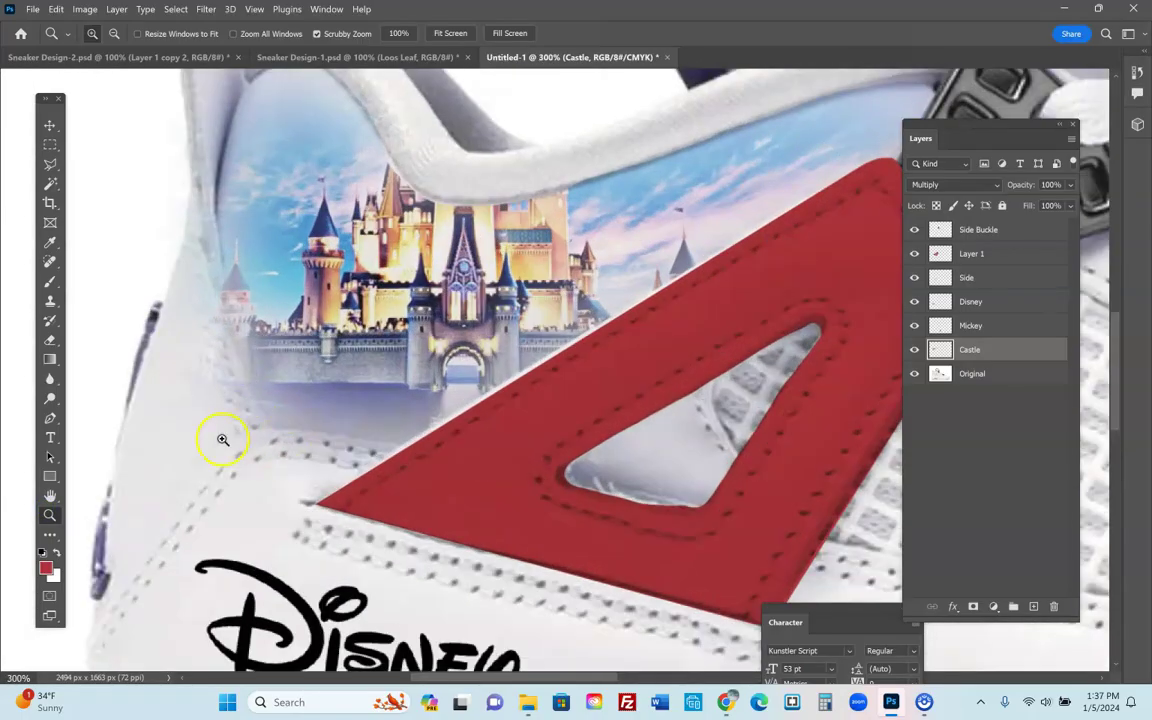
pyautogui.click(49, 339)
pyautogui.moveTo(187, 269); pyautogui.dragTo(185, 187)
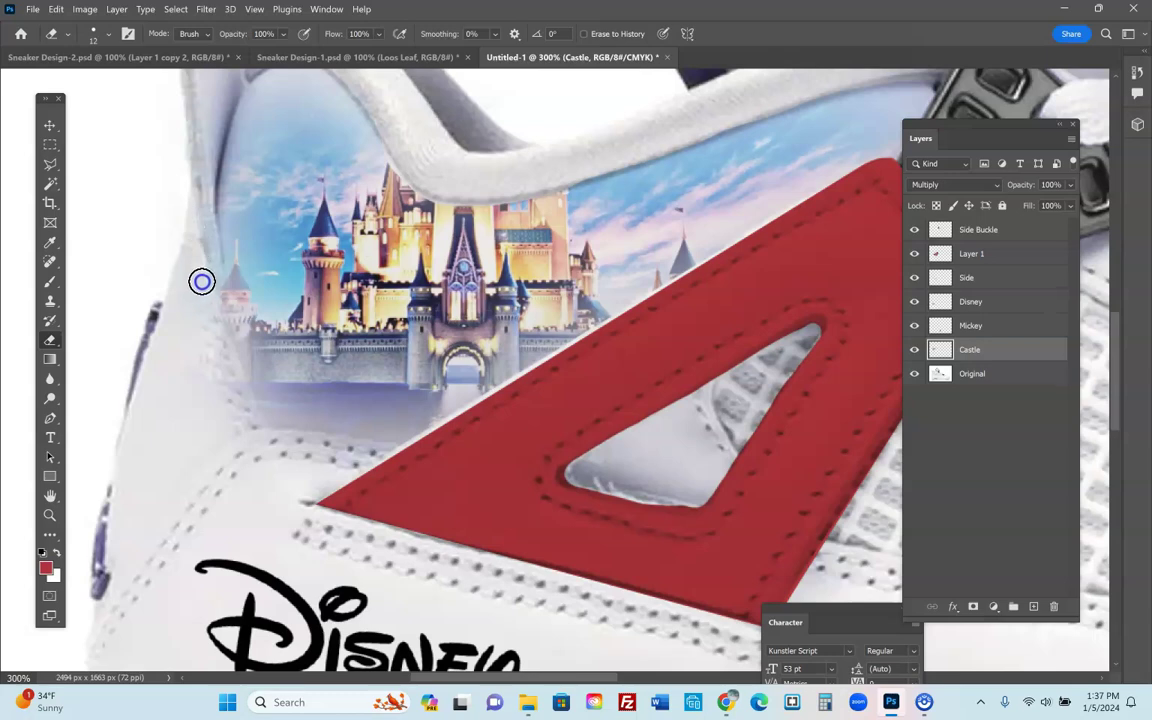
pyautogui.moveTo(216, 332)
pyautogui.mouseDown()
pyautogui.moveTo(264, 451)
pyautogui.moveTo(187, 290)
pyautogui.mouseUp()
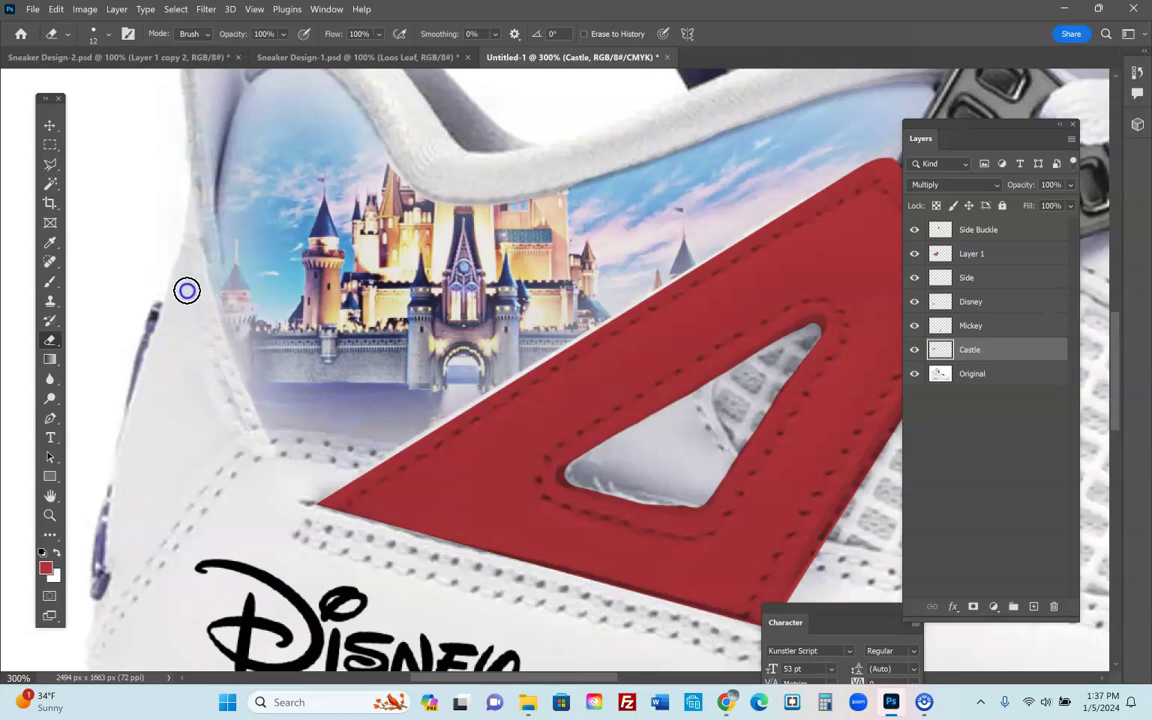
# Set the eraser to 83 px and erase the grey castle edge above the stitching
pyautogui.click(107, 34)
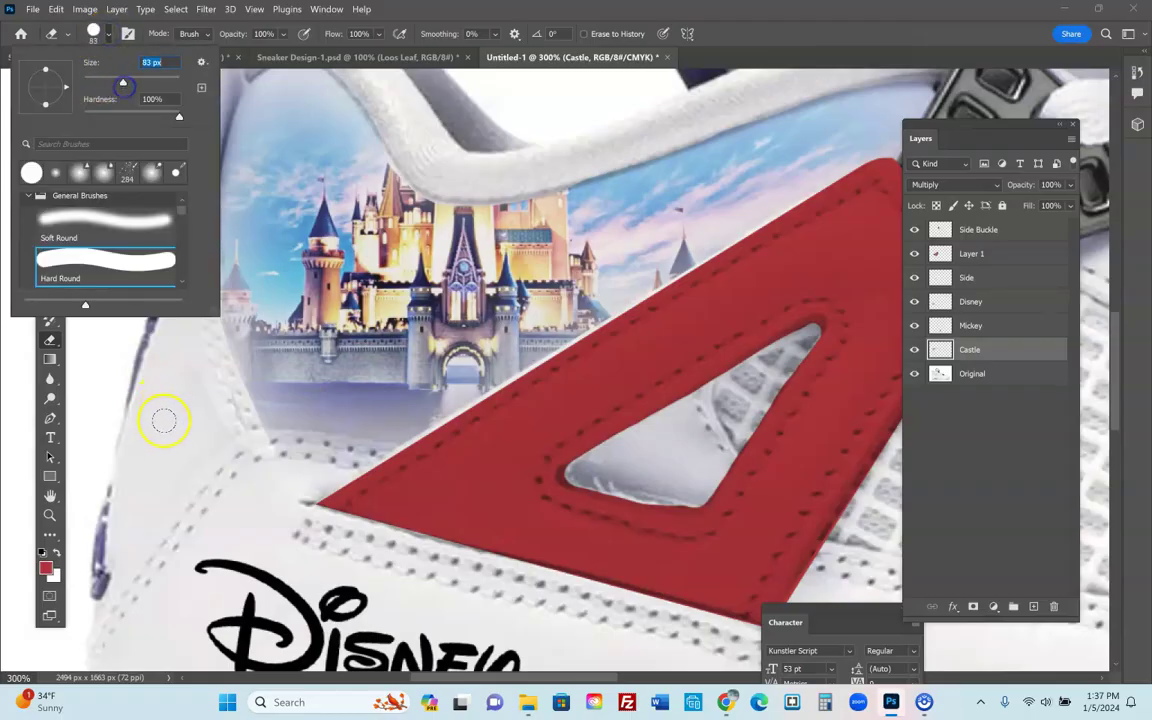
pyautogui.click(164, 420)
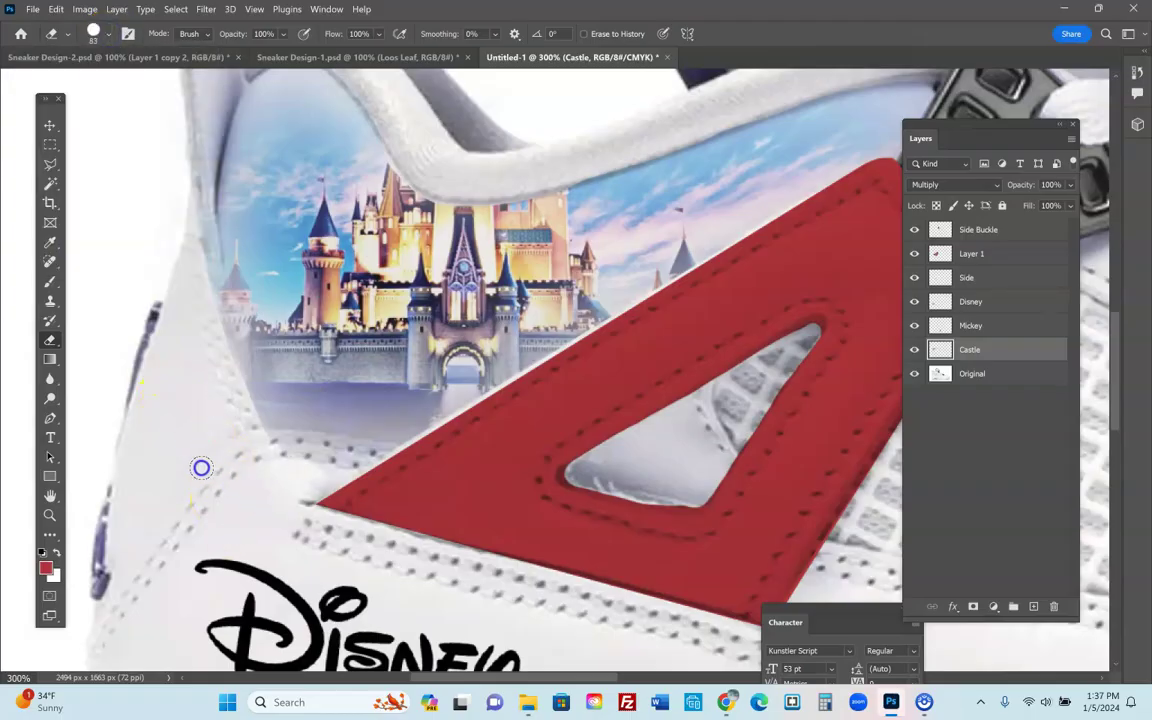
pyautogui.moveTo(260, 474); pyautogui.dragTo(383, 491)
pyautogui.click(254, 493)
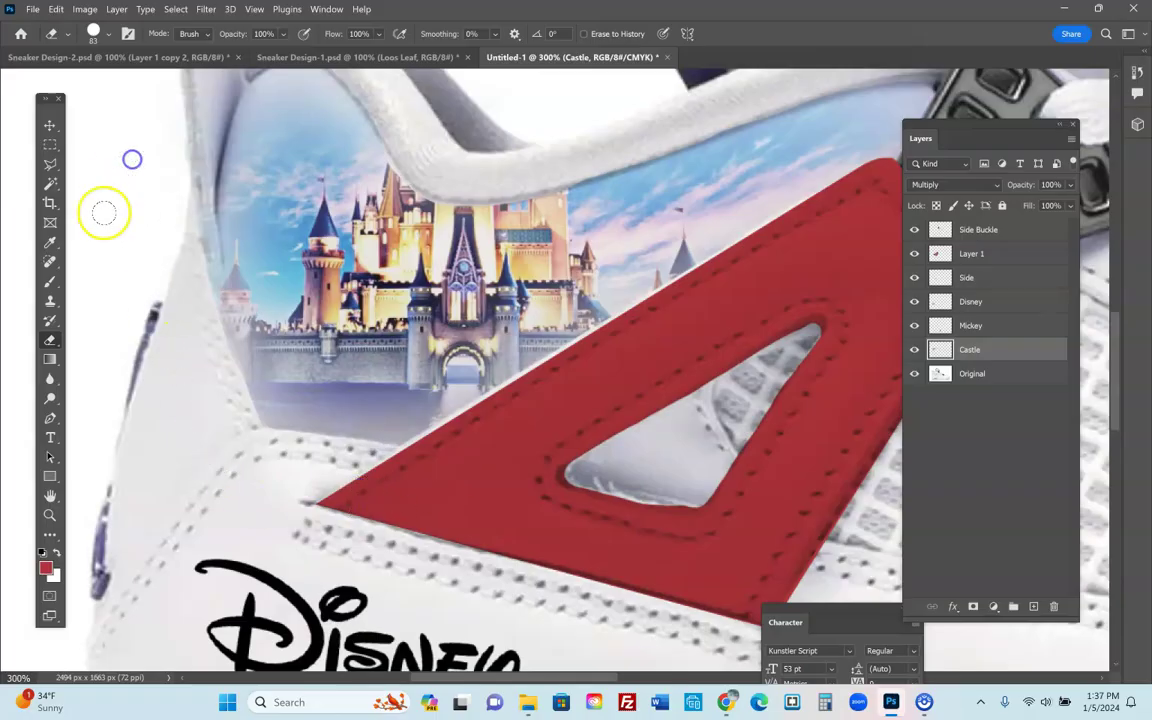
# Use a Soft Round eraser to fade the castle's left and lower edges, then view at 100%
pyautogui.click(106, 34)
pyautogui.click(80, 218)
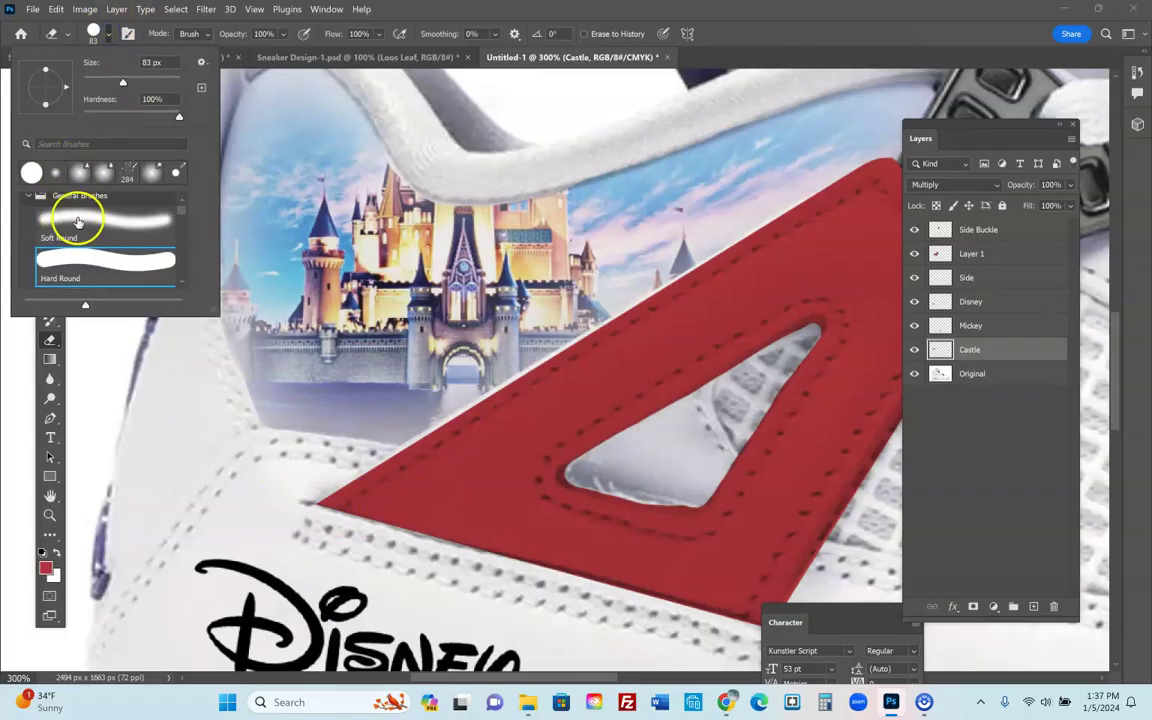
pyautogui.click(150, 409)
pyautogui.moveTo(182, 291); pyautogui.dragTo(215, 391)
pyautogui.moveTo(251, 465)
pyautogui.mouseDown()
pyautogui.moveTo(280, 440)
pyautogui.moveTo(200, 455)
pyautogui.moveTo(270, 457)
pyautogui.moveTo(243, 411)
pyautogui.mouseUp()
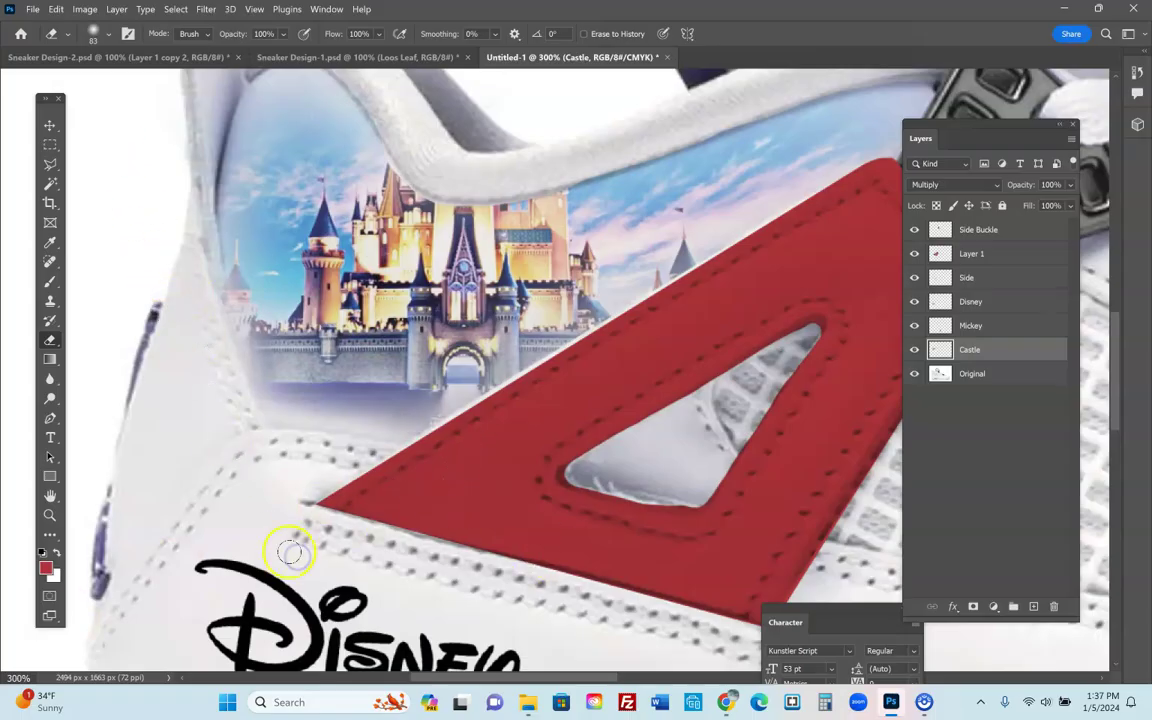
pyautogui.doubleClick(50, 515)
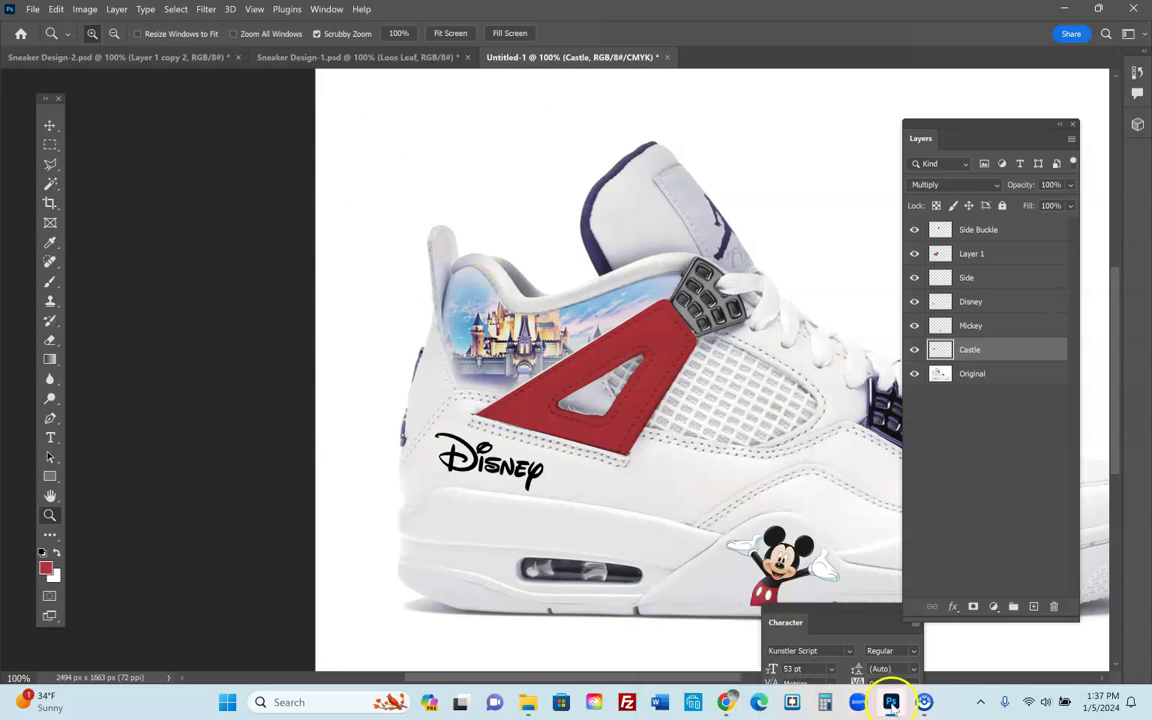
# Back in the Chrome gallery, close the enlarged image and briefly view the Peanuts sneaker design
pyautogui.hotkey('alt', 'Tab')
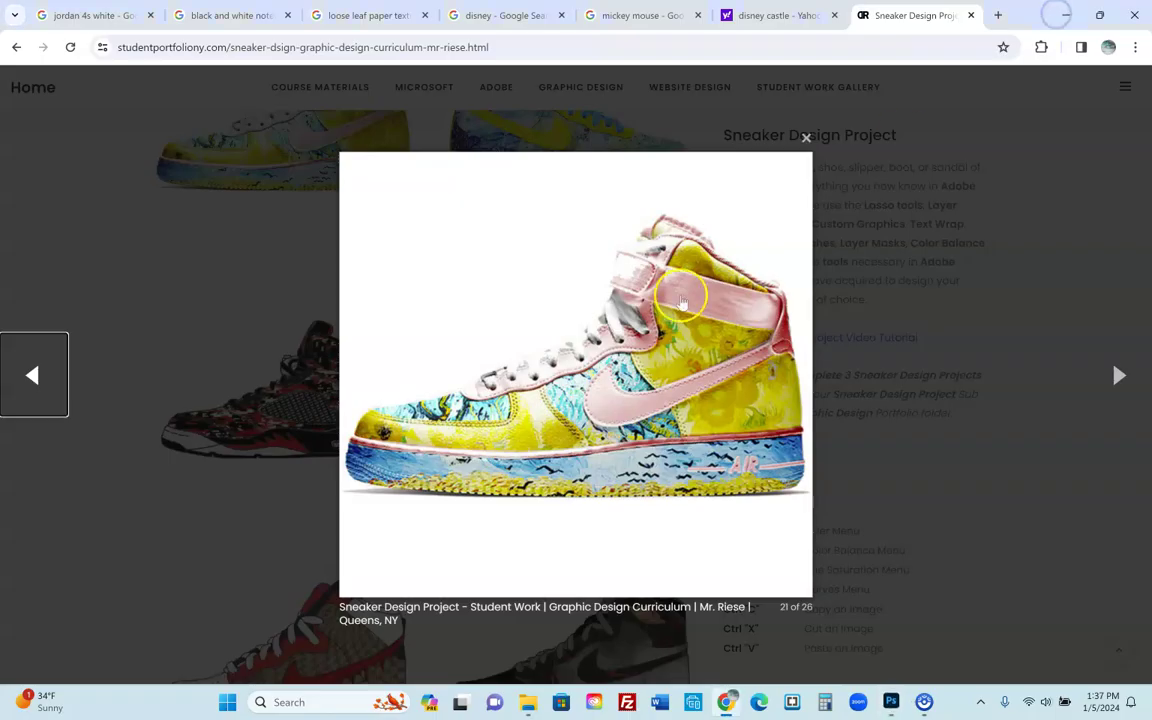
pyautogui.click(926, 342)
pyautogui.scroll(-5, 477, 488)
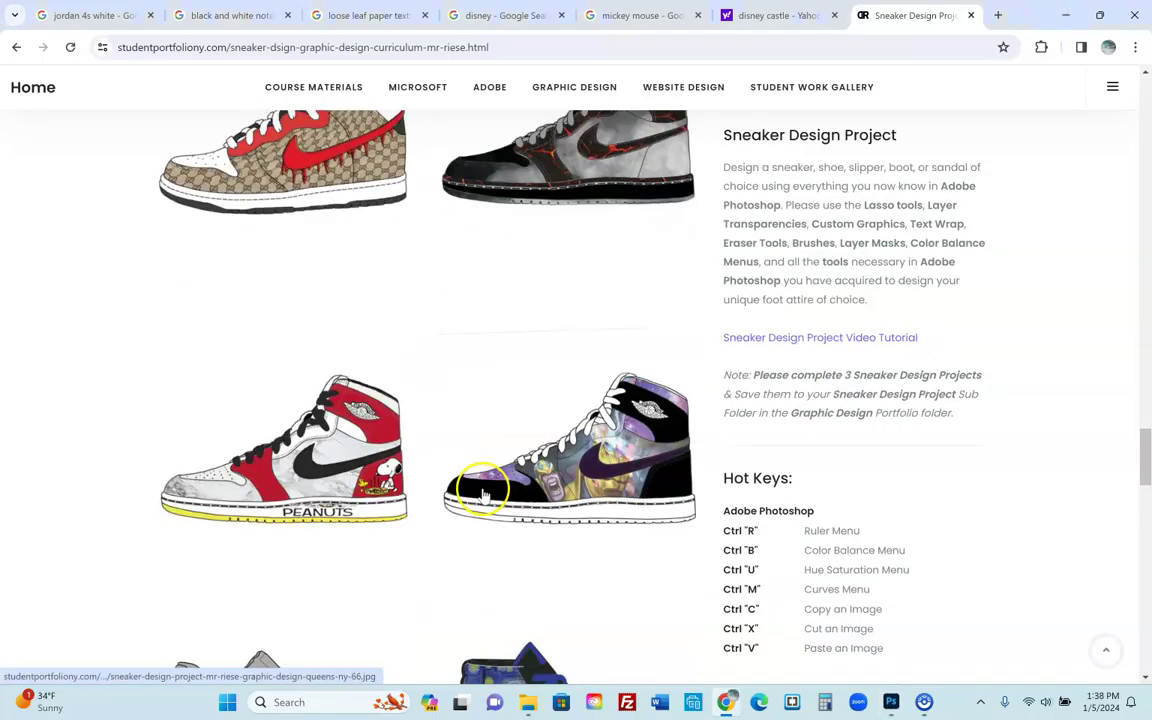
pyautogui.scroll(-3, 465, 500)
pyautogui.click(322, 172)
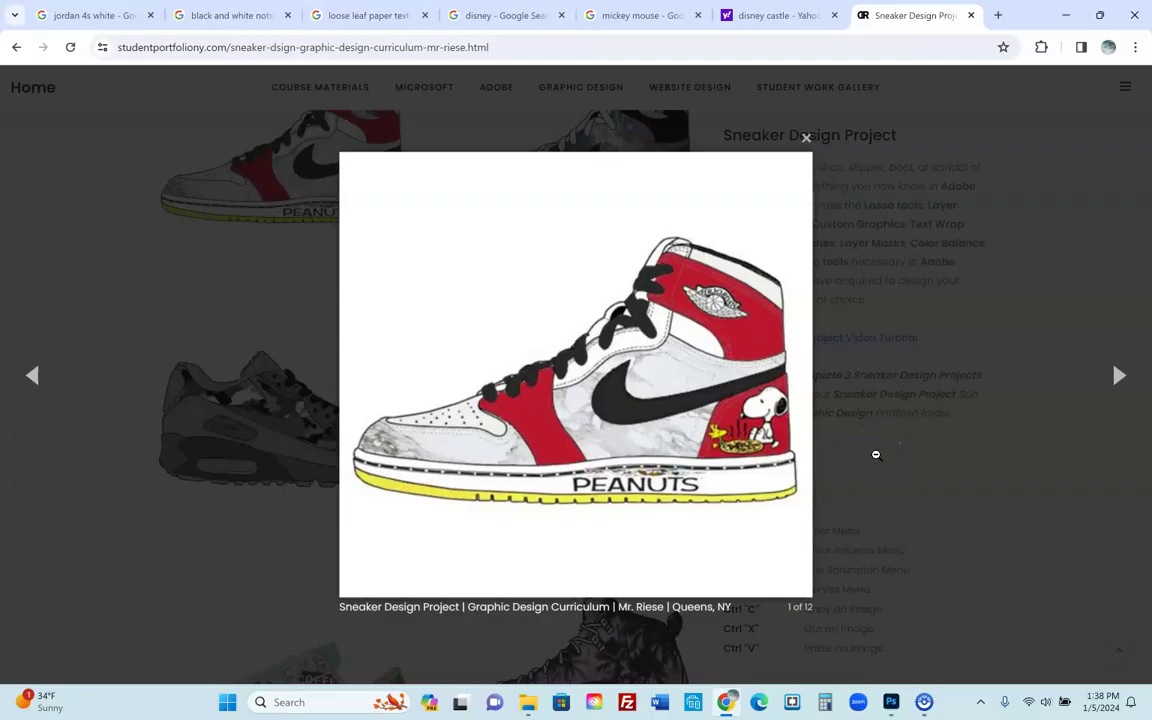
pyautogui.click(823, 476)
# Scroll down and enlarge the coffee-shop sneaker design (5 of 12)
pyautogui.scroll(-3, 477, 563)
pyautogui.scroll(-3, 477, 563)
pyautogui.click(320, 218)
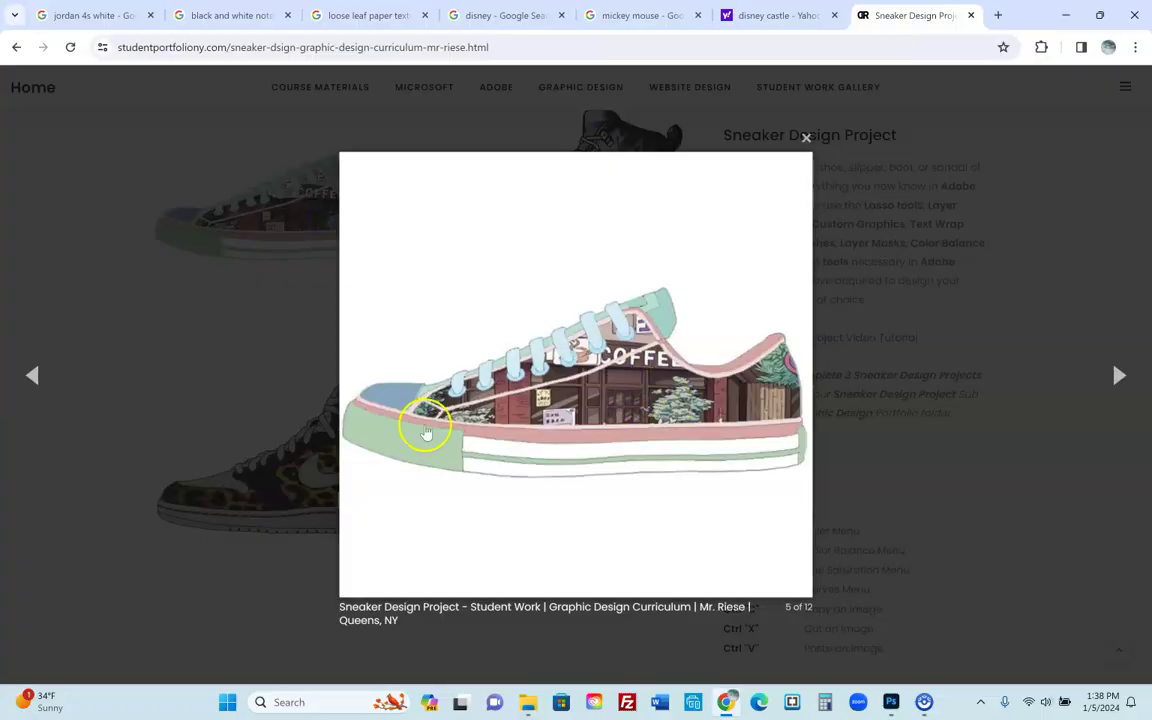